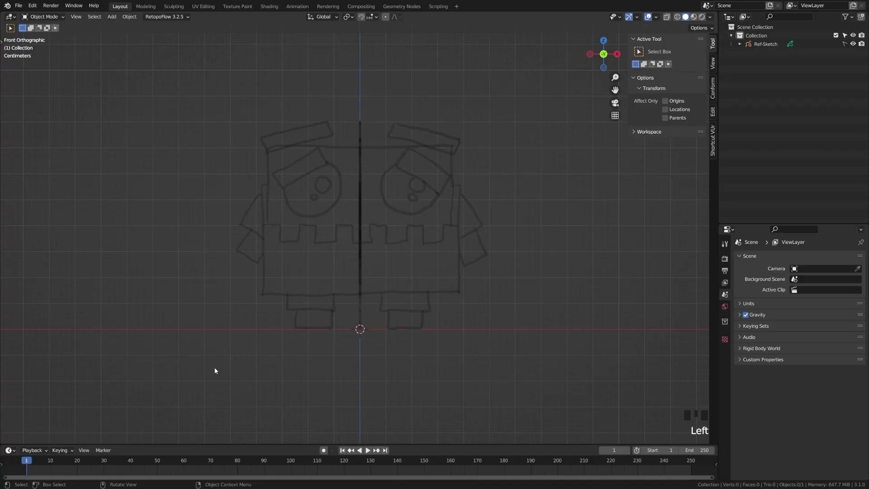
Step: Add a cube and scale it uniformly to about 0.369 to match the sketched body's width
{"action": "key", "text": "shift+a"}
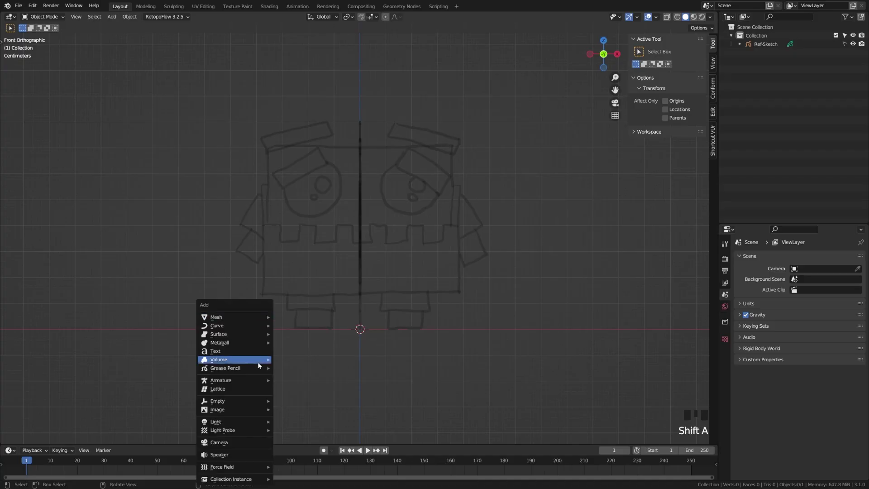
{"action": "mouse_move", "coordinate": [265, 339]}
{"action": "mouse_move", "coordinate": [254, 321]}
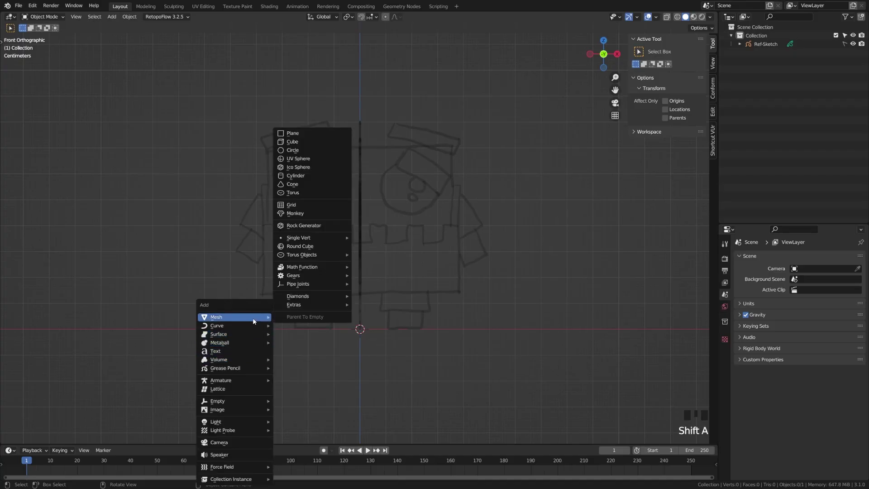
{"action": "left_click", "coordinate": [324, 147]}
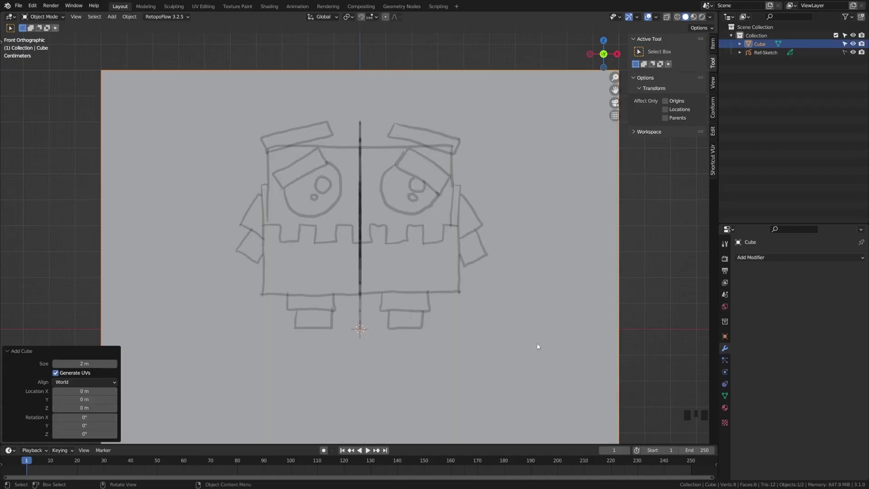
{"action": "scroll", "coordinate": [538, 347], "scroll_direction": "down", "scroll_amount": 3}
{"action": "key", "text": "s"}
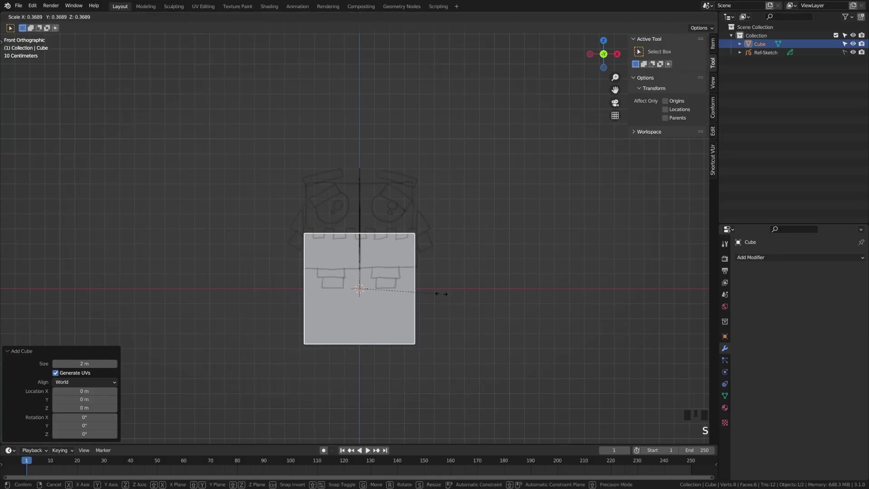
{"action": "left_click", "coordinate": [437, 294]}
Step: Raise the cube about 0.444 m along Z and scale its height to about 0.782 to approximate the sketched body
{"action": "scroll", "coordinate": [417, 324], "scroll_direction": "up", "scroll_amount": 4}
{"action": "key", "text": "g"}
{"action": "key", "text": "z"}
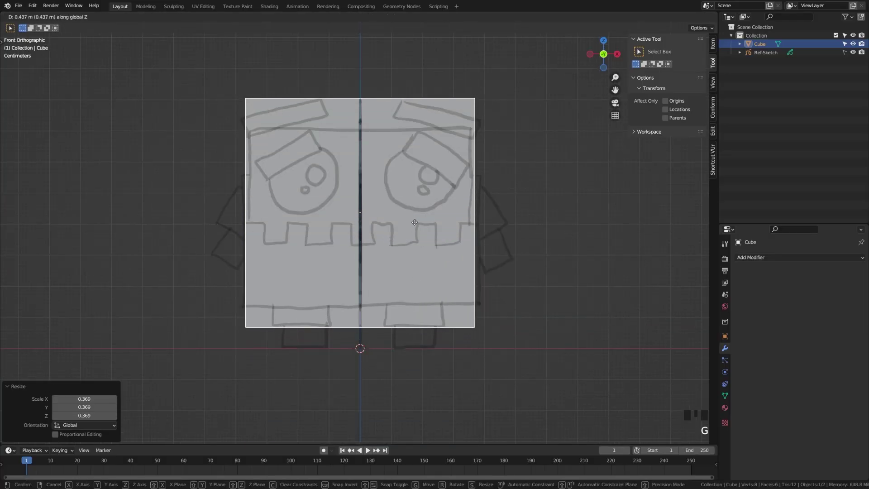
{"action": "left_click", "coordinate": [415, 222]}
{"action": "key", "text": "s"}
{"action": "key", "text": "z"}
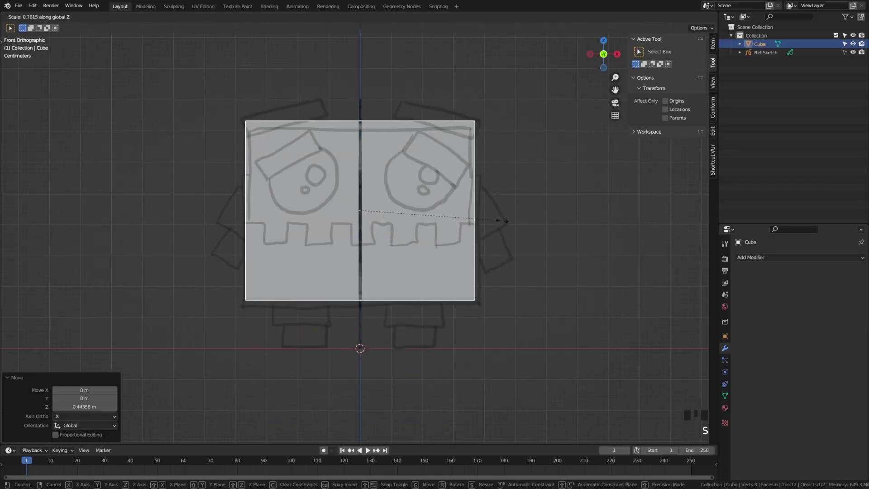
{"action": "left_click", "coordinate": [503, 222]}
Step: Fine-tune the cube's vertical fit to the sketch by lowering it about 0.02 m and scaling Z to 0.98
{"action": "key", "text": "g"}
{"action": "key", "text": "z"}
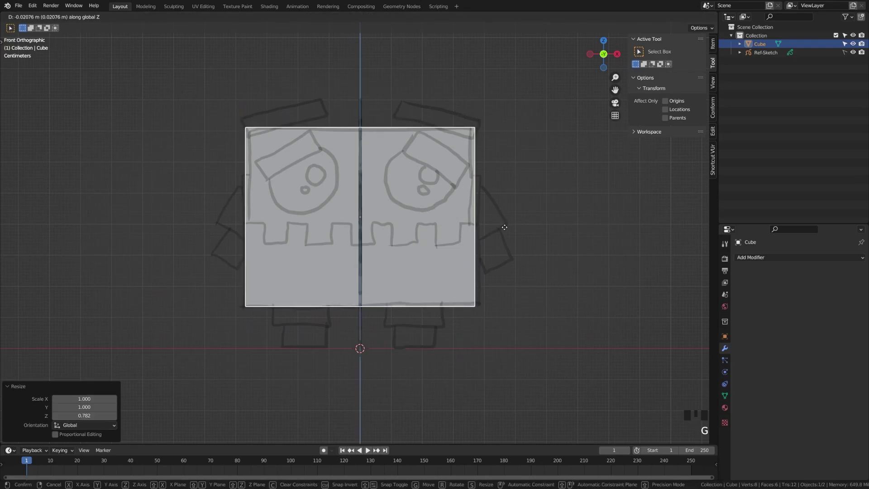
{"action": "left_click", "coordinate": [505, 227]}
{"action": "key", "text": "s"}
{"action": "key", "text": "z"}
{"action": "left_click", "coordinate": [502, 224]}
{"action": "key", "text": "s"}
{"action": "right_click", "coordinate": [514, 238]}
Step: Scale the cube along Y to about 0.693 to match the body depth in the side-view sketch
{"action": "key", "text": "KP_3"}
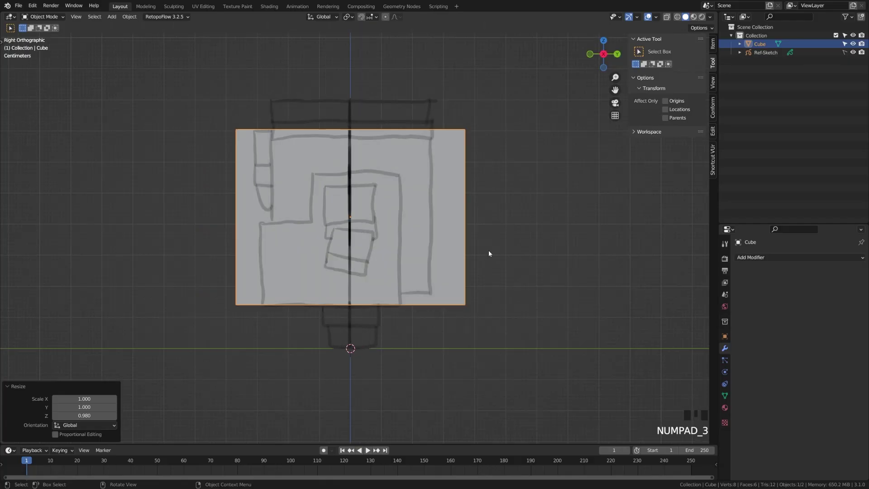
{"action": "key", "text": "s"}
{"action": "key", "text": "y"}
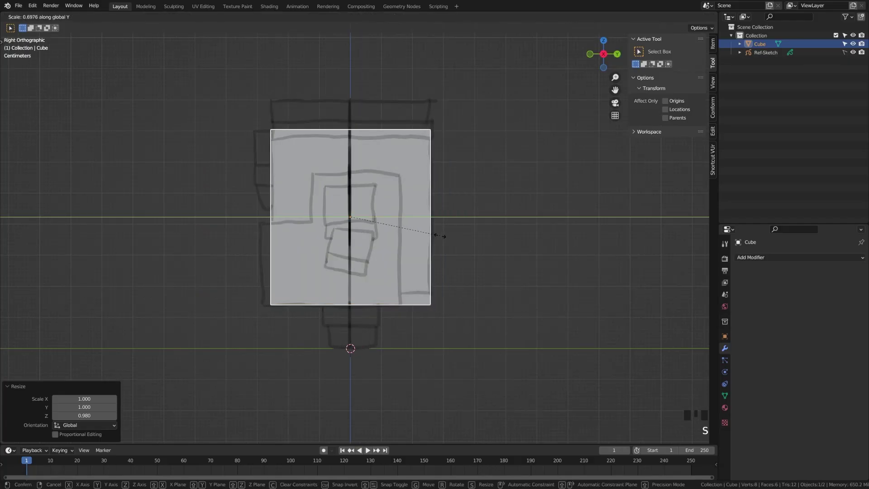
{"action": "left_click", "coordinate": [438, 237]}
Step: Apply the body cube's rotation and scale and save the file
{"action": "key", "text": "KP_1"}
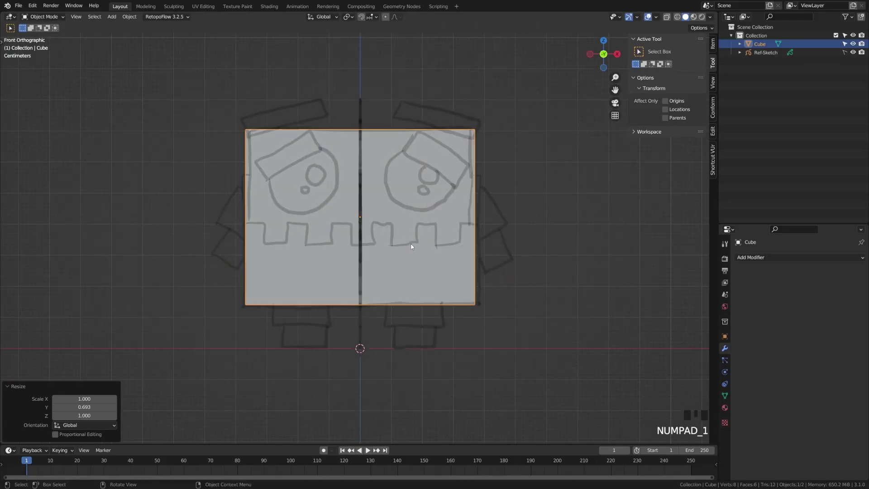
{"action": "key", "text": "ctrl+a"}
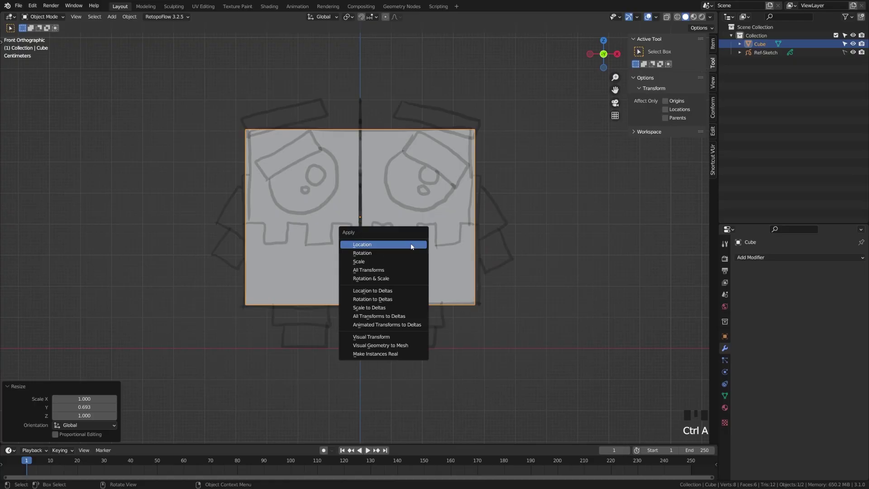
{"action": "left_click", "coordinate": [402, 280]}
{"action": "key", "text": "ctrl+s"}
Step: Subdivide the entire body cube mesh with 10 cuts
{"action": "scroll", "coordinate": [368, 258], "scroll_direction": "up", "scroll_amount": 1}
{"action": "middle_click_drag", "start_coordinate": [368, 254], "coordinate": [368, 265], "text": "shift"}
{"action": "key", "text": "Tab"}
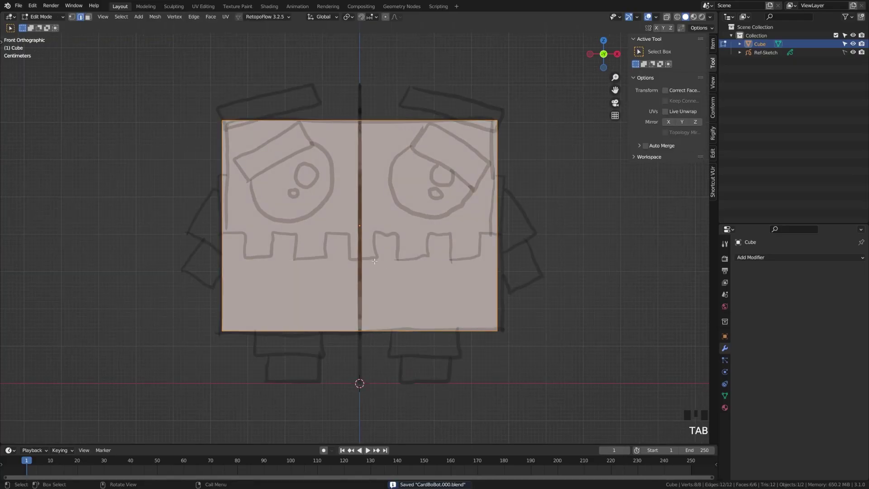
{"action": "key", "text": "q"}
{"action": "right_click", "coordinate": [375, 284]}
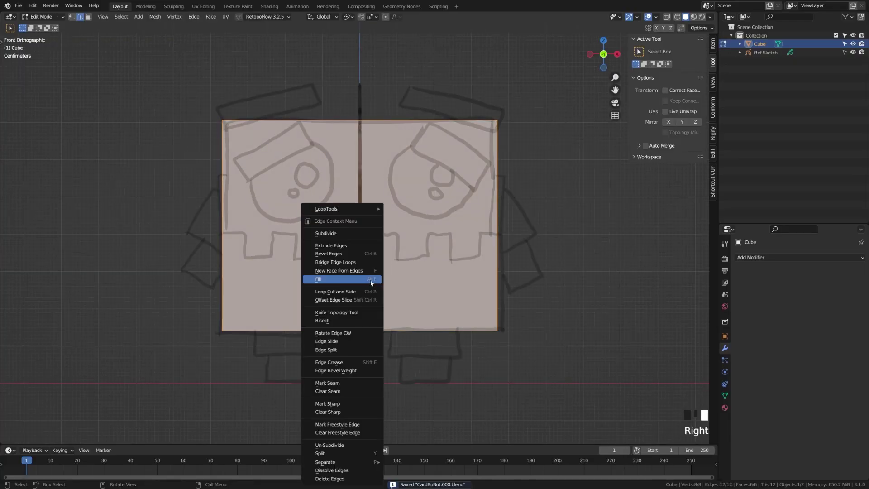
{"action": "left_click", "coordinate": [347, 234]}
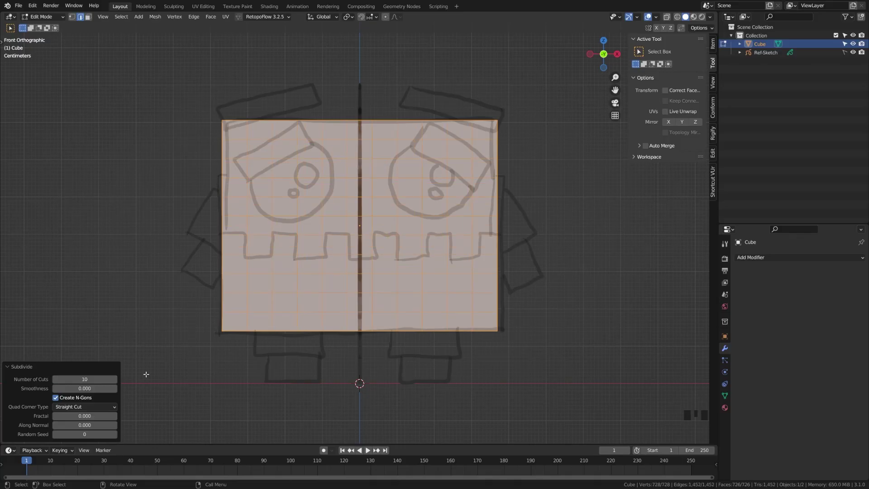
Step: Add a vertical loop cut down the centre of the subdivided body mesh
{"action": "scroll", "coordinate": [371, 270], "scroll_direction": "down", "scroll_amount": 3}
{"action": "key", "text": "a"}
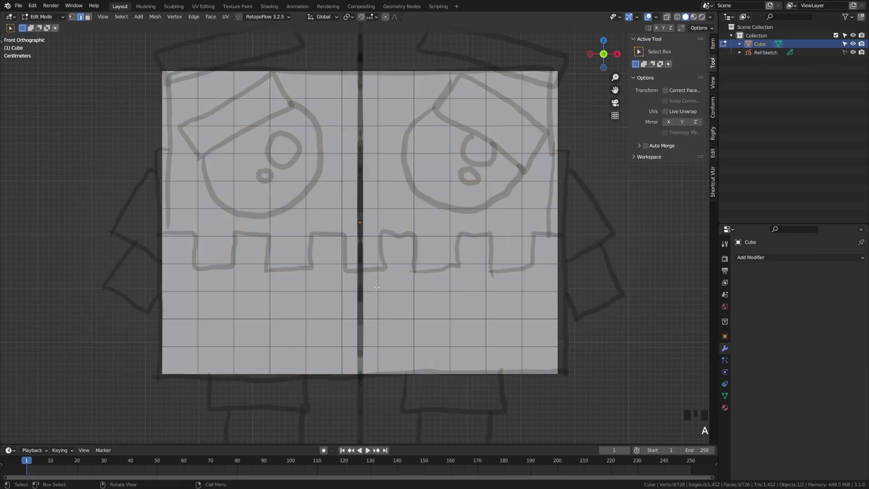
{"action": "key", "text": "ctrl+r"}
{"action": "left_click", "coordinate": [361, 107]}
{"action": "left_click", "coordinate": [361, 108]}
{"action": "key", "text": "a"}
Step: Delete all body vertices on the negative X side of the centre line, including the hidden ones
{"action": "scroll", "coordinate": [388, 283], "scroll_direction": "up", "scroll_amount": 2}
{"action": "middle_click_drag", "start_coordinate": [388, 283], "coordinate": [384, 264], "text": "shift"}
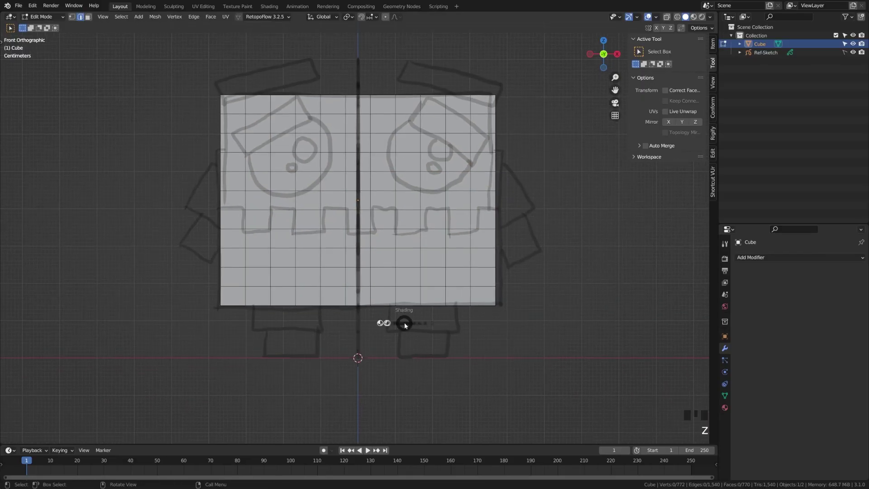
{"action": "left_click", "coordinate": [327, 322]}
{"action": "left_click_drag", "start_coordinate": [171, 52], "coordinate": [358, 349]}
{"action": "key", "text": "x"}
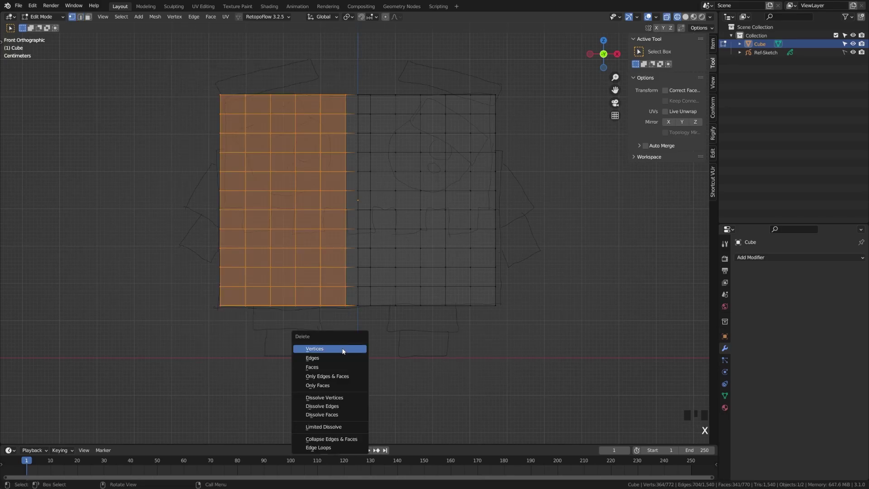
{"action": "left_click", "coordinate": [342, 351]}
Step: Return to Object Mode with solid shading, add an X-axis Mirror modifier to the half body, and save
{"action": "key", "text": "Tab"}
{"action": "key", "text": "z"}
{"action": "left_click", "coordinate": [482, 321]}
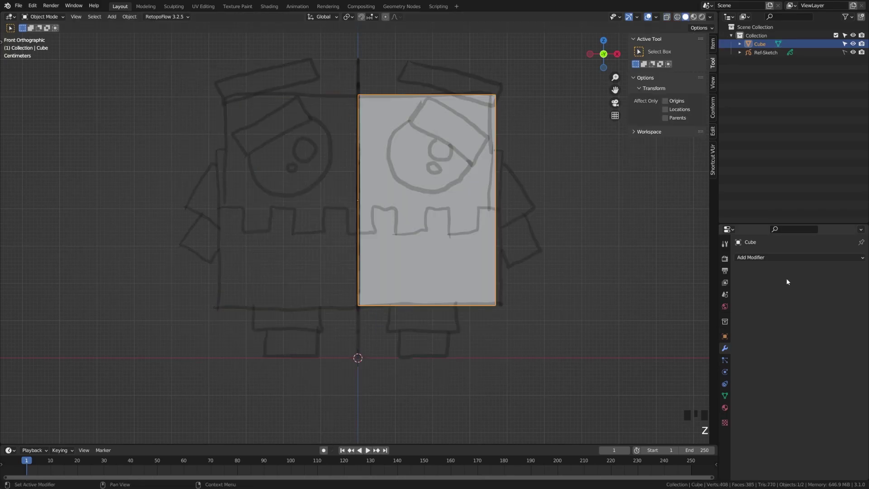
{"action": "left_click", "coordinate": [774, 258]}
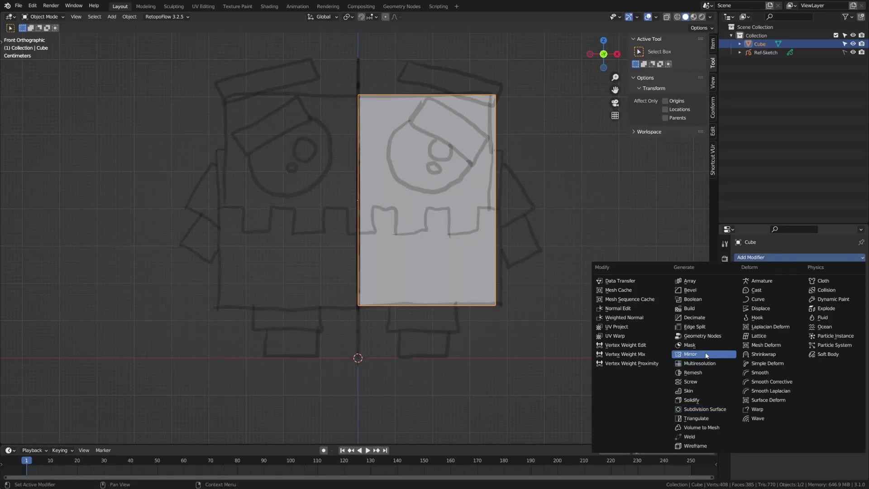
{"action": "left_click", "coordinate": [690, 354]}
{"action": "scroll", "coordinate": [428, 297], "scroll_direction": "up", "scroll_amount": 1}
{"action": "scroll", "coordinate": [410, 276], "scroll_direction": "down", "scroll_amount": 1}
{"action": "key", "text": "ctrl+s"}
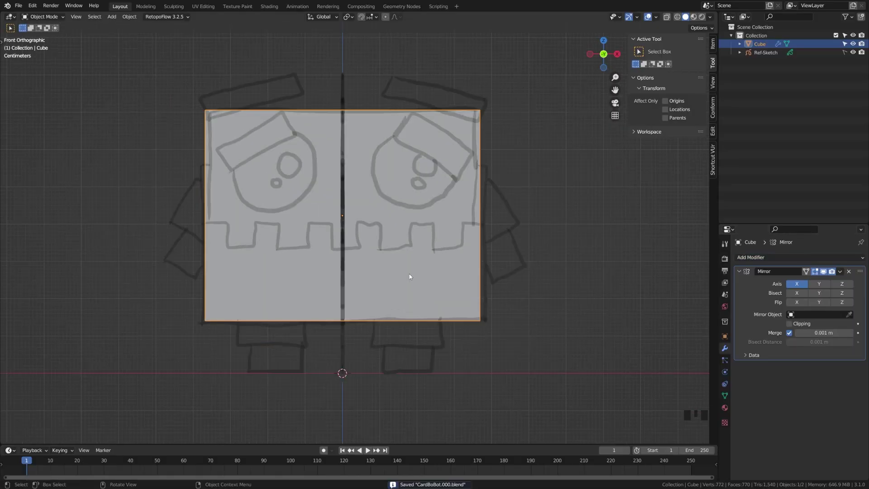
Step: Add a second cube and scale it uniformly down to about 0.119
{"action": "scroll", "coordinate": [442, 252], "scroll_direction": "up", "scroll_amount": 1}
{"action": "scroll", "coordinate": [398, 240], "scroll_direction": "down", "scroll_amount": 1}
{"action": "left_click", "coordinate": [398, 240]}
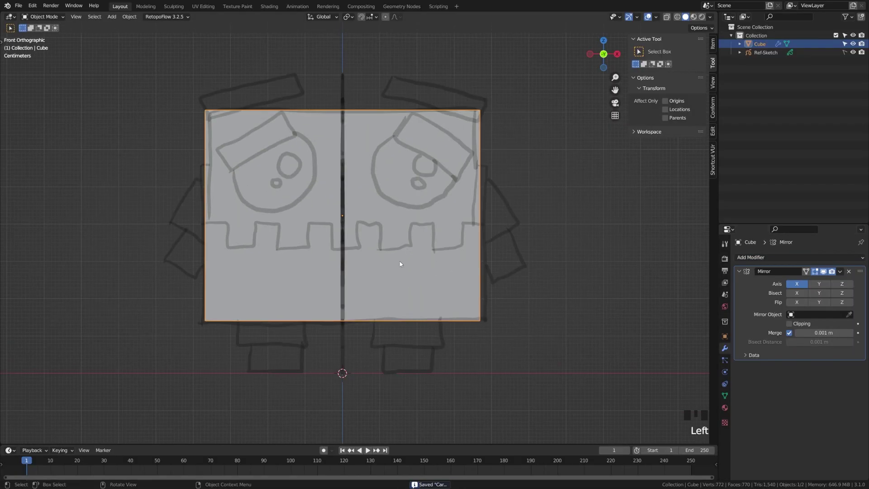
{"action": "key", "text": "shift+a"}
{"action": "mouse_move", "coordinate": [400, 262]}
{"action": "left_click", "coordinate": [451, 268]}
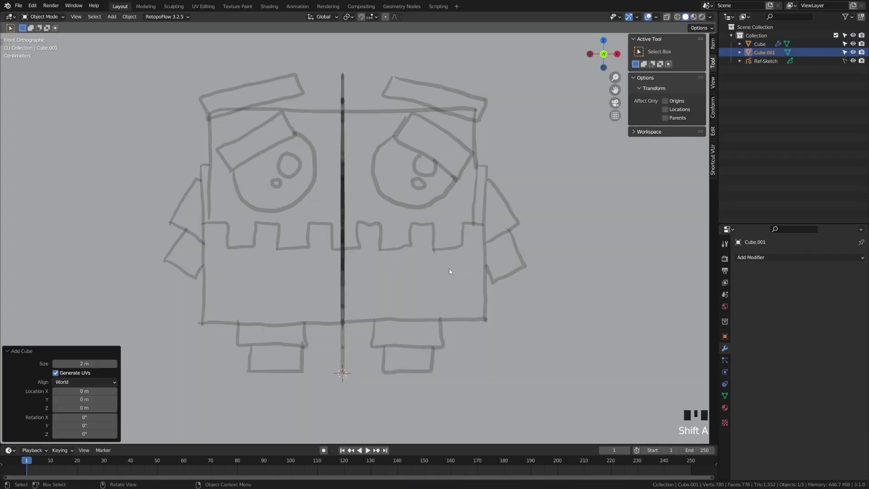
{"action": "middle_click_drag", "start_coordinate": [449, 268], "coordinate": [449, 283], "text": "shift"}
{"action": "scroll", "coordinate": [449, 283], "scroll_direction": "down", "scroll_amount": 3, "text": "shift"}
{"action": "scroll", "coordinate": [412, 286], "scroll_direction": "down", "scroll_amount": 4}
{"action": "scroll", "coordinate": [412, 285], "scroll_direction": "down", "scroll_amount": 2}
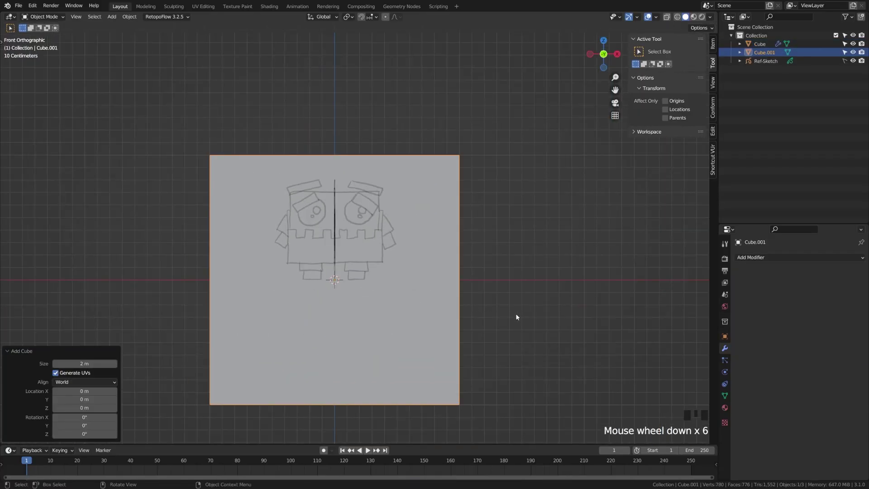
{"action": "key", "text": "s"}
{"action": "left_click", "coordinate": [357, 282]}
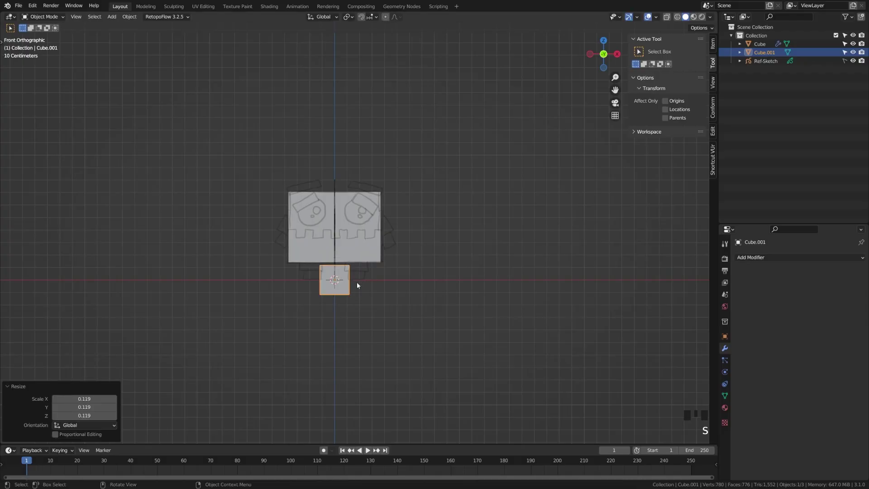
Step: Scale the small cube to about 0.324 and move it onto the positive-X eyelid sketch, about 0.198 m in X and 0.636 m in Z
{"action": "scroll", "coordinate": [356, 282], "scroll_direction": "up", "scroll_amount": 6}
{"action": "middle_click_drag", "start_coordinate": [355, 287], "coordinate": [428, 341], "text": "shift"}
{"action": "key", "text": "s"}
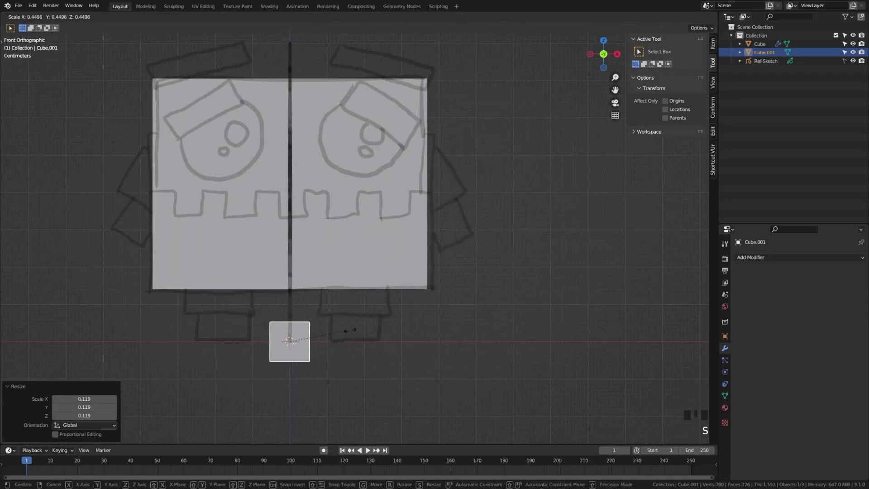
{"action": "left_click", "coordinate": [334, 337]}
{"action": "key", "text": "g"}
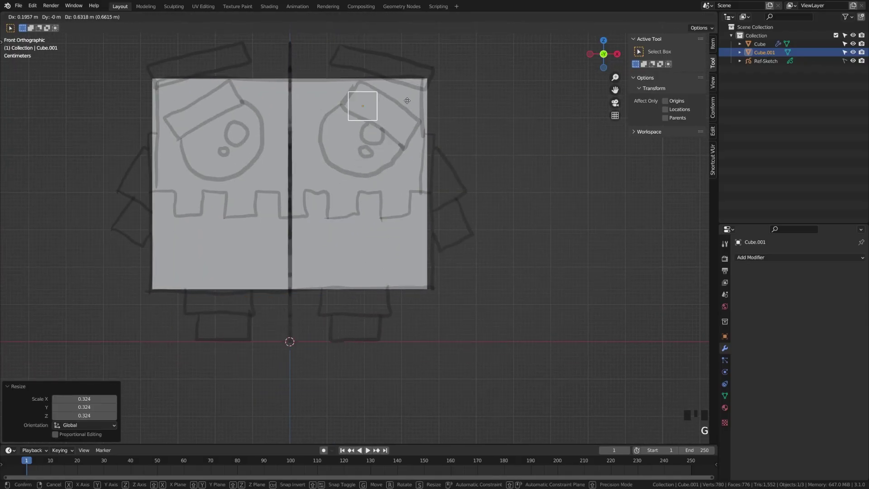
{"action": "left_click", "coordinate": [408, 101]}
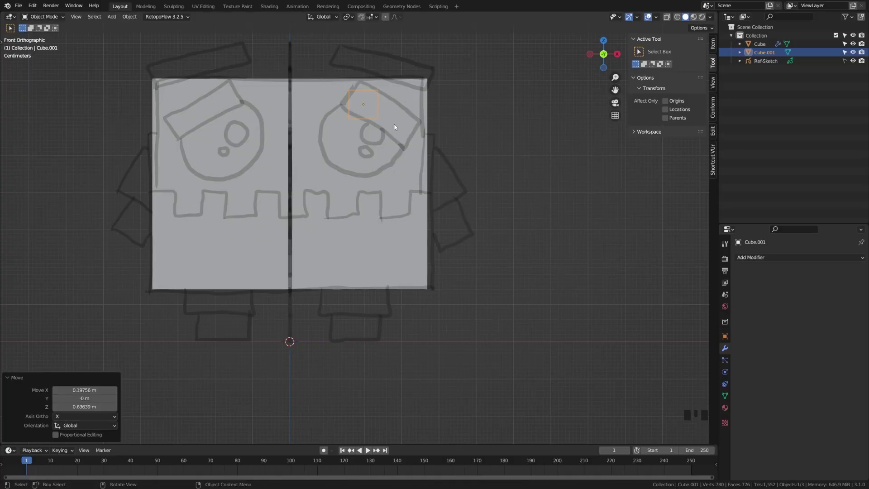
Step: Stretch the small cube along X to about 2.75 times its width to form the eyelid block
{"action": "key", "text": "s"}
{"action": "key", "text": "x"}
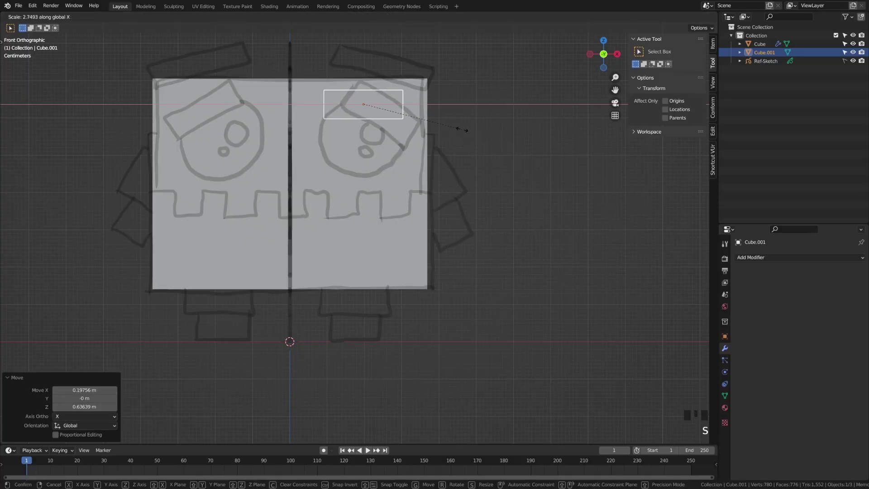
{"action": "left_click", "coordinate": [458, 129]}
{"action": "middle_click_drag", "start_coordinate": [458, 129], "coordinate": [457, 151], "text": "shift"}
Step: Rotate the eyelid block about 34.4°, move it onto the tilted eyelid outline, and adjust its rotation by about 0.9°
{"action": "scroll", "coordinate": [407, 180], "scroll_direction": "up", "scroll_amount": 2}
{"action": "middle_click_drag", "start_coordinate": [407, 180], "coordinate": [430, 193], "text": "shift"}
{"action": "key", "text": "r"}
{"action": "left_click", "coordinate": [408, 228]}
{"action": "key", "text": "g"}
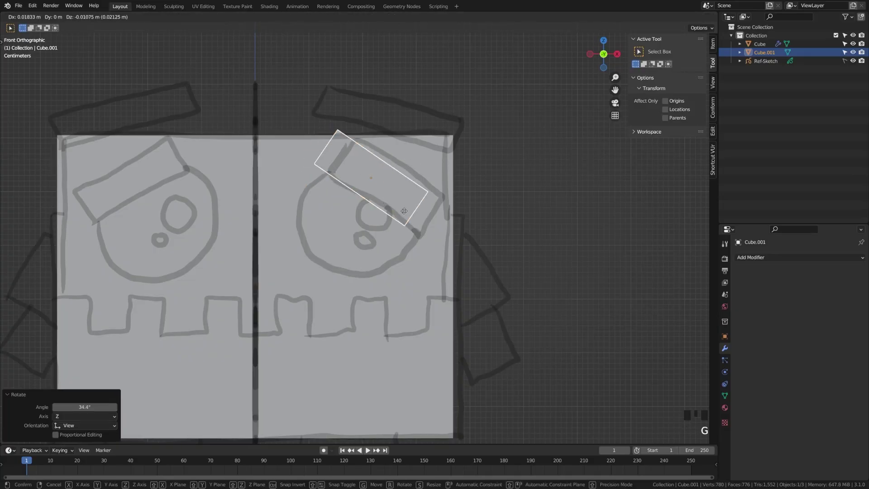
{"action": "right_click", "coordinate": [411, 213]}
{"action": "key", "text": "r"}
{"action": "left_click", "coordinate": [429, 229]}
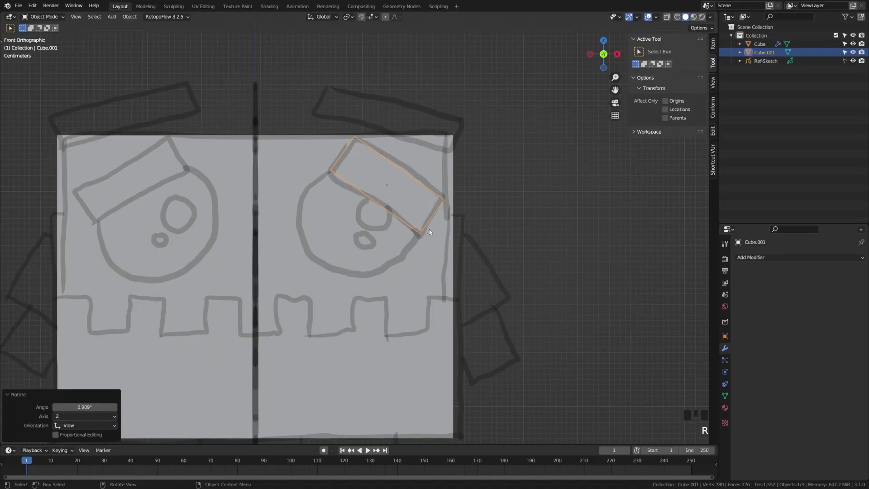
Step: Try scaling the eyelid block to about 1.08 along global Z and undo it
{"action": "key", "text": "s"}
{"action": "key", "text": "z"}
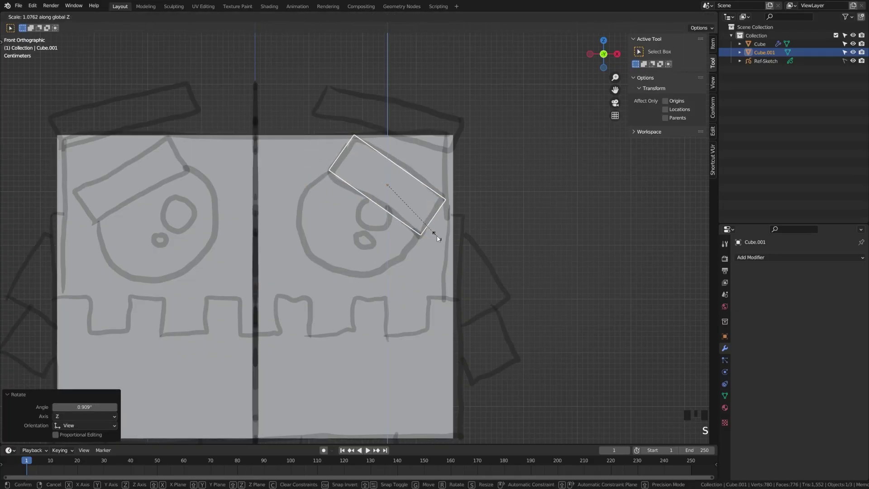
{"action": "left_click", "coordinate": [437, 238]}
{"action": "key", "text": "ctrl+z"}
Step: Scale the eyelid block uniformly to 1.026 and move it about 0.27 m along negative Y to the sketched eyelid position
{"action": "key", "text": "s"}
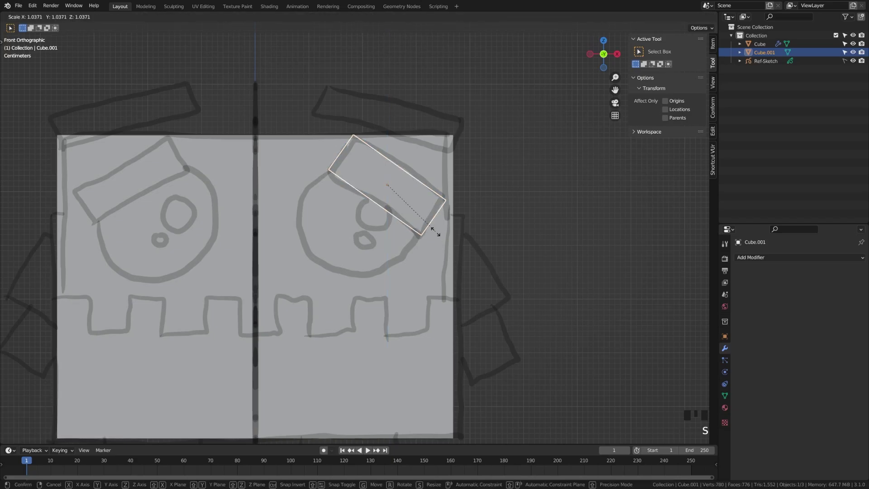
{"action": "left_click", "coordinate": [435, 232]}
{"action": "middle_click_drag", "start_coordinate": [435, 232], "coordinate": [379, 245]}
{"action": "key", "text": "KP_3"}
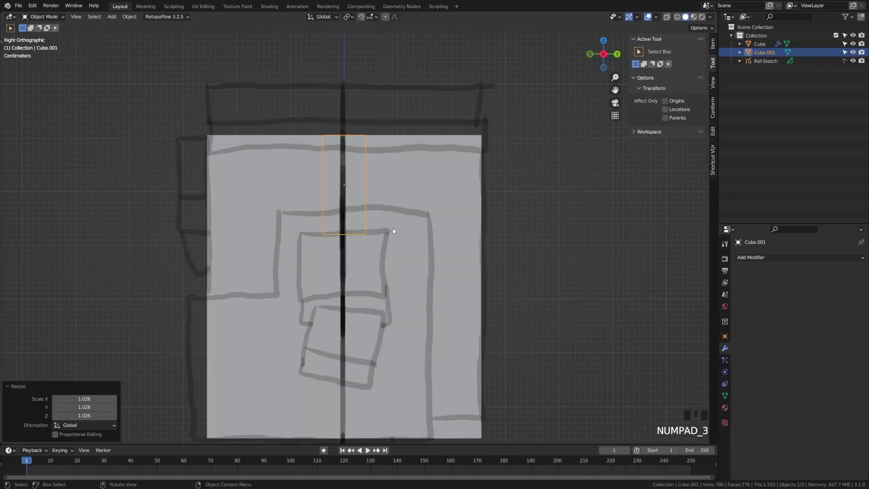
{"action": "key", "text": "g"}
{"action": "key", "text": "y"}
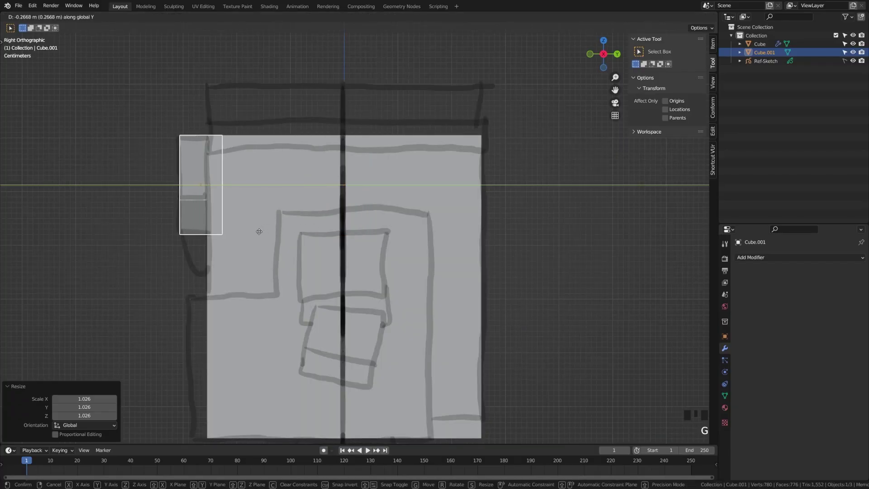
{"action": "left_click", "coordinate": [255, 234]}
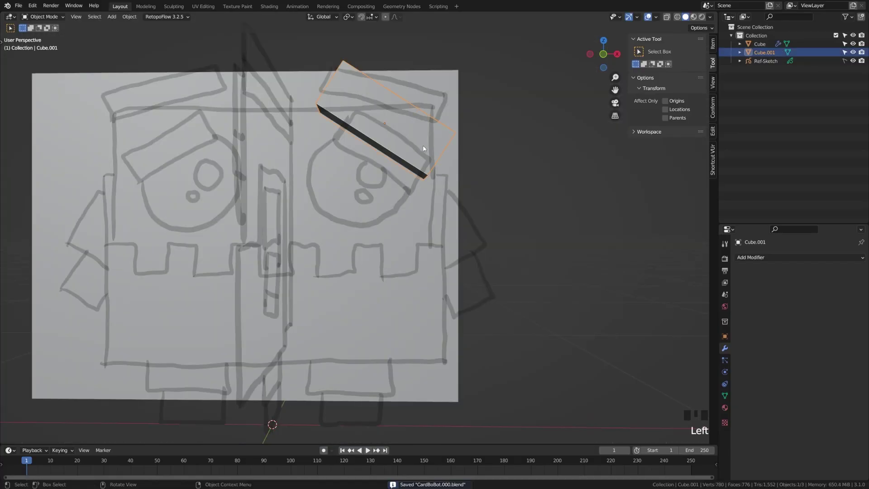
Step: Join the eyelid block to the mirrored body so both form one object
{"action": "middle_click_drag", "start_coordinate": [254, 233], "coordinate": [390, 200]}
{"action": "left_click", "coordinate": [344, 264], "text": "shift"}
{"action": "key", "text": "ctrl+j"}
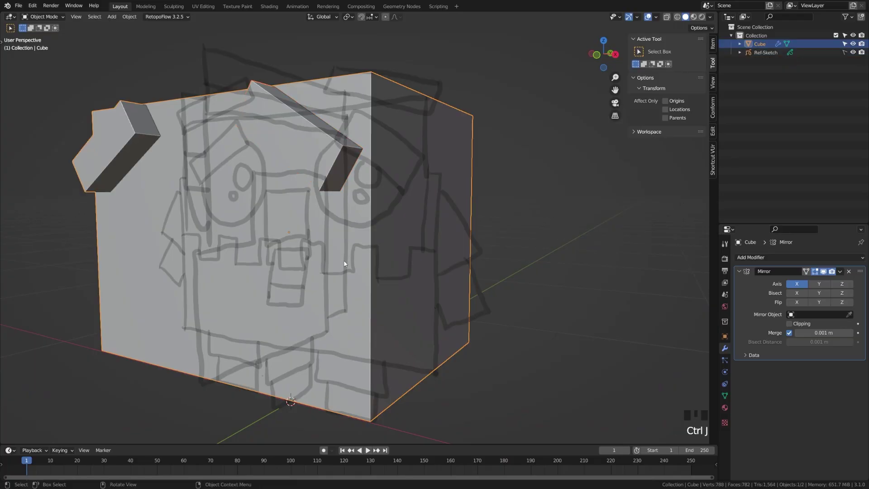
Step: Add a new cube in front view and scale it uniformly to 0.268
{"action": "key", "text": "KP_1"}
{"action": "scroll", "coordinate": [352, 216], "scroll_direction": "down", "scroll_amount": 3}
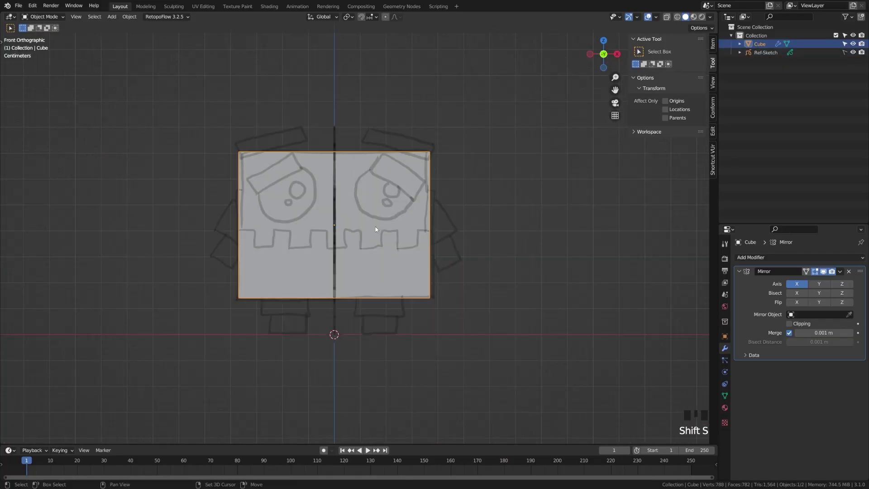
{"action": "key", "text": "shift+a"}
{"action": "mouse_move", "coordinate": [374, 229]}
{"action": "left_click", "coordinate": [410, 235]}
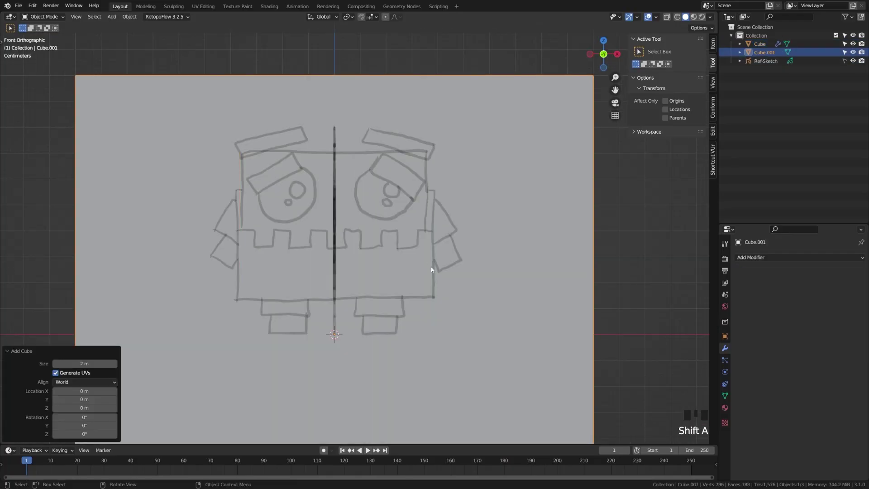
{"action": "scroll", "coordinate": [498, 329], "scroll_direction": "down", "scroll_amount": 4}
{"action": "key", "text": "s"}
{"action": "left_click", "coordinate": [394, 301]}
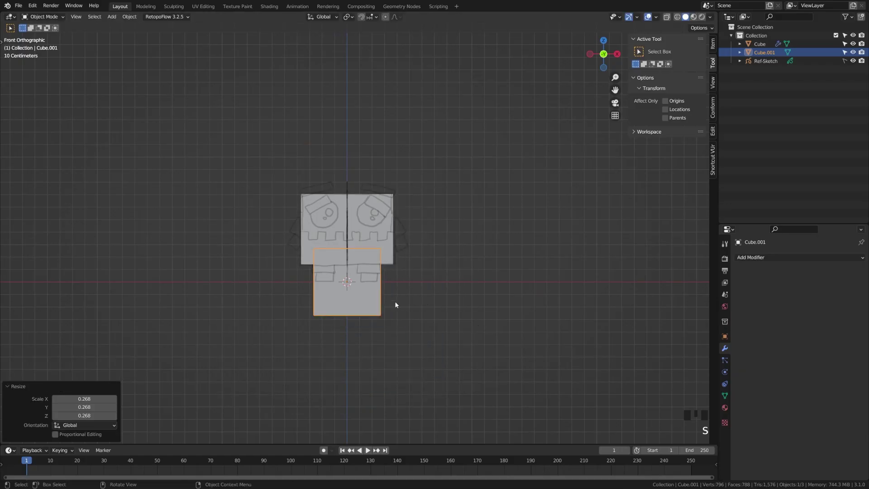
Step: Scale the new cube by 0.141 and move it about 0.15 m in X and 0.76 m in Z to the sketched brow
{"action": "scroll", "coordinate": [509, 340], "scroll_direction": "up", "scroll_amount": 3}
{"action": "key", "text": "s"}
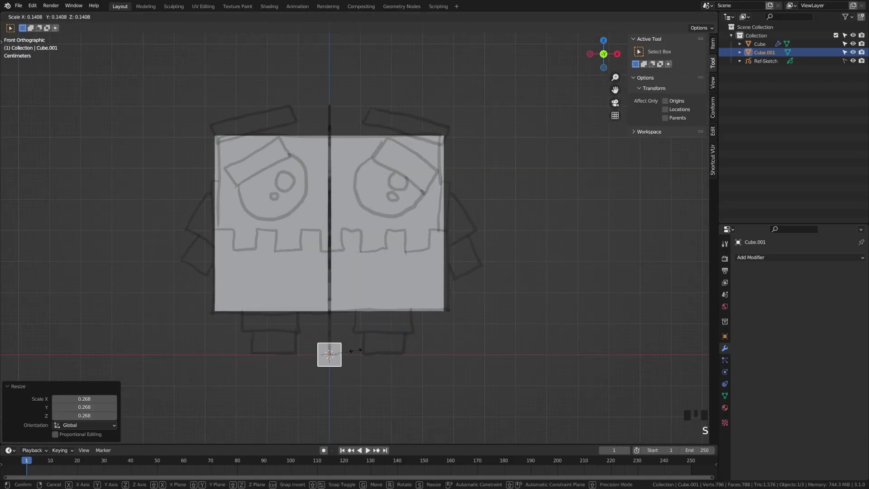
{"action": "left_click", "coordinate": [355, 348]}
{"action": "key", "text": "g"}
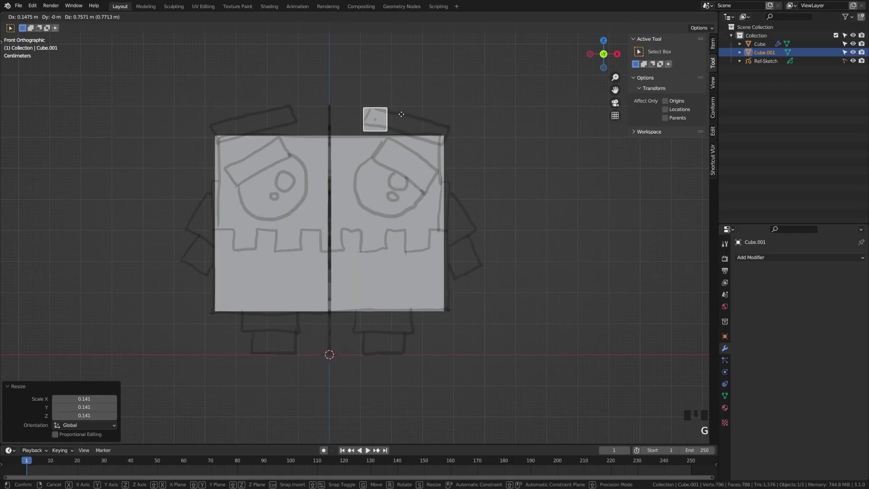
{"action": "left_click", "coordinate": [401, 114]}
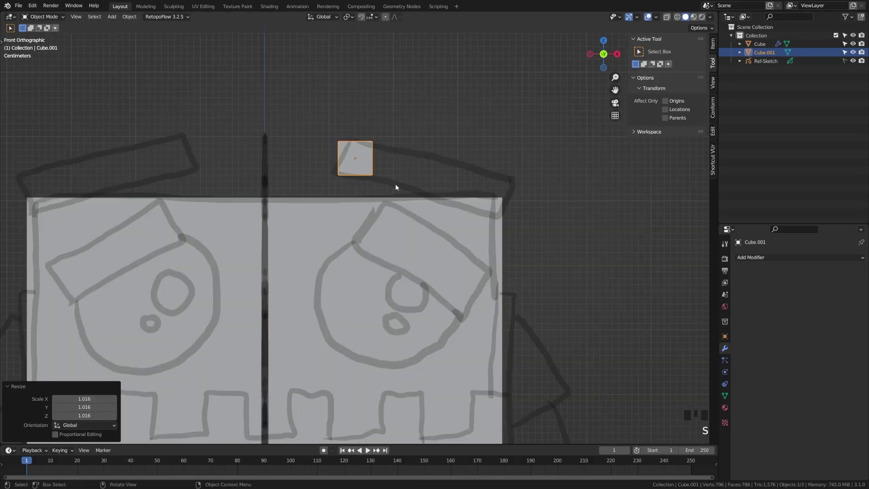
Step: Stretch the brow block by 9.615 along Y to the body's depth and by 3.994 along X
{"action": "key", "text": "KP_7"}
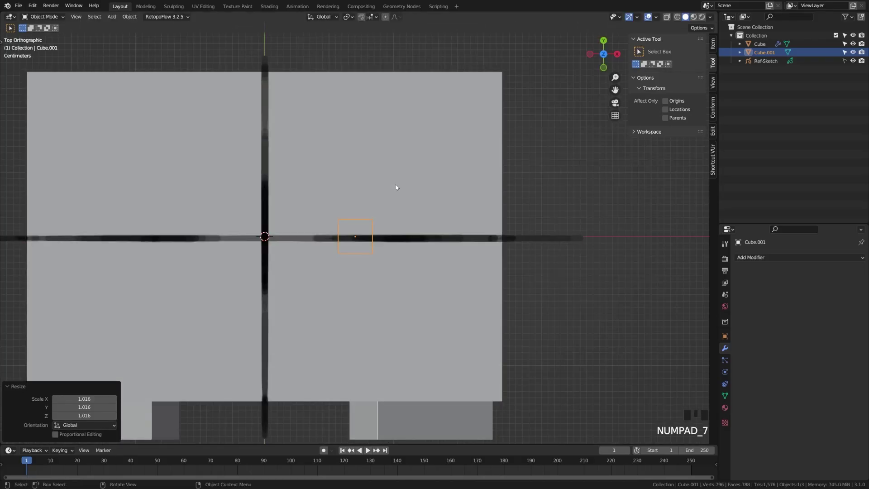
{"action": "scroll", "coordinate": [390, 212], "scroll_direction": "down", "scroll_amount": 4}
{"action": "key", "text": "s"}
{"action": "key", "text": "y"}
{"action": "left_click", "coordinate": [587, 362]}
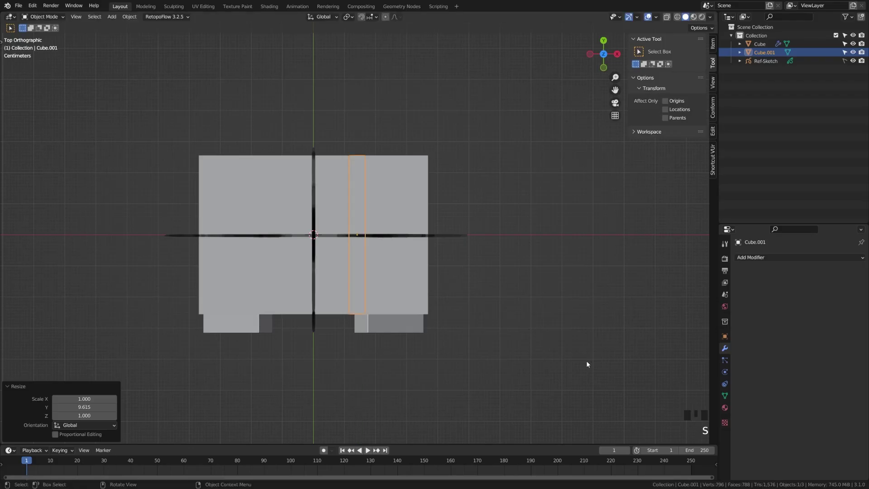
{"action": "key", "text": "s"}
{"action": "key", "text": "x"}
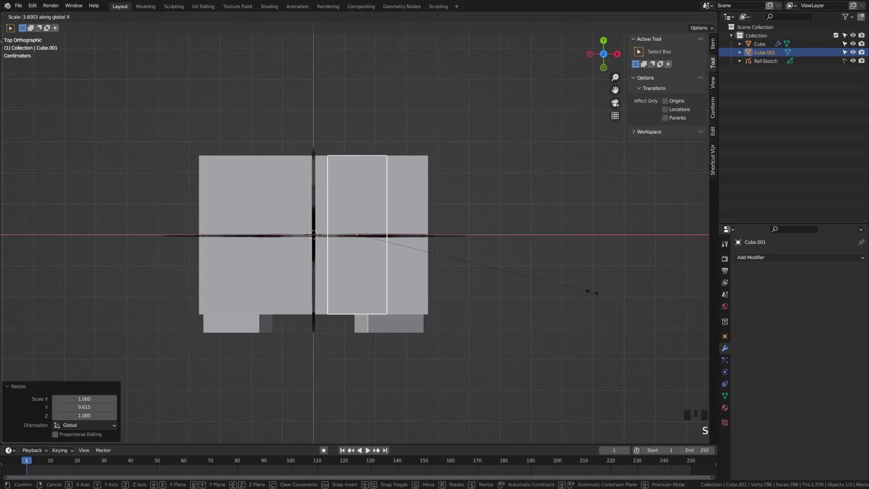
{"action": "left_click", "coordinate": [619, 292]}
Step: Shift the brow block's mesh about 0.1 m along negative X in Edit Mode so its origin sits at the outer end
{"action": "key", "text": "KP_1"}
{"action": "scroll", "coordinate": [374, 242], "scroll_direction": "up", "scroll_amount": 5}
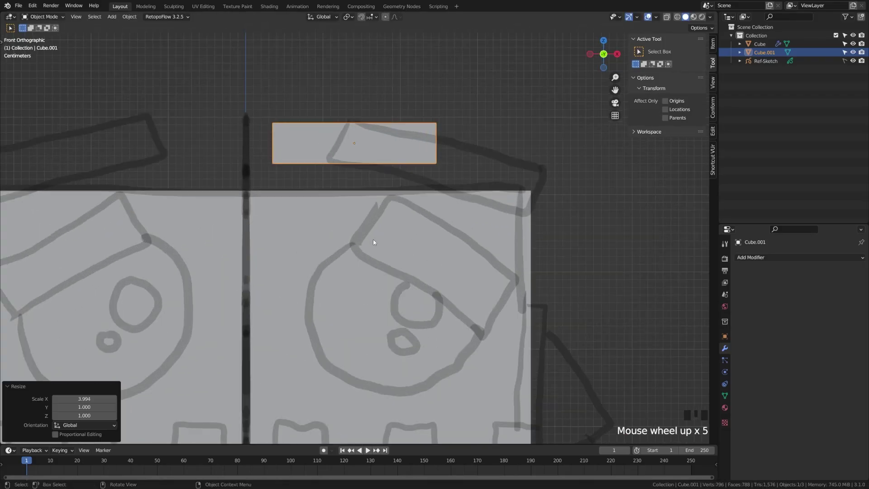
{"action": "middle_click_drag", "start_coordinate": [374, 214], "coordinate": [367, 219], "text": "shift"}
{"action": "key", "text": "Tab"}
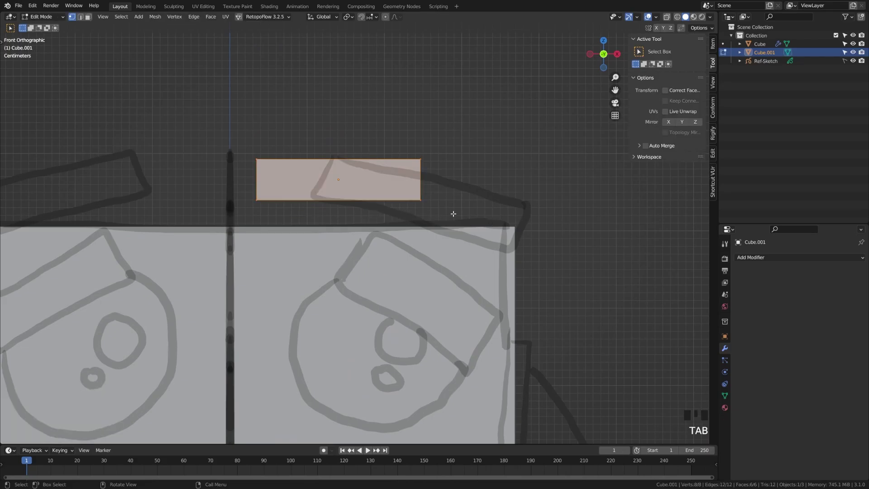
{"action": "key", "text": "g"}
{"action": "key", "text": "z"}
{"action": "right_click", "coordinate": [396, 214]}
{"action": "key", "text": "g"}
{"action": "key", "text": "x"}
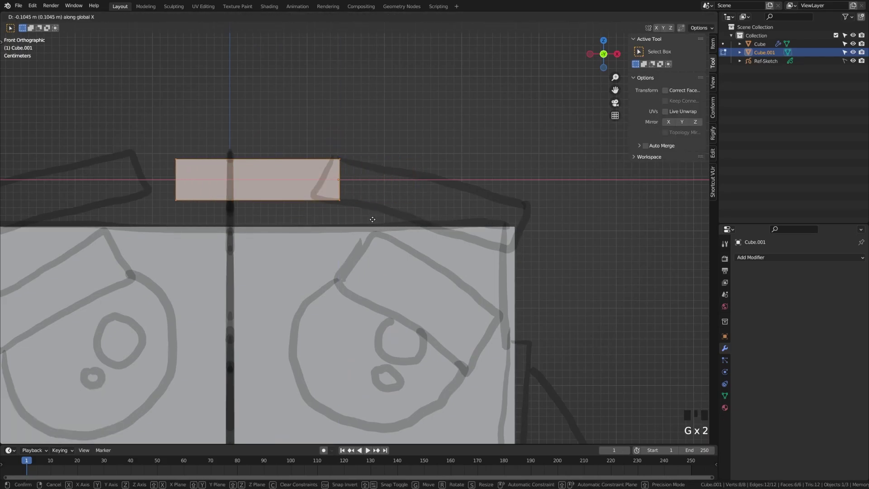
{"action": "left_click", "coordinate": [372, 219]}
{"action": "key", "text": "Tab"}
Step: Move the brow block 0.229 m in X and -0.054 m in Z to the body's upper outer corner
{"action": "middle_click_drag", "start_coordinate": [283, 210], "coordinate": [274, 206], "text": "shift"}
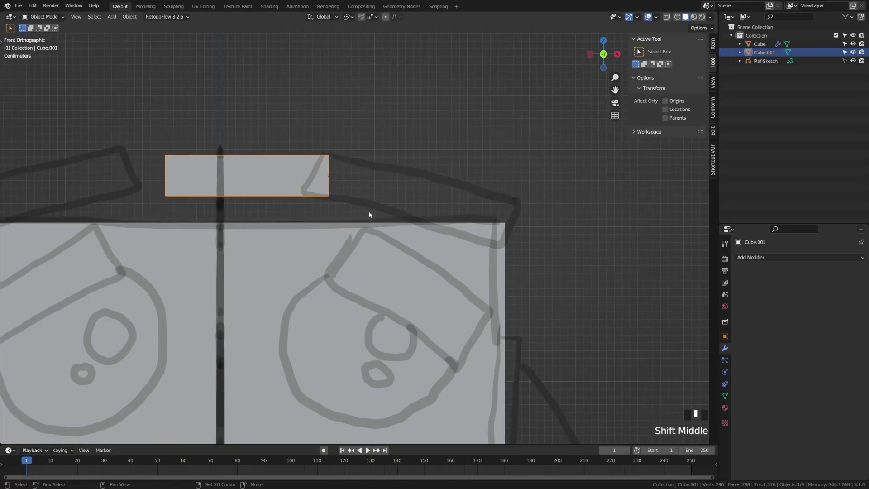
{"action": "key", "text": "g"}
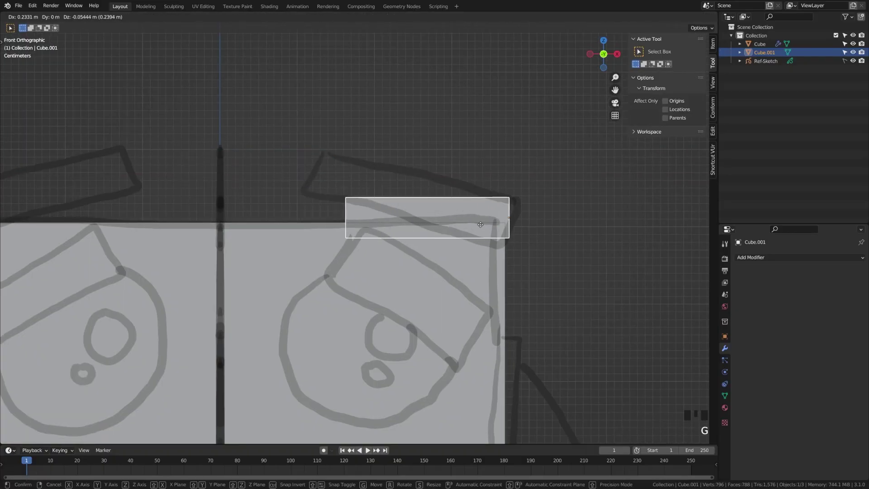
{"action": "left_click", "coordinate": [478, 226]}
Step: Scale the brow block to 1.243 along X and rotate it about 14° to match the tilted brow outline
{"action": "key", "text": "s"}
{"action": "key", "text": "x"}
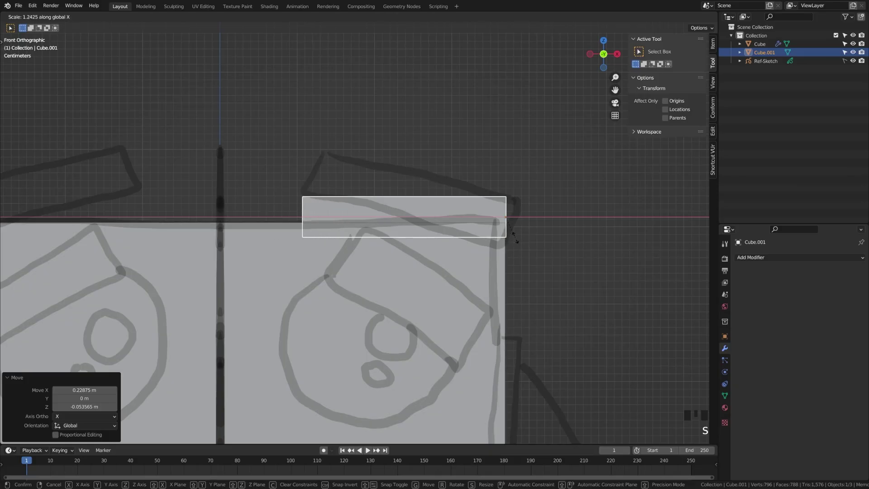
{"action": "left_click", "coordinate": [515, 237]}
{"action": "key", "text": "r"}
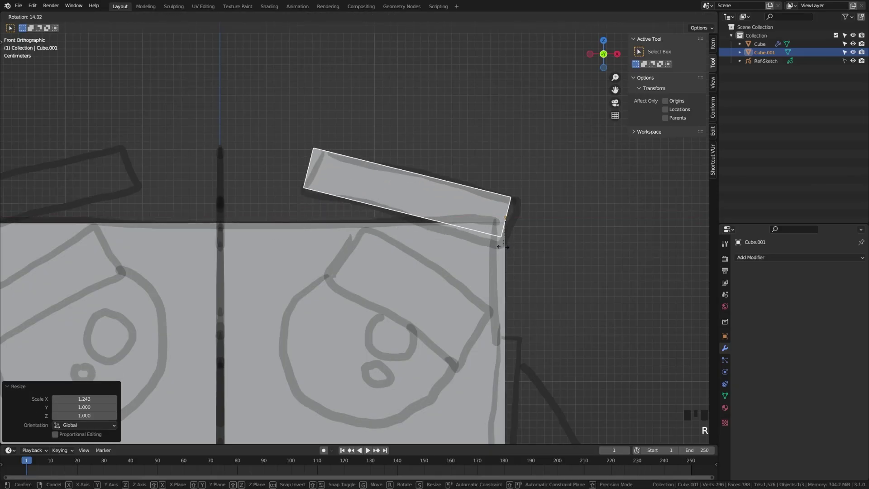
{"action": "left_click", "coordinate": [503, 247]}
Step: Join the brow block to the mirrored body and save the file
{"action": "middle_click_drag", "start_coordinate": [568, 257], "coordinate": [523, 259]}
{"action": "left_click", "coordinate": [376, 211]}
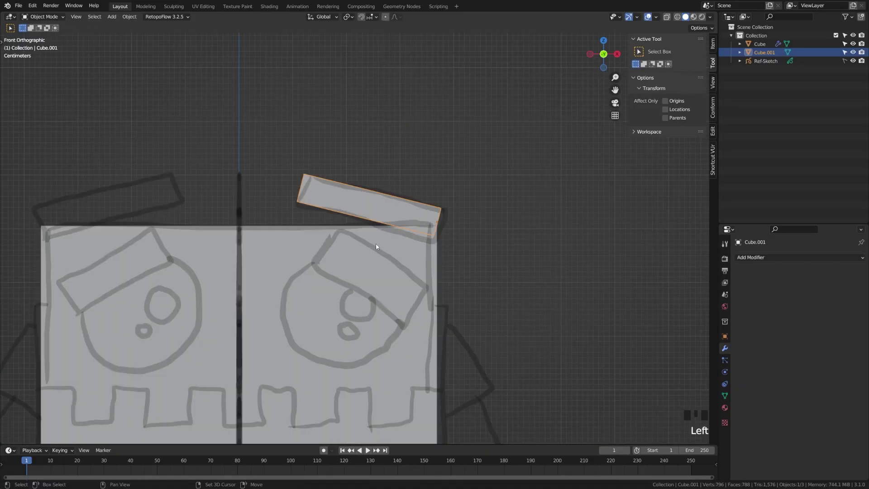
{"action": "left_click", "coordinate": [375, 244], "text": "shift"}
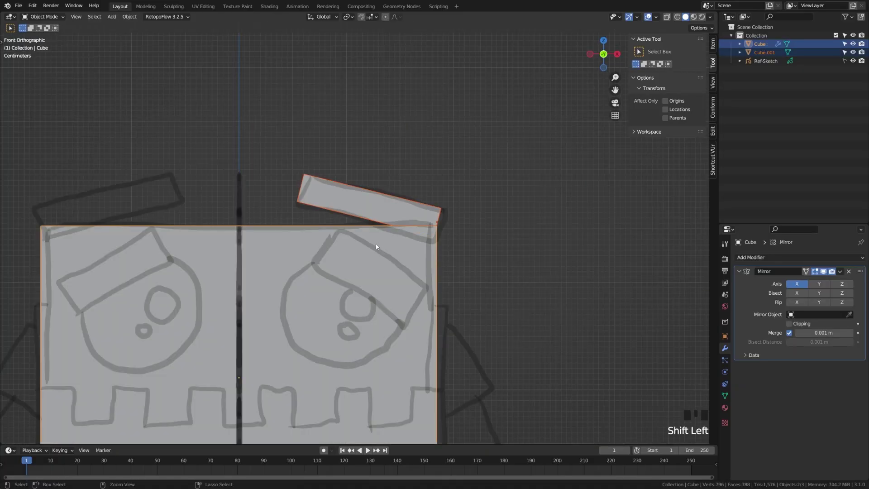
{"action": "key", "text": "ctrl+j"}
{"action": "key", "text": "a"}
{"action": "key", "text": "ctrl+s"}
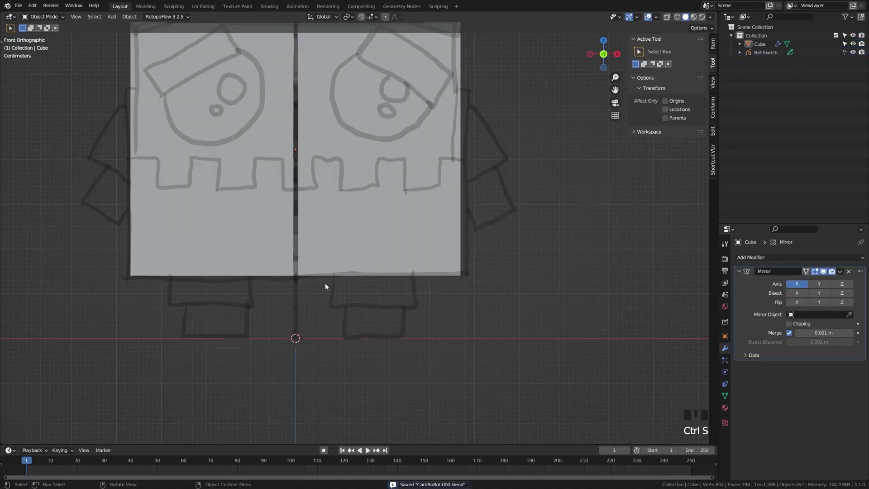
Step: Add a new cube for the leg and scale it uniformly to 0.114
{"action": "key", "text": "shift+a"}
{"action": "left_click", "coordinate": [378, 295]}
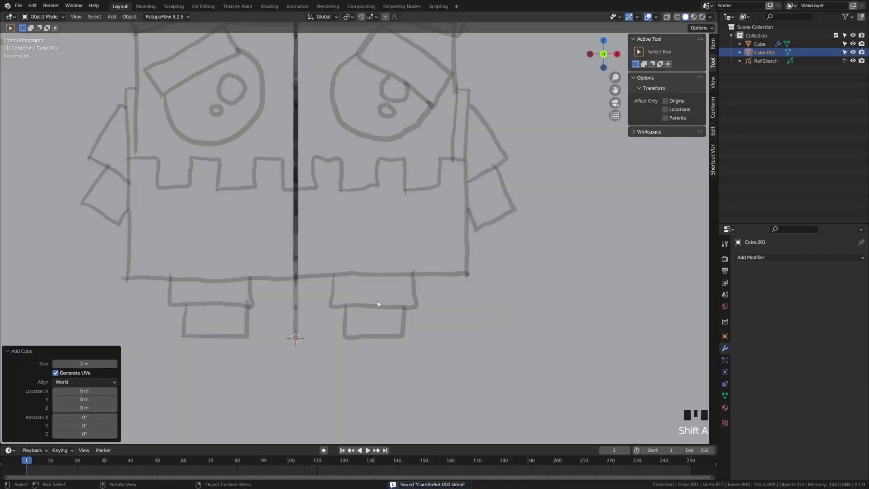
{"action": "scroll", "coordinate": [541, 349], "scroll_direction": "down", "scroll_amount": 5}
{"action": "key", "text": "s"}
{"action": "left_click", "coordinate": [358, 271]}
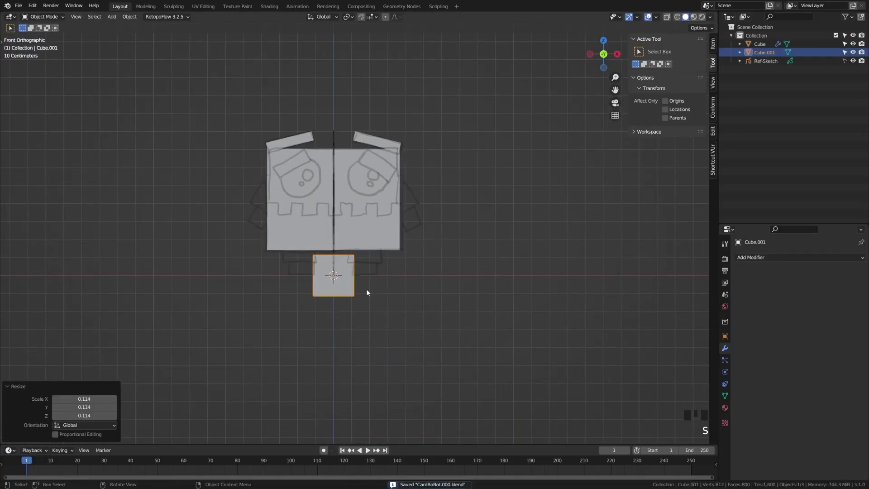
Step: Shrink the leg cube to the sketched foot's width and move it 0.175 m in X and 0.142 m in Z
{"action": "scroll", "coordinate": [366, 289], "scroll_direction": "up", "scroll_amount": 5}
{"action": "key", "text": "s"}
{"action": "left_click", "coordinate": [356, 345]}
{"action": "key", "text": "g"}
{"action": "left_click", "coordinate": [438, 282]}
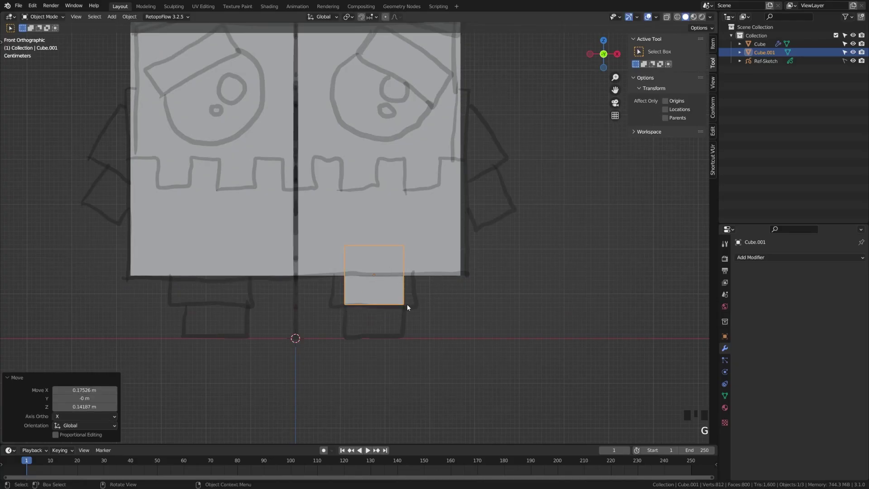
Step: Enlarge the leg cube to about 0.18 m per side and raise it to about 0.163 m in Z over the upper leg outline
{"action": "key", "text": "s"}
{"action": "left_click", "coordinate": [428, 313]}
{"action": "key", "text": "g"}
{"action": "key", "text": "z"}
{"action": "left_click", "coordinate": [414, 322]}
Step: Duplicate the upper leg block about 0.11 m down along Z in side view and scale the copy to 0.707
{"action": "key", "text": "KP_3"}
{"action": "key", "text": "shift+d"}
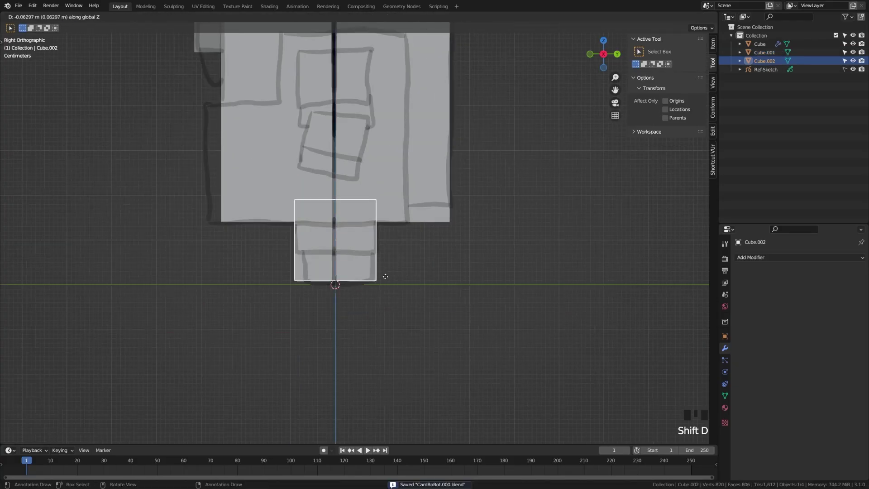
{"action": "left_click", "coordinate": [384, 294]}
{"action": "key", "text": "s"}
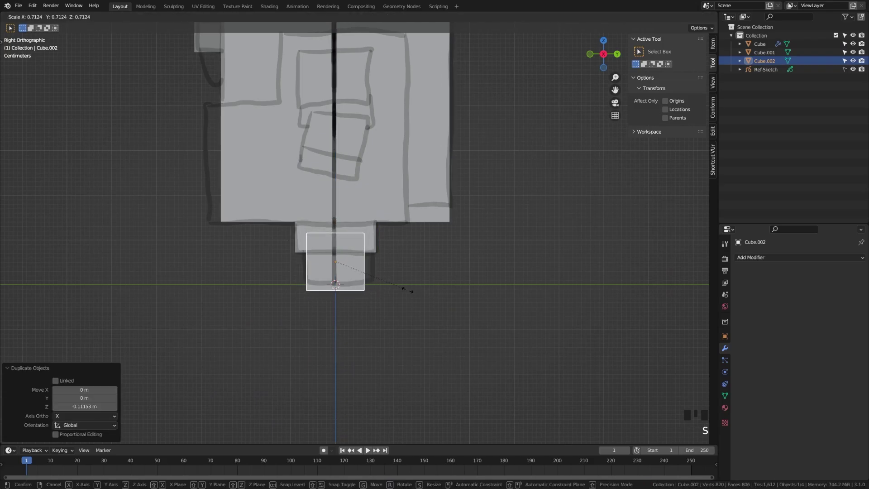
{"action": "left_click", "coordinate": [407, 290]}
Step: Raise the lower leg block about 0.012 m along Z so its base rests on the ground line
{"action": "scroll", "coordinate": [361, 303], "scroll_direction": "up", "scroll_amount": 5}
{"action": "middle_click_drag", "start_coordinate": [336, 348], "coordinate": [346, 330], "text": "shift"}
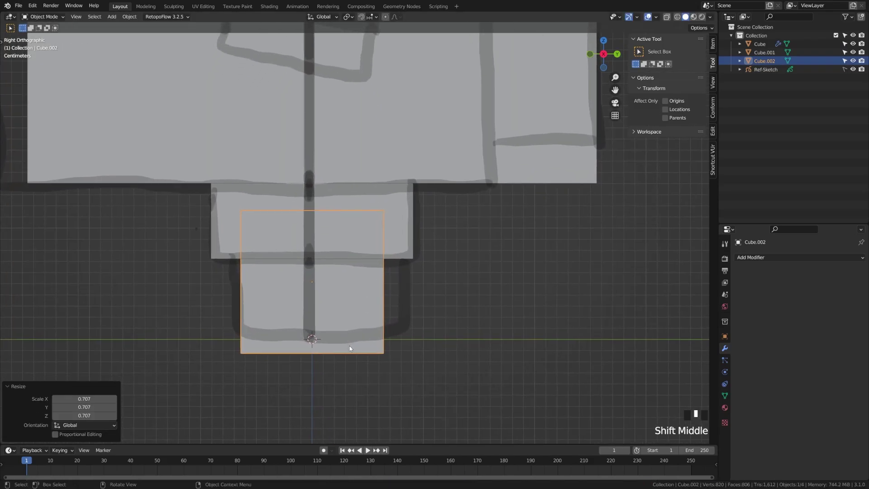
{"action": "key", "text": "g"}
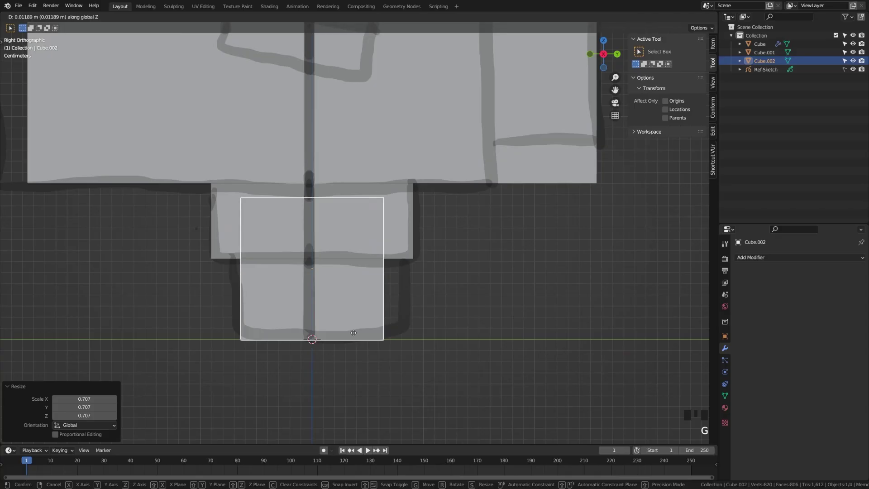
{"action": "left_click", "coordinate": [354, 331]}
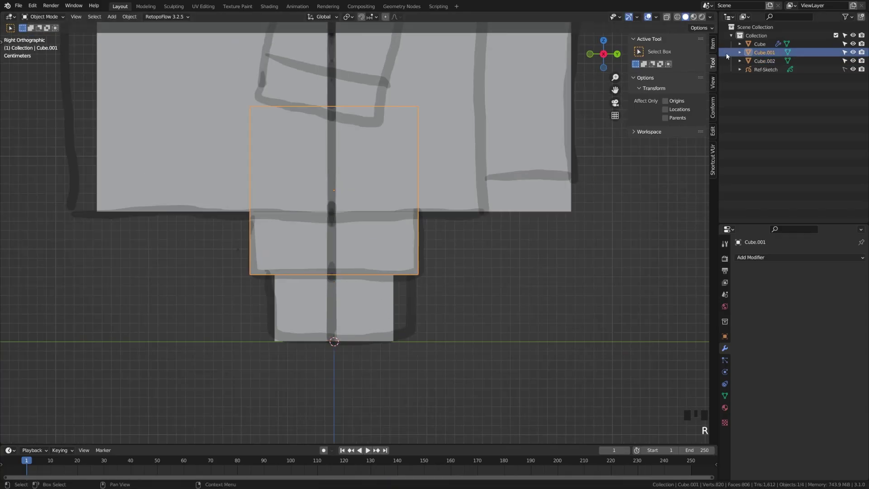
Step: Tilt the upper leg block to about -5.19° around X in side view and save the file
{"action": "left_click", "coordinate": [713, 43]}
{"action": "key", "text": "r"}
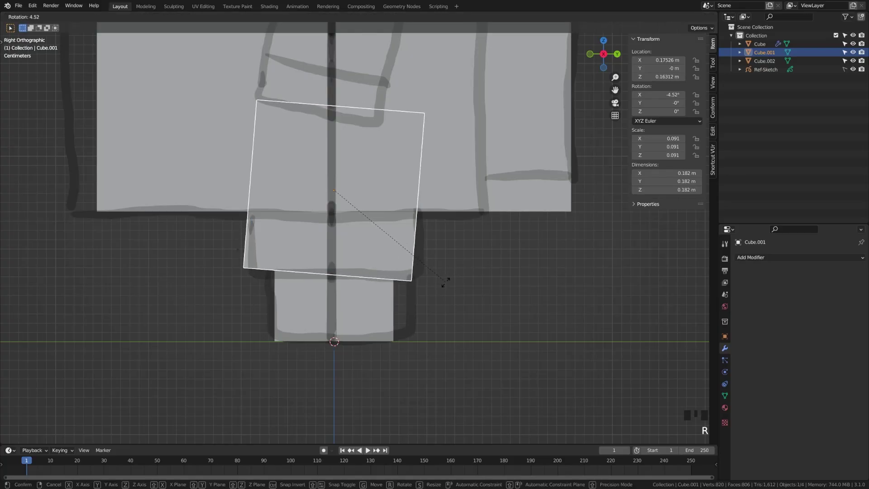
{"action": "left_click", "coordinate": [444, 284]}
{"action": "scroll", "coordinate": [347, 290], "scroll_direction": "down", "scroll_amount": 1}
{"action": "left_click", "coordinate": [374, 280]}
{"action": "key", "text": "ctrl+s"}
Step: Duplicate both leg blocks and place the copies about 0.40 m in X and 0.135 m in Z beside the body
{"action": "key", "text": "KP_1"}
{"action": "scroll", "coordinate": [317, 289], "scroll_direction": "down", "scroll_amount": 2}
{"action": "left_click", "coordinate": [381, 306]}
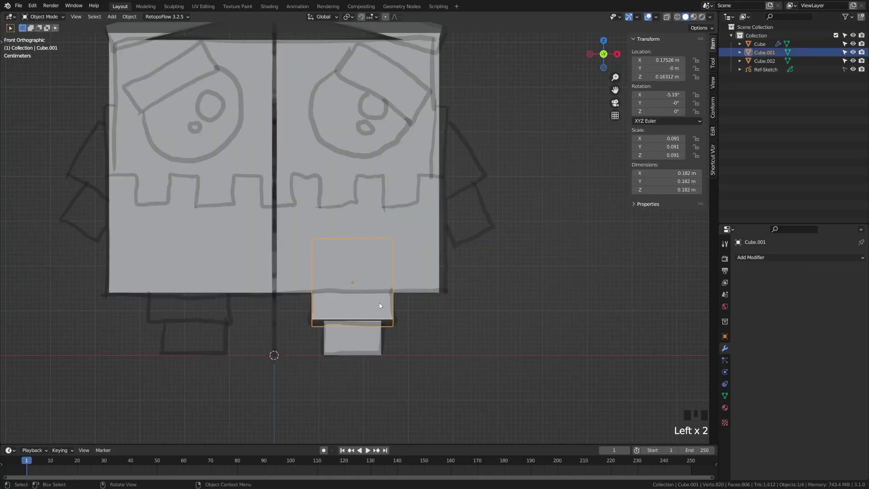
{"action": "left_click", "coordinate": [367, 347], "text": "shift"}
{"action": "key", "text": "shift+d"}
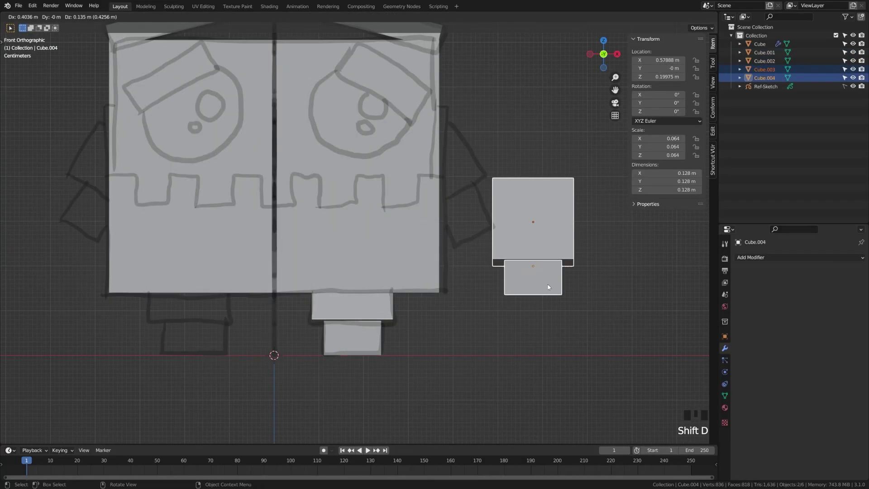
Step: Clear the rotation of the larger copied block and deselect everything
{"action": "left_click", "coordinate": [539, 226]}
{"action": "left_click", "coordinate": [573, 262]}
{"action": "key", "text": "alt+r"}
{"action": "key", "text": "a"}
Step: Move both copied blocks onto the sketched arm and rotate them to about -31.3° around Y
{"action": "middle_click_drag", "start_coordinate": [543, 304], "coordinate": [520, 347], "text": "shift"}
{"action": "left_click_drag", "start_coordinate": [485, 240], "coordinate": [551, 360]}
{"action": "key", "text": "r"}
{"action": "left_click", "coordinate": [574, 335]}
{"action": "key", "text": "g"}
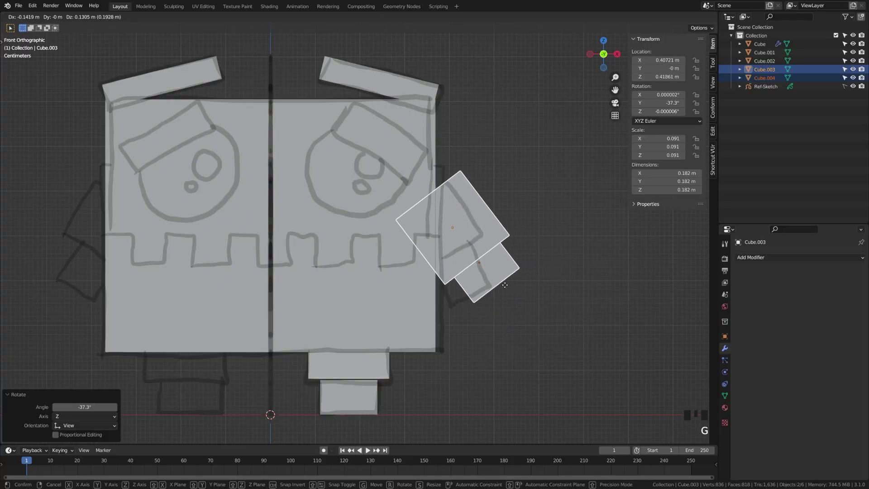
{"action": "left_click", "coordinate": [481, 280]}
{"action": "key", "text": "r"}
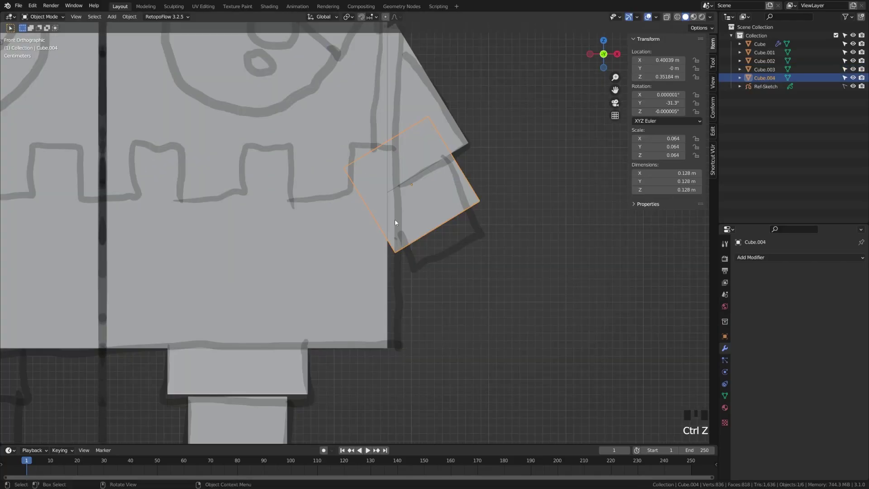
Step: Set the transform orientation to Local and slide the lower arm block along its own axis onto the sketched forearm
{"action": "key", "text": "t"}
{"action": "left_click", "coordinate": [9, 77]}
{"action": "left_click", "coordinate": [337, 17]}
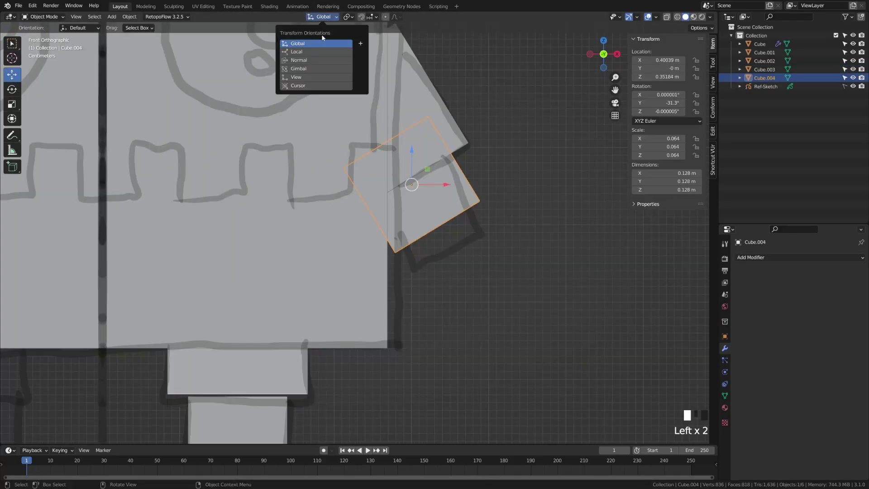
{"action": "left_click", "coordinate": [319, 52]}
{"action": "left_click_drag", "start_coordinate": [394, 156], "coordinate": [406, 176]}
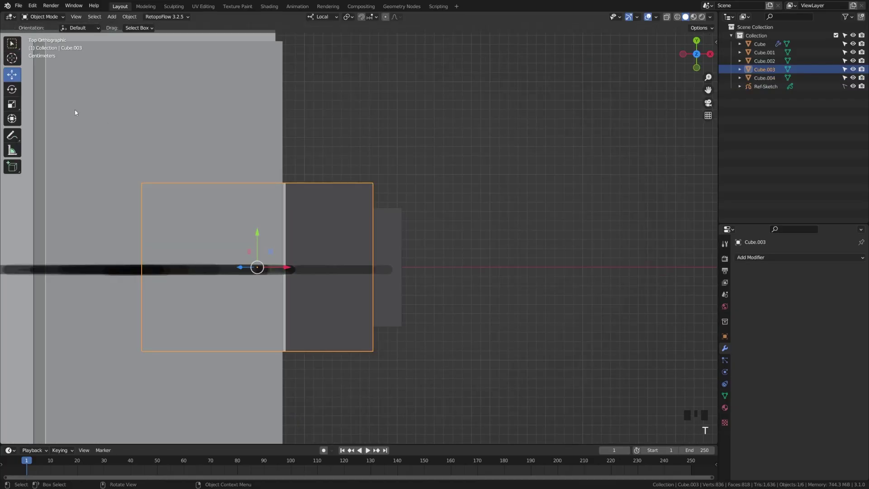
Step: Rotate the upper and lower arm blocks slightly around their local axes and save the file
{"action": "left_click", "coordinate": [12, 90]}
{"action": "left_click_drag", "start_coordinate": [243, 262], "coordinate": [242, 258]}
{"action": "left_click", "coordinate": [387, 245]}
{"action": "left_click_drag", "start_coordinate": [304, 263], "coordinate": [310, 255]}
{"action": "middle_click_drag", "start_coordinate": [310, 255], "coordinate": [293, 240]}
{"action": "scroll", "coordinate": [324, 277], "scroll_direction": "down", "scroll_amount": 3}
{"action": "middle_click_drag", "start_coordinate": [324, 277], "coordinate": [349, 271]}
{"action": "key", "text": "ctrl+s"}
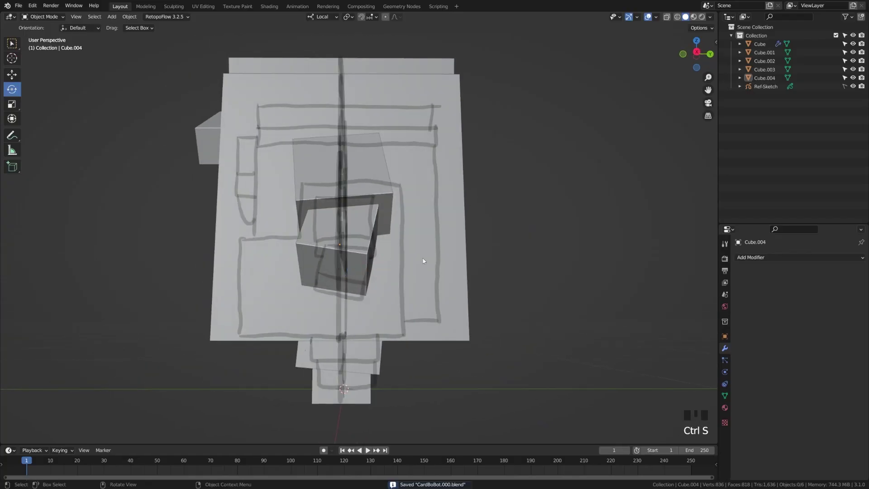
Step: Join the arm and leg blocks into the mirrored body object, deselect everything and save the file
{"action": "middle_click_drag", "start_coordinate": [442, 261], "coordinate": [557, 247]}
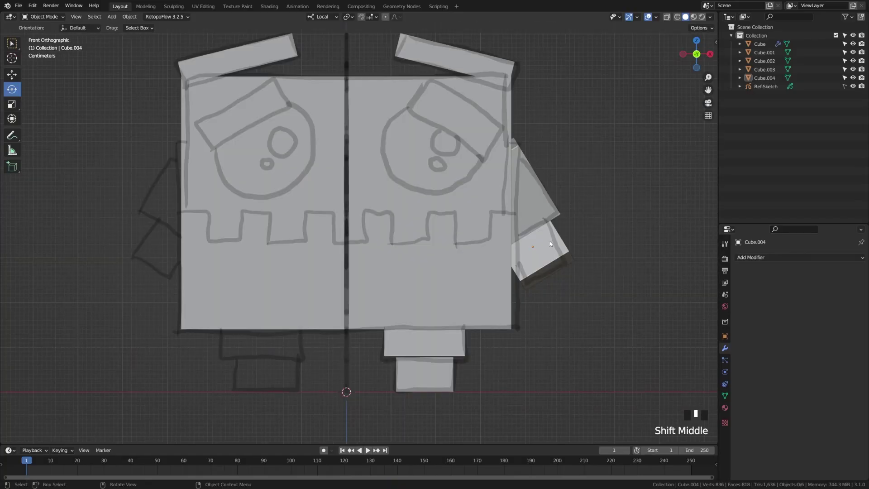
{"action": "left_click", "coordinate": [529, 208]}
{"action": "left_click", "coordinate": [547, 248], "text": "shift"}
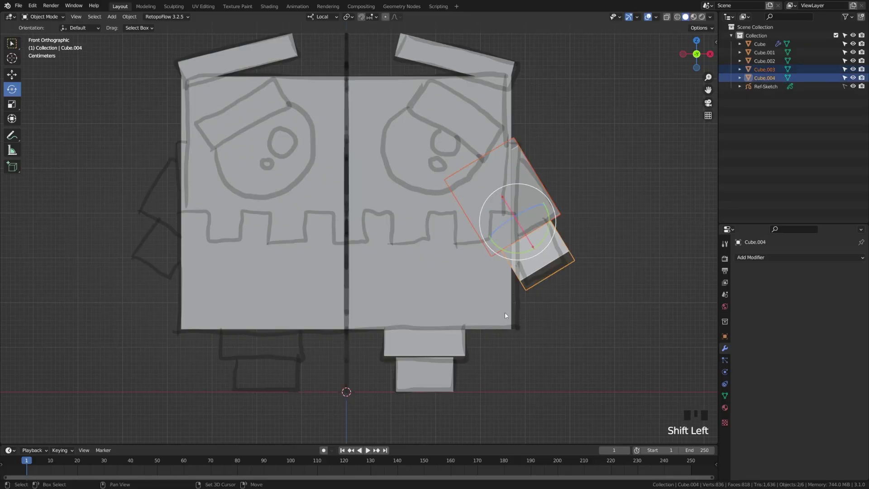
{"action": "left_click", "coordinate": [437, 374], "text": "shift"}
{"action": "left_click", "coordinate": [395, 276], "text": "shift"}
{"action": "left_click", "coordinate": [395, 274], "text": "shift"}
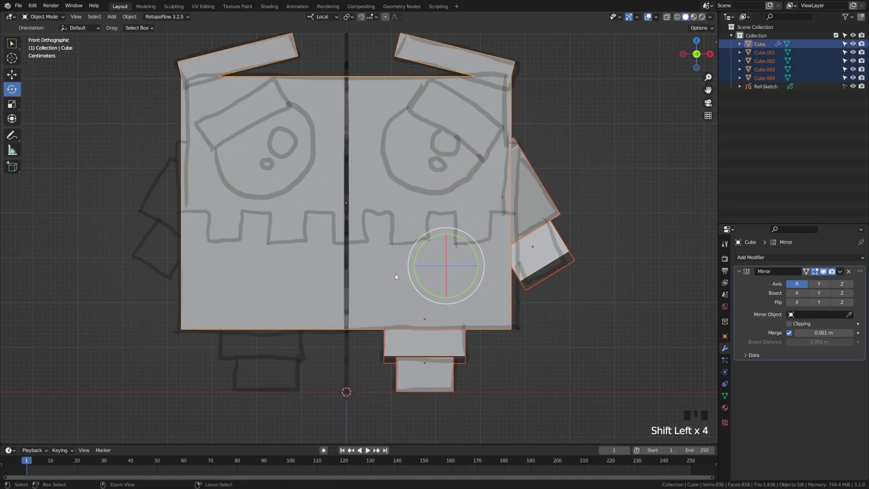
{"action": "key", "text": "ctrl+j"}
{"action": "left_click", "coordinate": [519, 368]}
{"action": "key", "text": "ctrl+s"}
Step: Rename the joined robot object as CardBo-Bot
{"action": "left_click", "coordinate": [396, 288]}
{"action": "key", "text": "F2"}
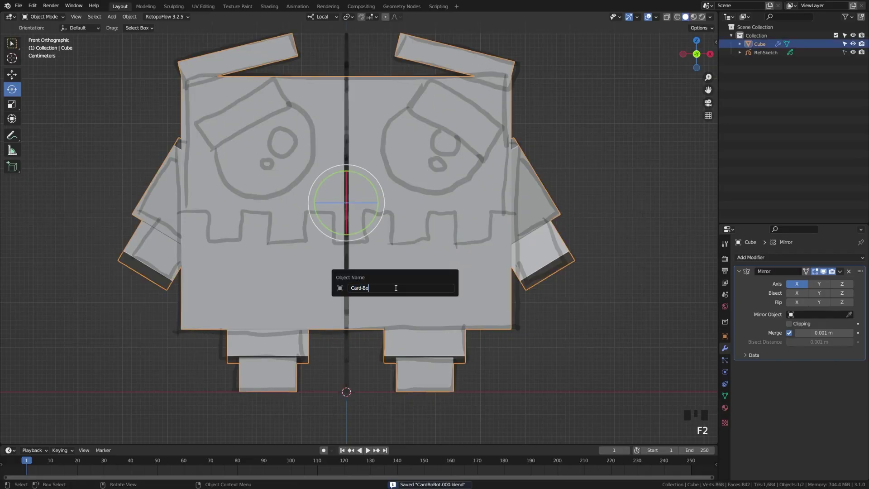
{"action": "type", "text": "Card-Bo-Bot"}
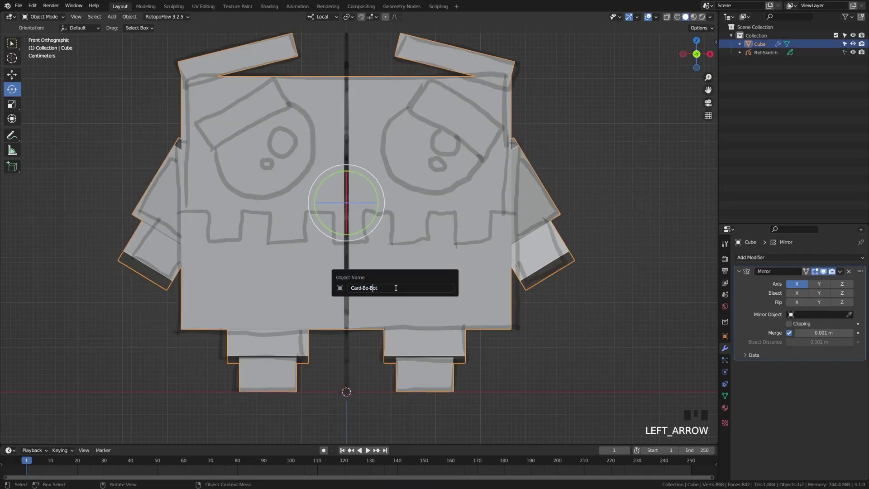
{"action": "key", "text": "Left"}
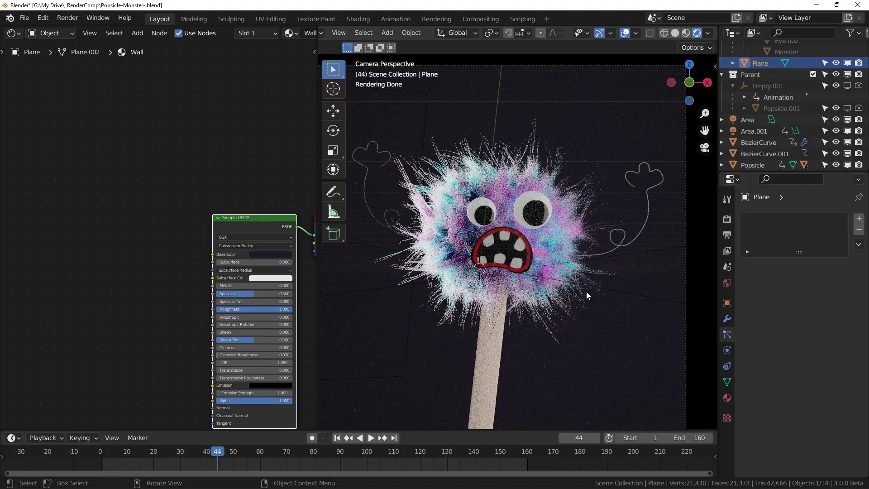
{"action": "middle_click_drag", "start_coordinate": [592, 283], "coordinate": [547, 284]}
{"action": "scroll", "coordinate": [569, 270], "scroll_direction": "up", "scroll_amount": 5}
{"action": "scroll", "coordinate": [569, 270], "scroll_direction": "up", "scroll_amount": 1}
{"action": "scroll", "coordinate": [548, 285], "scroll_direction": "up", "scroll_amount": 2}
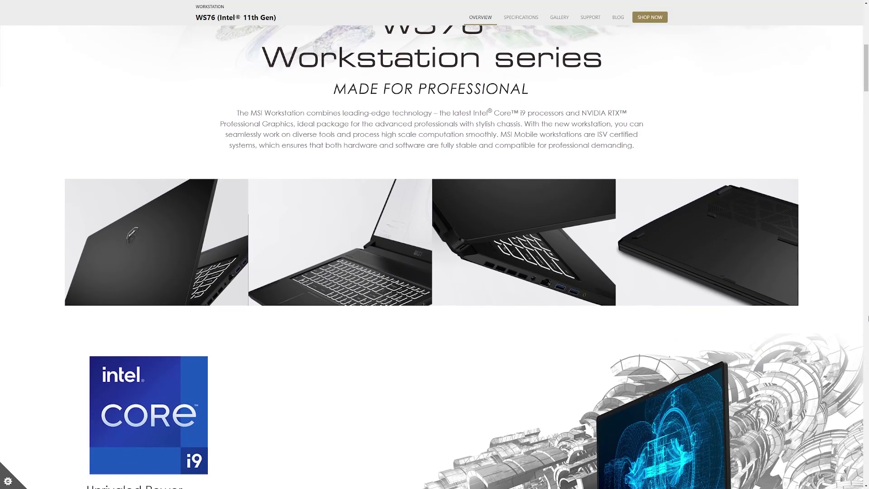
{"action": "scroll", "coordinate": [431, 251], "scroll_direction": "down", "scroll_amount": 8}
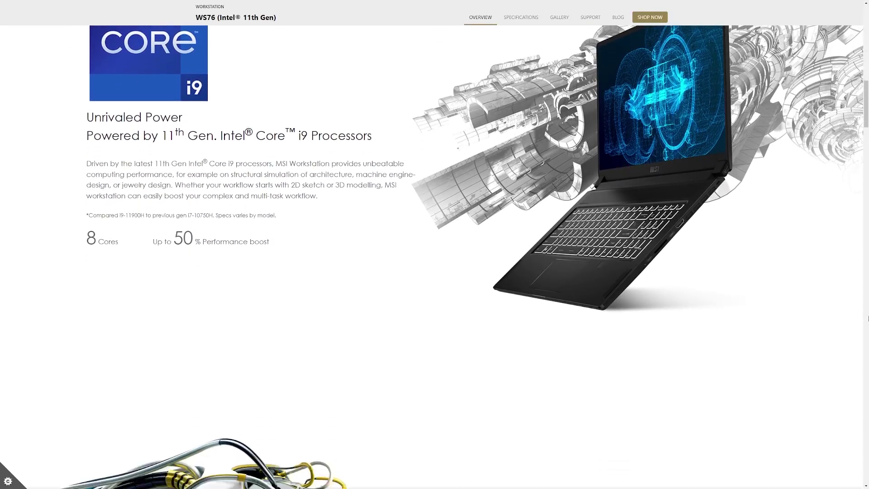
{"action": "scroll", "coordinate": [431, 251], "scroll_direction": "down", "scroll_amount": 5}
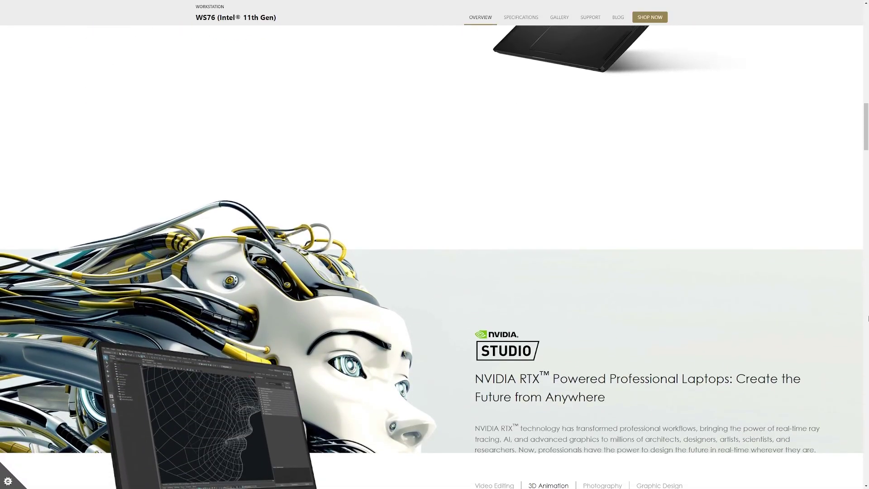
{"action": "scroll", "coordinate": [431, 250], "scroll_direction": "down", "scroll_amount": 8}
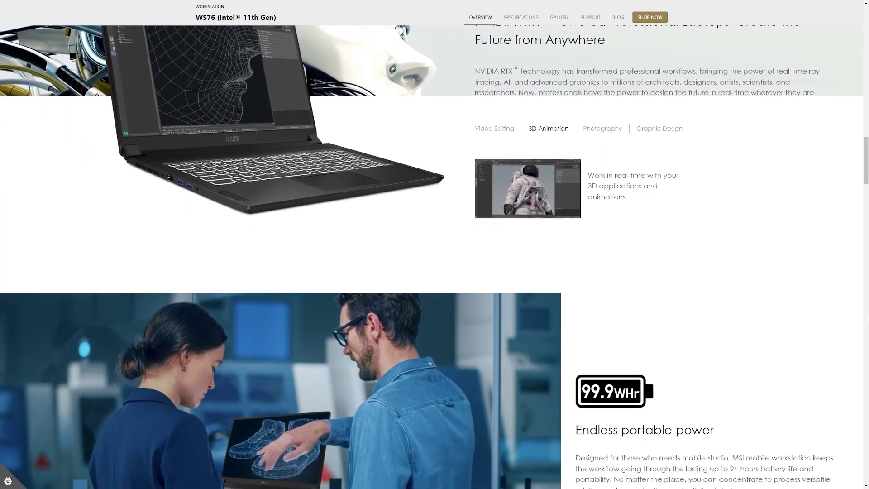
{"action": "scroll", "coordinate": [431, 251], "scroll_direction": "down", "scroll_amount": 3}
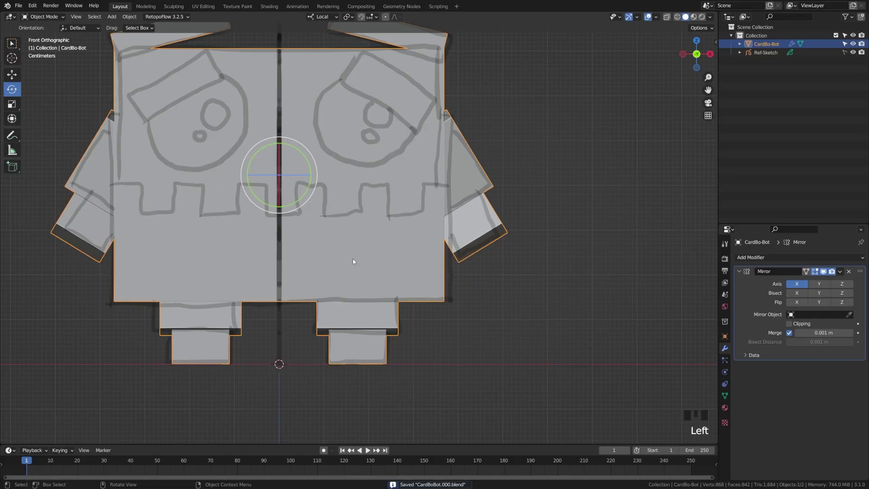
Step: Separate the linked main box from the robot mesh into its own object and hide CardBo-Bot
{"action": "key", "text": "Tab"}
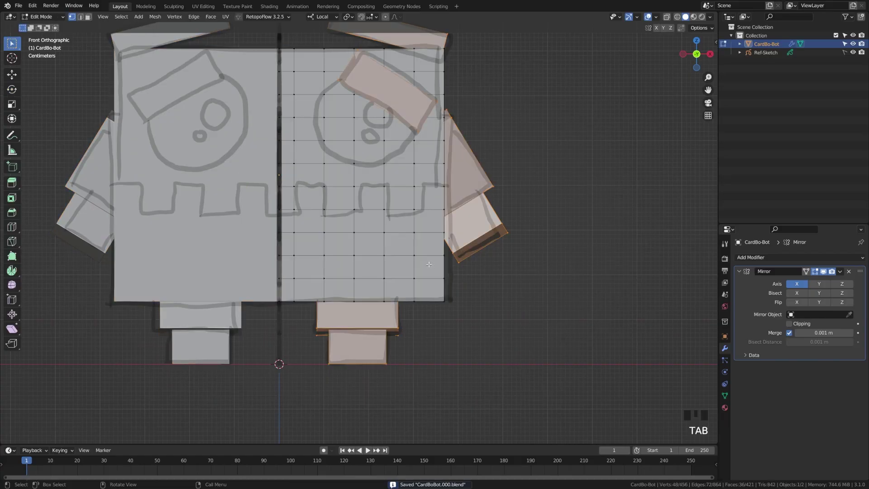
{"action": "key", "text": "l"}
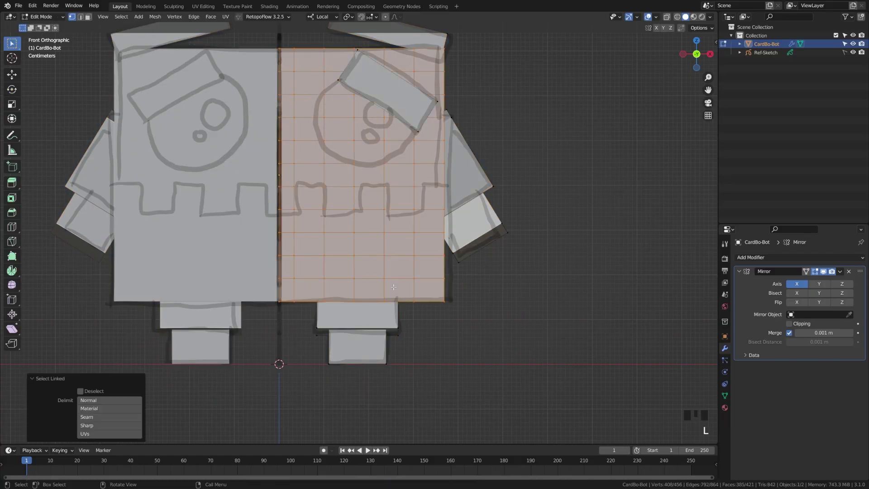
{"action": "key", "text": "p"}
{"action": "left_click", "coordinate": [392, 288]}
{"action": "key", "text": "Tab"}
{"action": "mouse_move", "coordinate": [240, 312]}
{"action": "middle_mouse_down"}
{"action": "mouse_move", "coordinate": [262, 314]}
{"action": "mouse_move", "coordinate": [246, 316]}
{"action": "middle_mouse_up"}
Step: Rename the separated box object as Body
{"action": "left_click", "coordinate": [772, 52]}
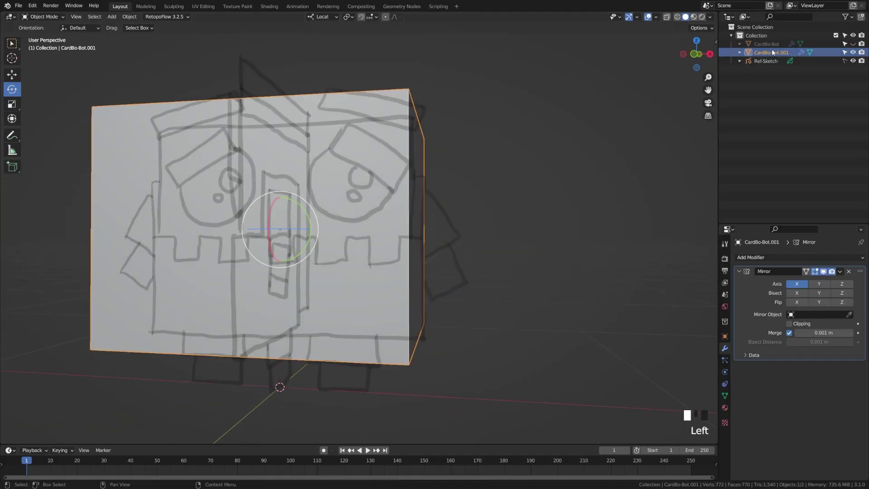
{"action": "double_click", "coordinate": [772, 51]}
{"action": "type", "text": "Body"}
{"action": "key", "text": "Return"}
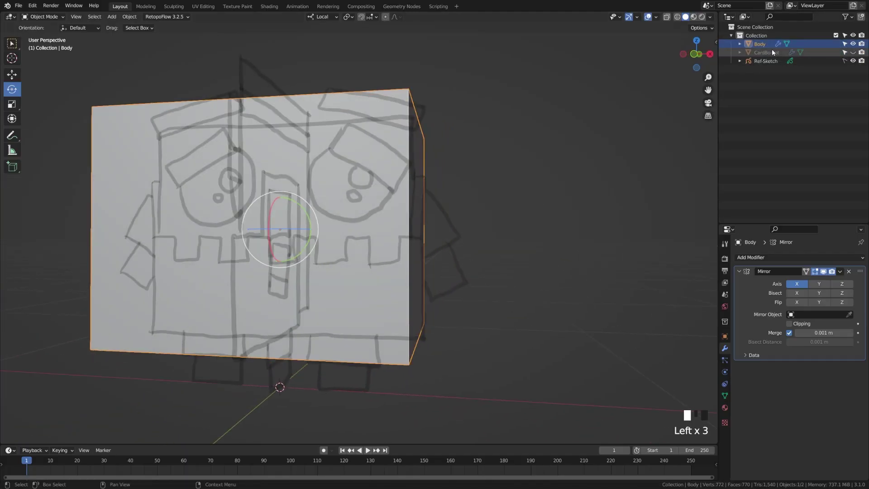
Step: Duplicate Body in place under the name Jaw and hide the original Body object
{"action": "key", "text": "shift+d"}
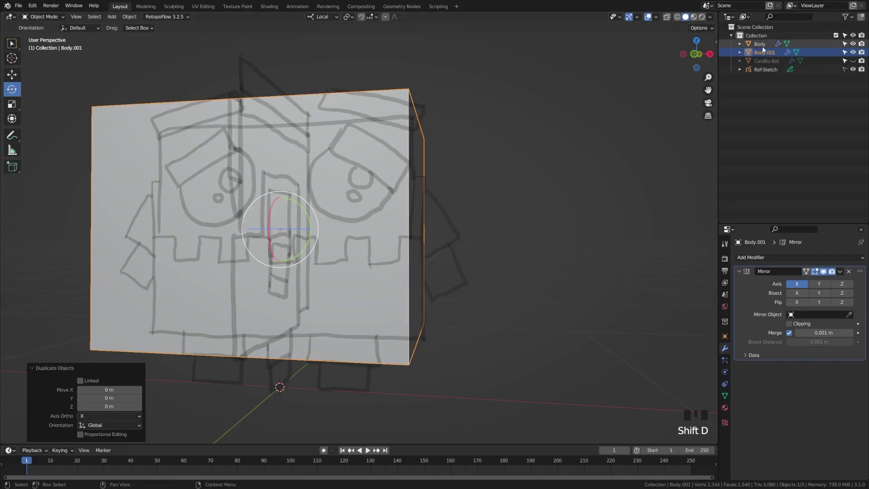
{"action": "left_click", "coordinate": [763, 52]}
{"action": "double_click", "coordinate": [762, 53]}
{"action": "key", "text": "Return"}
{"action": "left_click", "coordinate": [853, 44]}
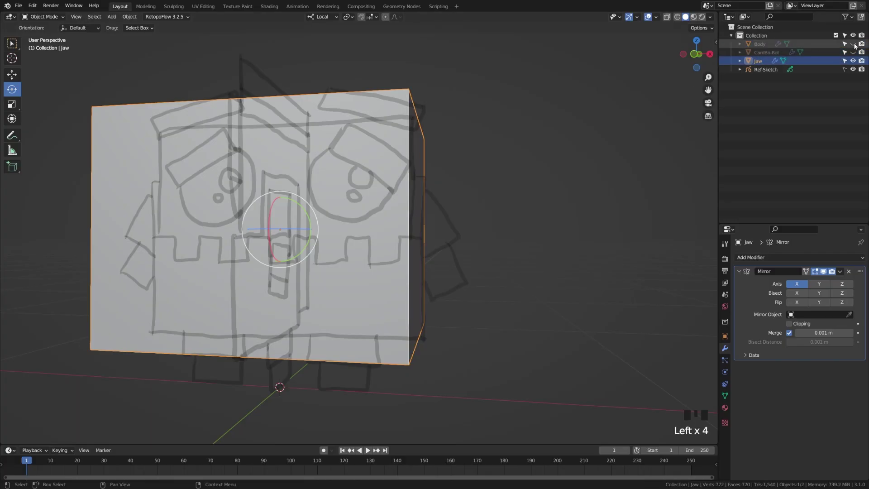
Step: In Edit Mode, select the Jaw's front faces along the sketched mouth line that lie above and between the lower teeth
{"action": "key", "text": "Tab"}
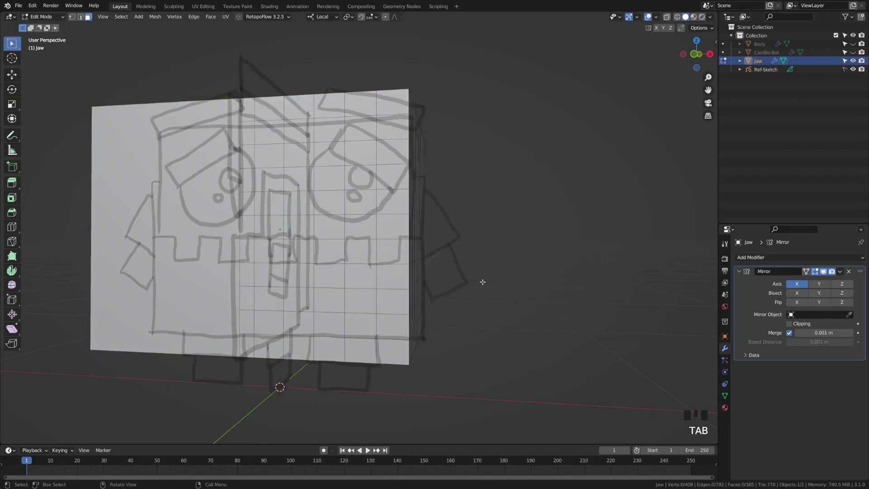
{"action": "key", "text": "KP_1"}
{"action": "left_click", "coordinate": [273, 251]}
{"action": "left_click", "coordinate": [273, 229], "text": "shift"}
{"action": "left_click", "coordinate": [296, 228], "text": "shift"}
{"action": "left_click", "coordinate": [325, 229], "text": "shift"}
{"action": "left_click", "coordinate": [325, 252], "text": "shift"}
{"action": "left_click", "coordinate": [355, 234], "text": "shift"}
{"action": "left_click", "coordinate": [386, 240], "text": "shift"}
{"action": "left_click", "coordinate": [416, 229], "text": "shift"}
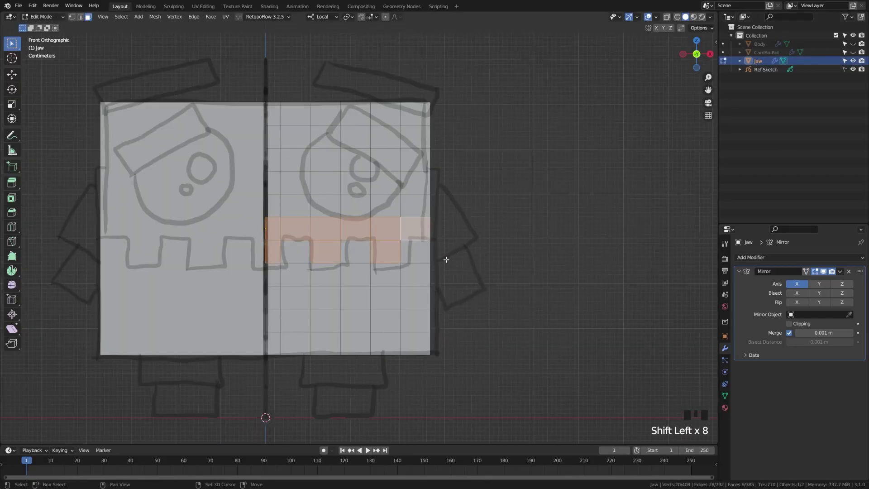
{"action": "right_click", "coordinate": [350, 201]}
Step: Add all faces above and behind the sketched jaw outline to the selection, using Circle Select through the wireframe from the side
{"action": "key", "text": "KP_3"}
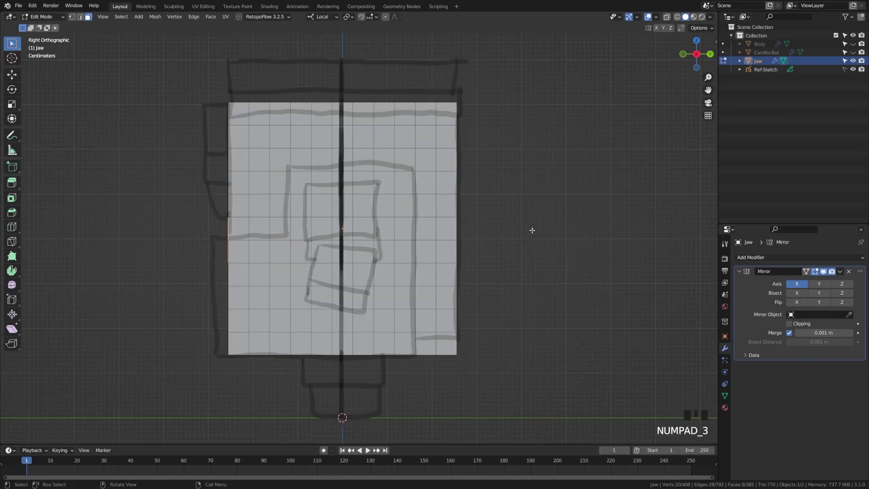
{"action": "key", "text": "z"}
{"action": "left_click", "coordinate": [317, 239]}
{"action": "key", "text": "c"}
{"action": "scroll", "coordinate": [239, 188], "scroll_direction": "down", "scroll_amount": 2}
{"action": "scroll", "coordinate": [244, 198], "scroll_direction": "up", "scroll_amount": 4}
{"action": "mouse_move", "coordinate": [245, 198]}
{"action": "left_mouse_down"}
{"action": "mouse_move", "coordinate": [241, 204]}
{"action": "mouse_move", "coordinate": [270, 220]}
{"action": "mouse_move", "coordinate": [265, 136]}
{"action": "mouse_move", "coordinate": [238, 194]}
{"action": "mouse_move", "coordinate": [258, 97]}
{"action": "mouse_move", "coordinate": [262, 108]}
{"action": "mouse_move", "coordinate": [455, 112]}
{"action": "mouse_move", "coordinate": [442, 107]}
{"action": "mouse_move", "coordinate": [445, 371]}
{"action": "mouse_move", "coordinate": [431, 131]}
{"action": "mouse_move", "coordinate": [278, 140]}
{"action": "mouse_move", "coordinate": [461, 148]}
{"action": "left_mouse_up"}
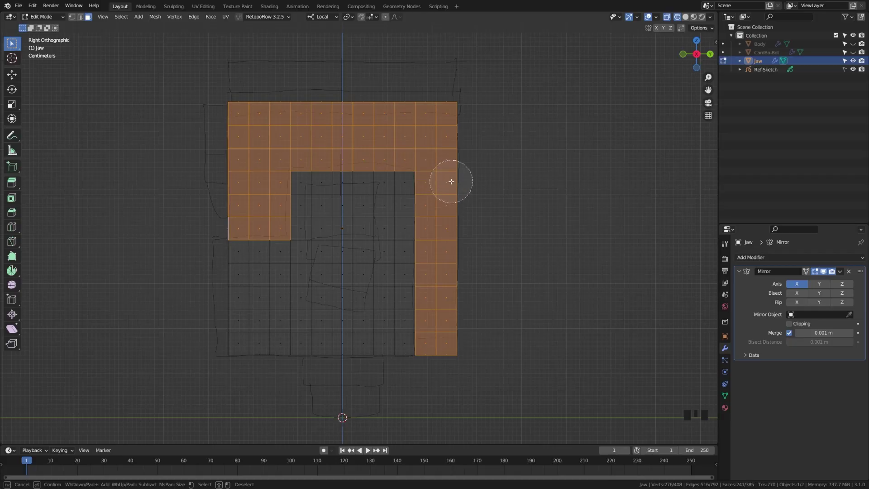
{"action": "right_click", "coordinate": [428, 180]}
Step: Delete the selected faces from the Jaw and return to Object Mode with solid shading
{"action": "mouse_move", "coordinate": [304, 188]}
{"action": "middle_mouse_down"}
{"action": "mouse_move", "coordinate": [369, 204]}
{"action": "mouse_move", "coordinate": [339, 231]}
{"action": "middle_mouse_up"}
{"action": "key", "text": "x"}
{"action": "left_click", "coordinate": [335, 229]}
{"action": "key", "text": "Tab"}
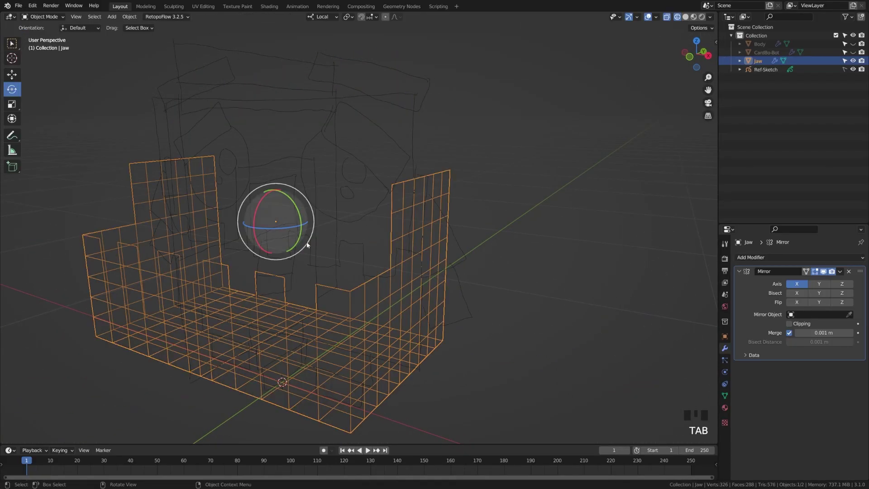
{"action": "key", "text": "shift+z"}
Step: Try rotating the Jaw around its origin in the side view, cancel the rotation and deselect everything
{"action": "scroll", "coordinate": [385, 272], "scroll_direction": "down", "scroll_amount": 3}
{"action": "key", "text": "KP_3"}
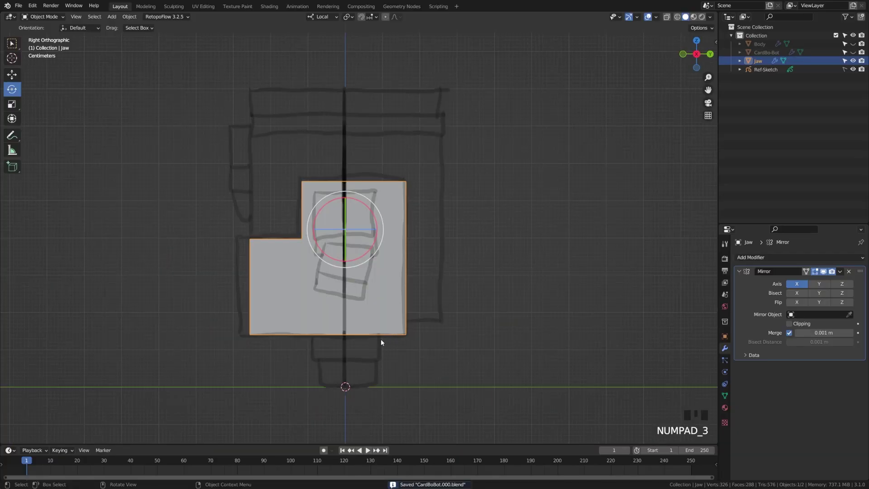
{"action": "key", "text": "r"}
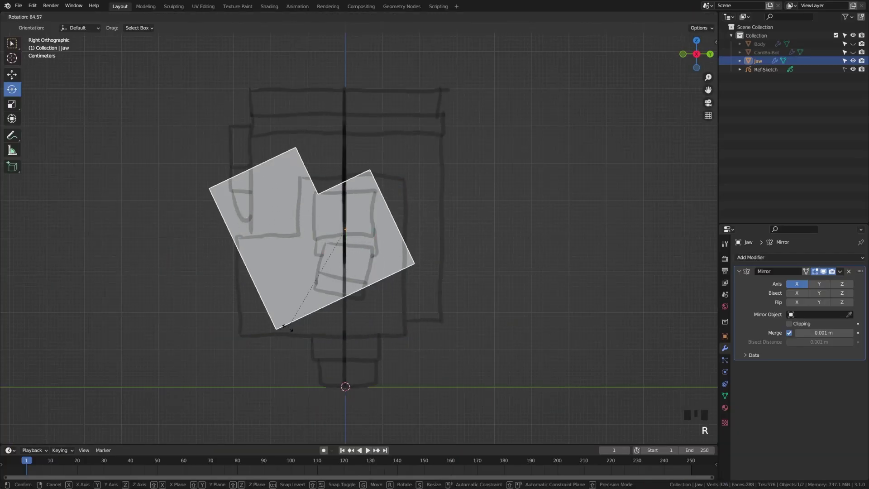
{"action": "key", "text": "Escape"}
{"action": "key", "text": "alt+a"}
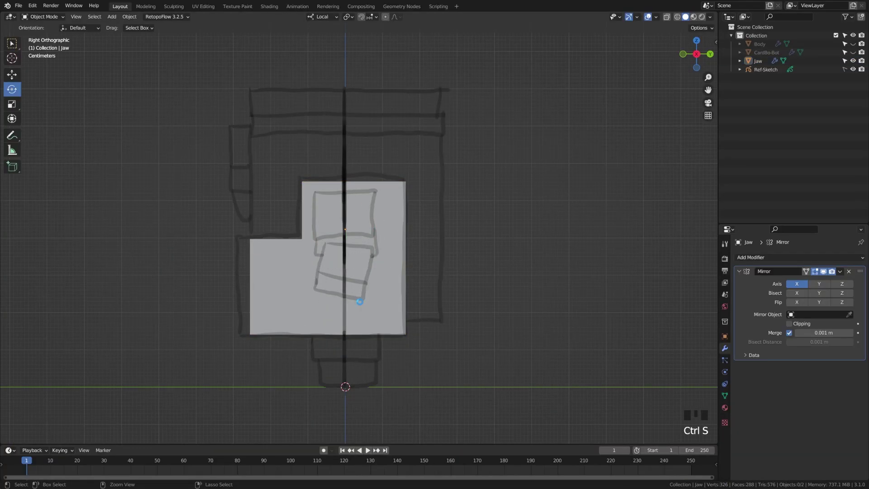
Step: Unhide the Body object and open it in Edit Mode in the front view
{"action": "key", "text": "KP_1"}
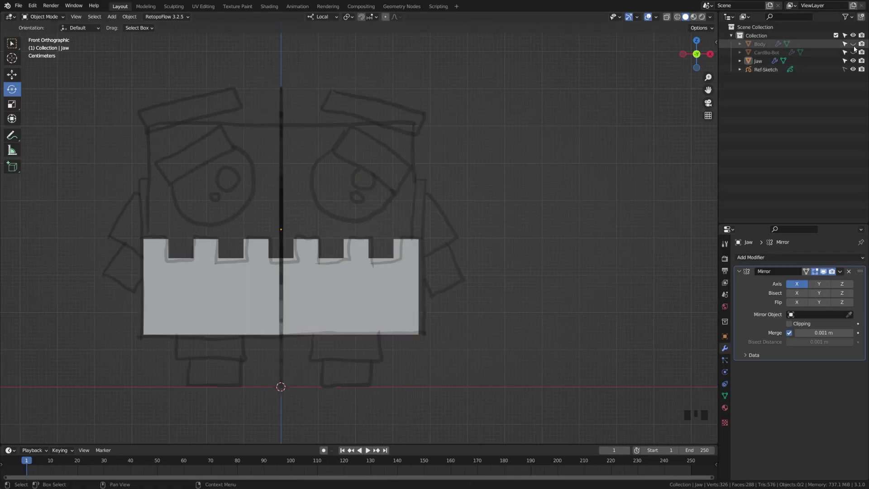
{"action": "left_click", "coordinate": [853, 44]}
{"action": "left_click", "coordinate": [416, 217]}
{"action": "middle_click_drag", "start_coordinate": [416, 216], "coordinate": [417, 335]}
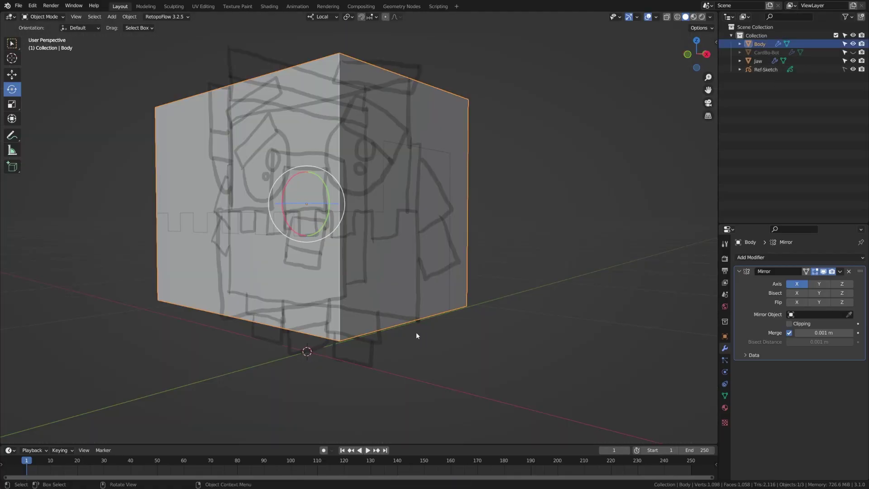
{"action": "key", "text": "KP_1"}
{"action": "scroll", "coordinate": [311, 273], "scroll_direction": "up", "scroll_amount": 3}
{"action": "key", "text": "ctrl+Tab"}
{"action": "left_click", "coordinate": [388, 274]}
Step: Circle-select the Body's front faces below the sketched mouth line, including the stepped faces beneath the tooth gaps
{"action": "scroll", "coordinate": [388, 274], "scroll_direction": "down", "scroll_amount": 2}
{"action": "key", "text": "c"}
{"action": "key", "text": "Escape"}
{"action": "middle_click_drag", "start_coordinate": [349, 277], "coordinate": [329, 279], "text": "shift"}
{"action": "key", "text": "c"}
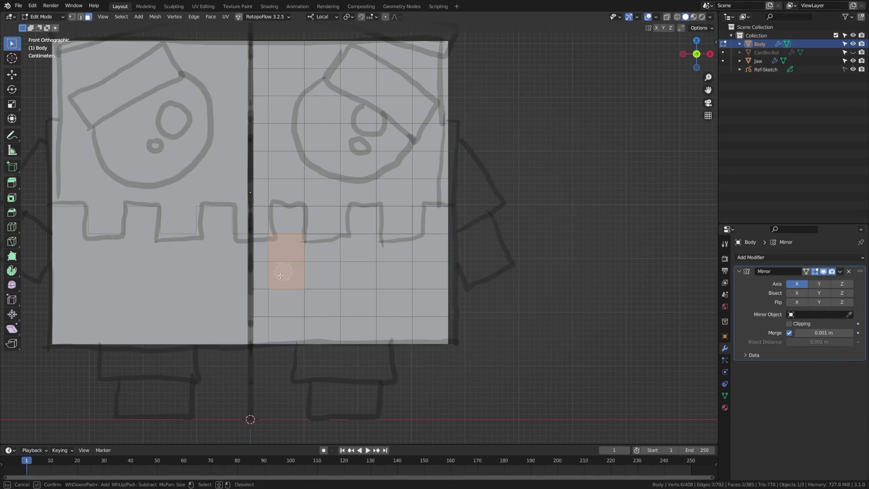
{"action": "left_click_drag", "start_coordinate": [277, 280], "coordinate": [347, 280]}
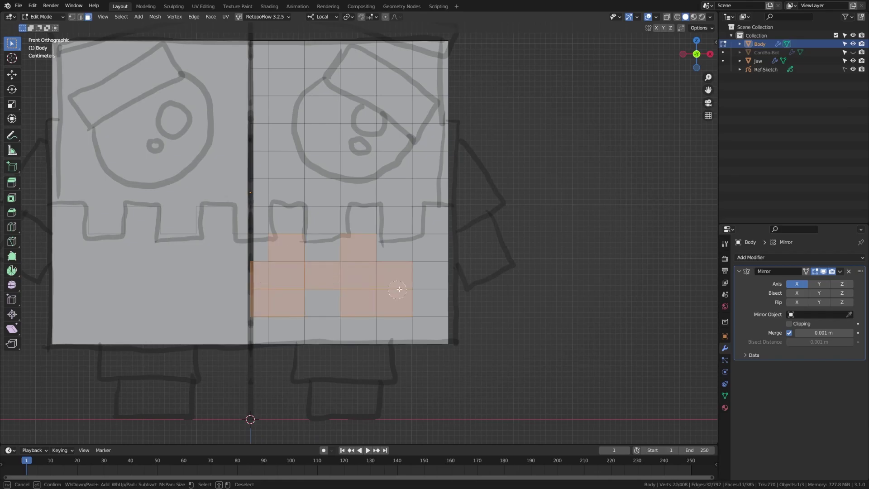
{"action": "left_click_drag", "start_coordinate": [402, 289], "coordinate": [429, 264]}
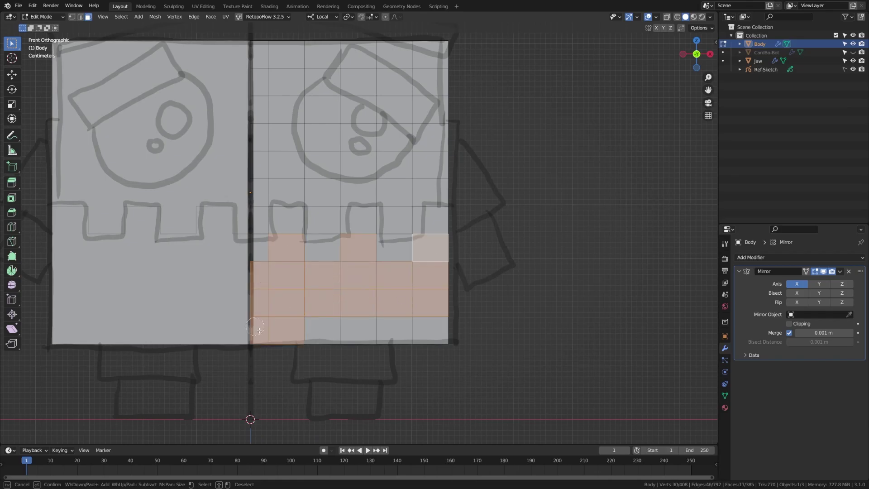
{"action": "left_click_drag", "start_coordinate": [259, 331], "coordinate": [448, 330]}
{"action": "key", "text": "Escape"}
Step: Extend the selection to the Body's lower front side faces through the wireframe in the side view, and restore solid shading
{"action": "scroll", "coordinate": [436, 310], "scroll_direction": "down", "scroll_amount": 2}
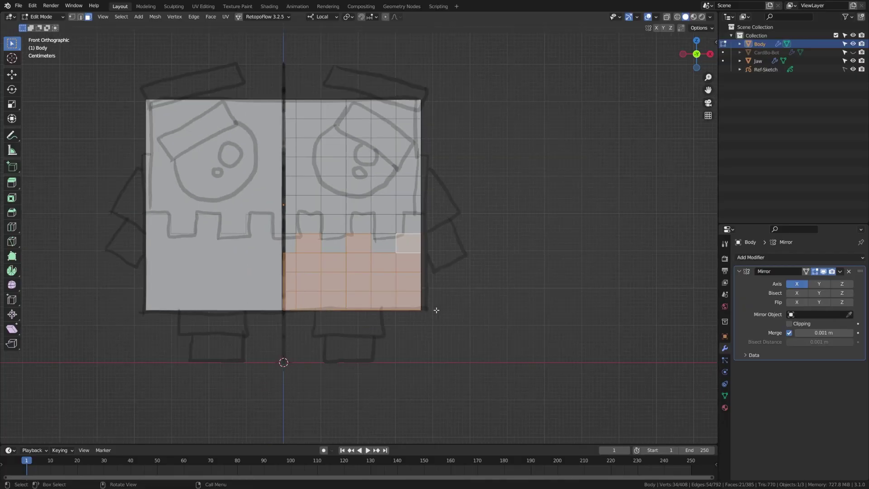
{"action": "key", "text": "KP_3"}
{"action": "key", "text": "z"}
{"action": "left_click", "coordinate": [285, 311]}
{"action": "scroll", "coordinate": [281, 309], "scroll_direction": "up", "scroll_amount": 2}
{"action": "key", "text": "c"}
{"action": "scroll", "coordinate": [251, 292], "scroll_direction": "down", "scroll_amount": 4}
{"action": "mouse_move", "coordinate": [233, 286]}
{"action": "left_mouse_down"}
{"action": "mouse_move", "coordinate": [249, 272]}
{"action": "mouse_move", "coordinate": [291, 272]}
{"action": "mouse_move", "coordinate": [287, 320]}
{"action": "mouse_move", "coordinate": [234, 344]}
{"action": "left_mouse_up"}
{"action": "right_click", "coordinate": [237, 315]}
{"action": "middle_click_drag", "start_coordinate": [192, 340], "coordinate": [234, 337]}
{"action": "key", "text": "z"}
{"action": "left_click", "coordinate": [276, 338]}
Step: Delete the selected lower faces from the Body and return to Object Mode
{"action": "scroll", "coordinate": [315, 334], "scroll_direction": "down", "scroll_amount": 3}
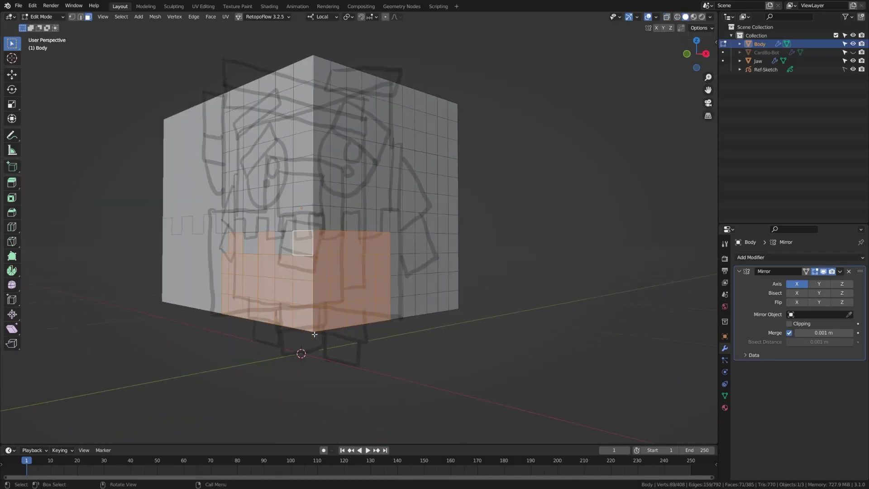
{"action": "middle_click_drag", "start_coordinate": [314, 334], "coordinate": [299, 292]}
{"action": "key", "text": "x"}
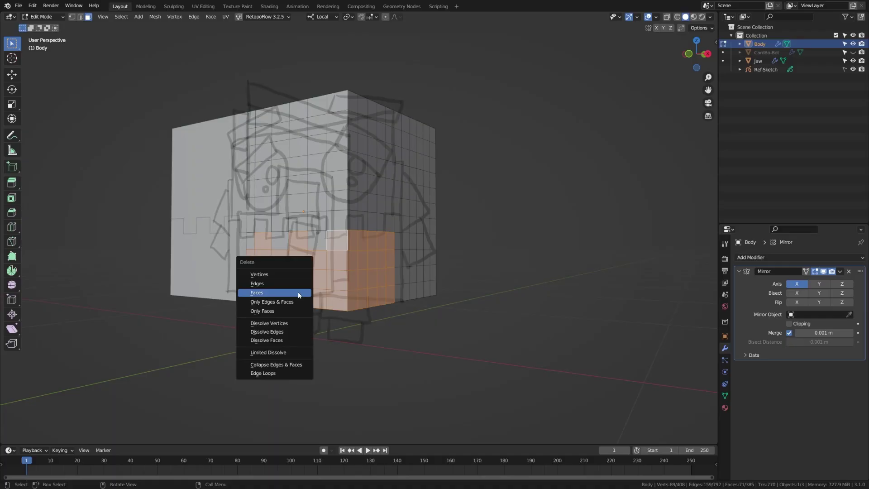
{"action": "left_click", "coordinate": [299, 293]}
{"action": "scroll", "coordinate": [298, 295], "scroll_direction": "up", "scroll_amount": 8}
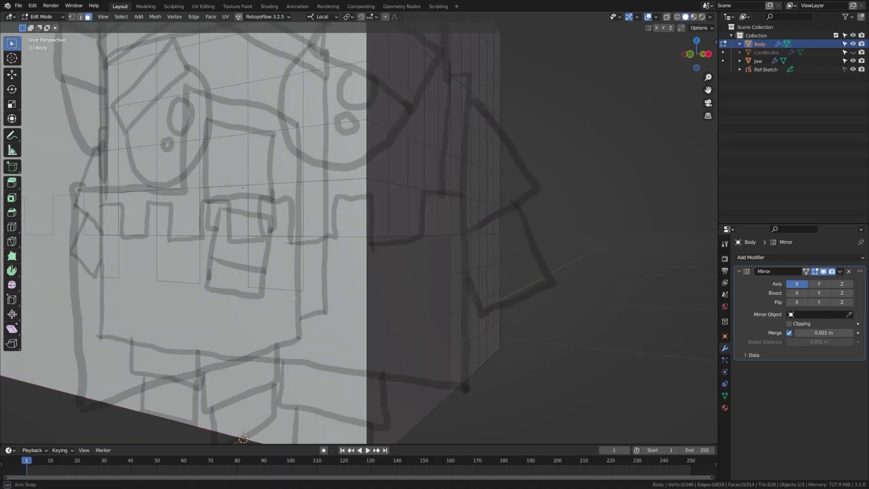
{"action": "key", "text": "ctrl+Tab"}
{"action": "left_click", "coordinate": [208, 297]}
{"action": "scroll", "coordinate": [253, 297], "scroll_direction": "down", "scroll_amount": 8}
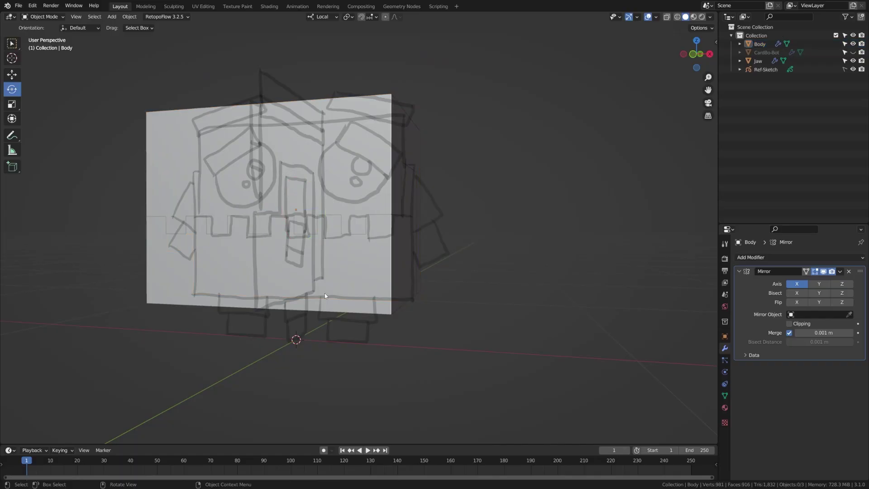
Step: Select the Jaw object below the Body
{"action": "middle_click_drag", "start_coordinate": [324, 292], "coordinate": [316, 300]}
{"action": "scroll", "coordinate": [321, 303], "scroll_direction": "up", "scroll_amount": 2}
{"action": "left_click", "coordinate": [290, 330]}
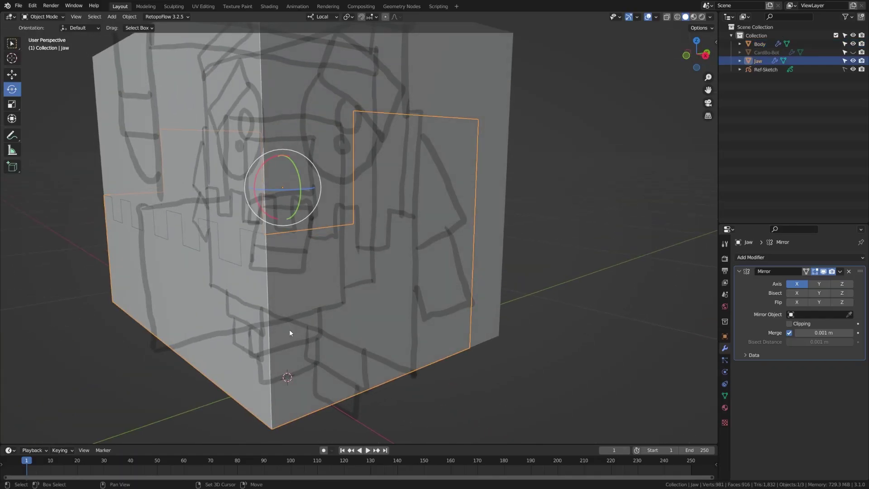
{"action": "key", "text": "r"}
{"action": "key", "text": "x"}
{"action": "key", "text": "x"}
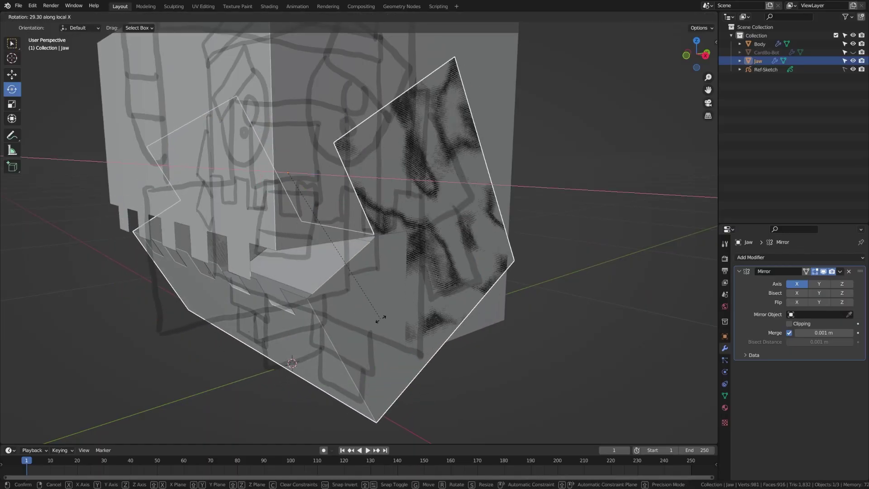
{"action": "key", "text": "Escape"}
Step: Isolate the Jaw in local view and give it a Solidify modifier with a thickness of 0.025 m
{"action": "key", "text": "KP_Divide"}
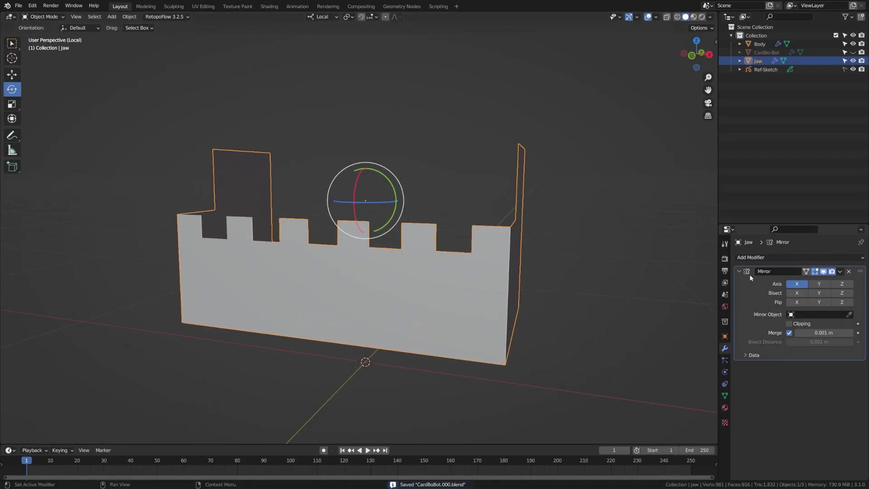
{"action": "left_click", "coordinate": [751, 257]}
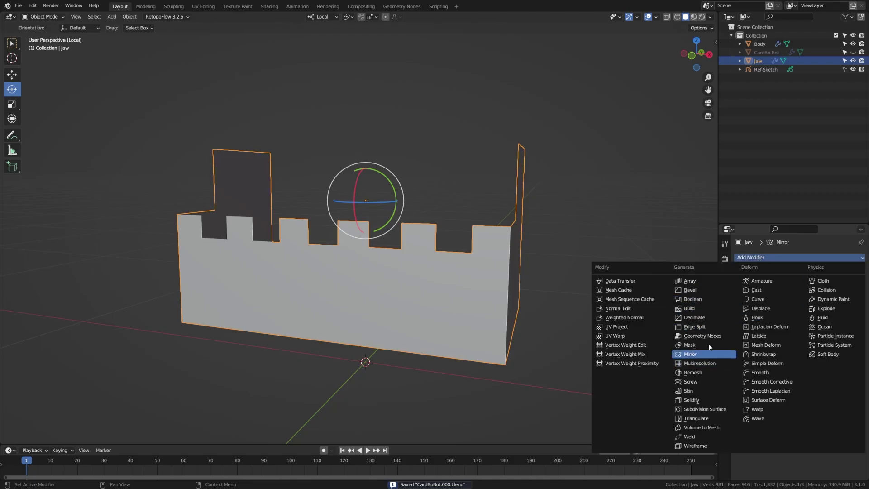
{"action": "left_click", "coordinate": [693, 400]}
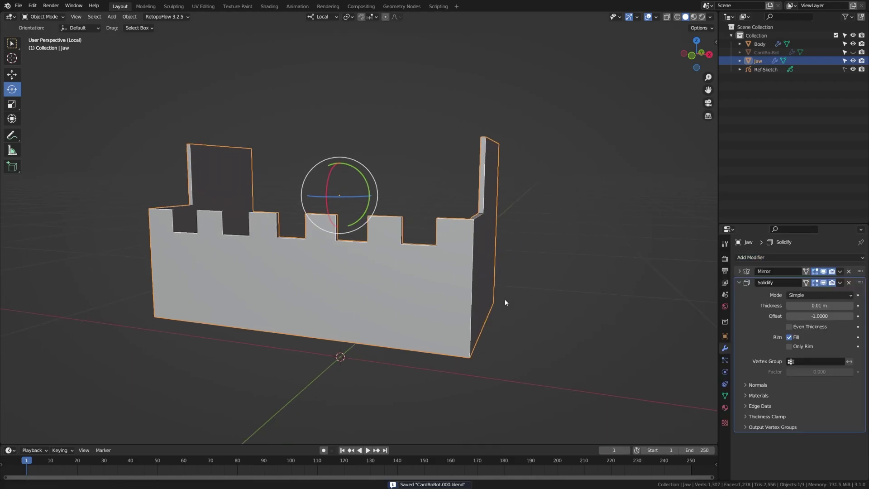
{"action": "middle_click_drag", "start_coordinate": [501, 298], "coordinate": [473, 294], "text": "shift"}
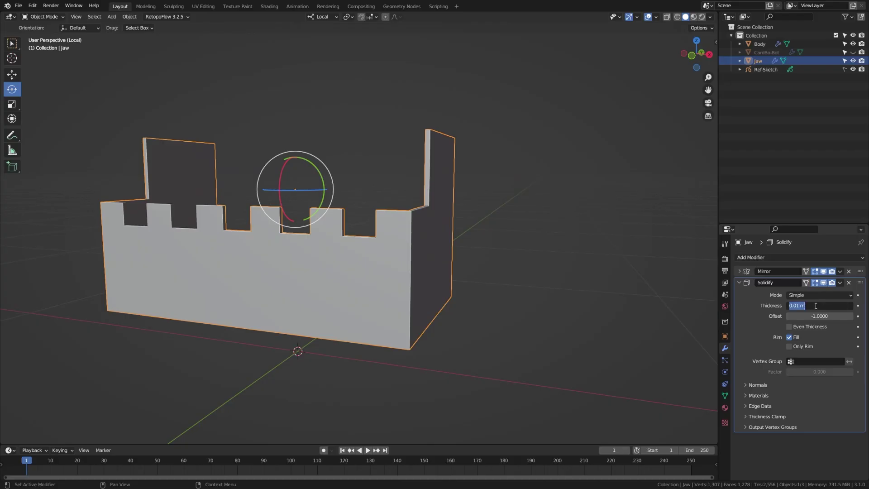
{"action": "type", "text": "0.1"}
{"action": "key", "text": "Return"}
{"action": "middle_click_drag", "start_coordinate": [448, 224], "coordinate": [441, 272]}
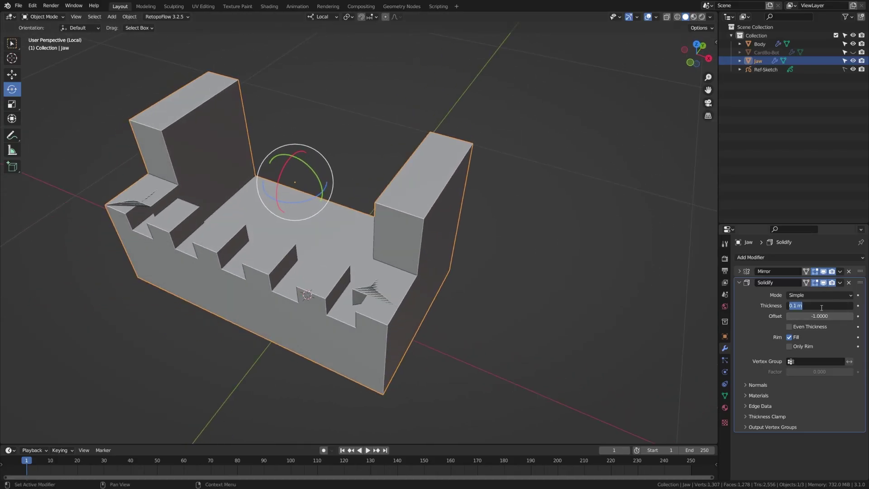
{"action": "key", "text": "Return"}
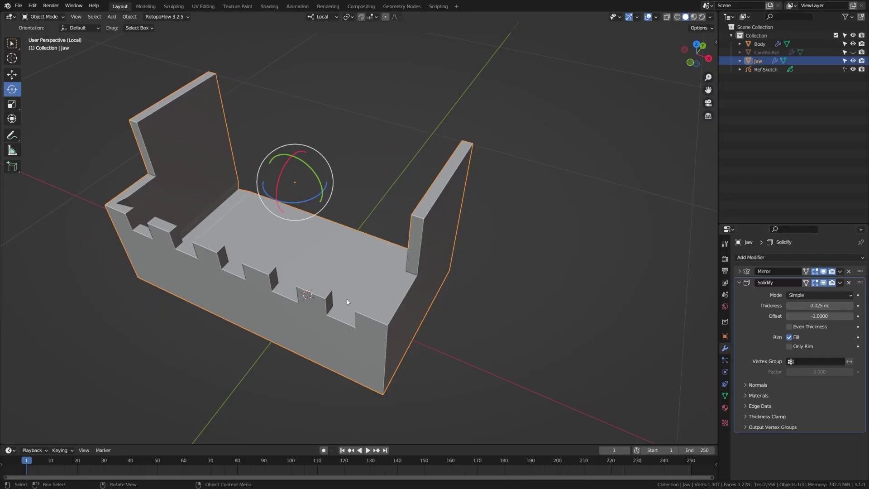
Step: Apply the Jaw's rotation and scale, then set its Solidify offset to 1 with Even Thickness enabled
{"action": "key", "text": "ctrl+a"}
{"action": "left_click", "coordinate": [372, 340]}
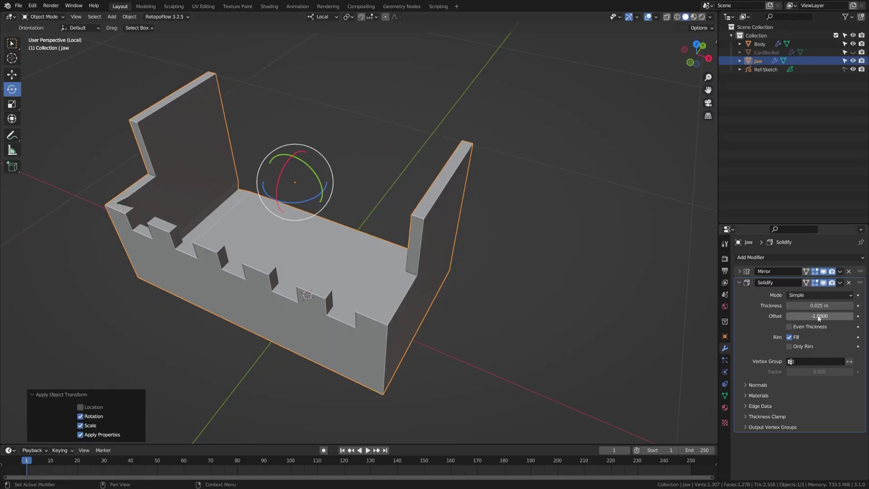
{"action": "left_click_drag", "start_coordinate": [818, 318], "coordinate": [856, 318]}
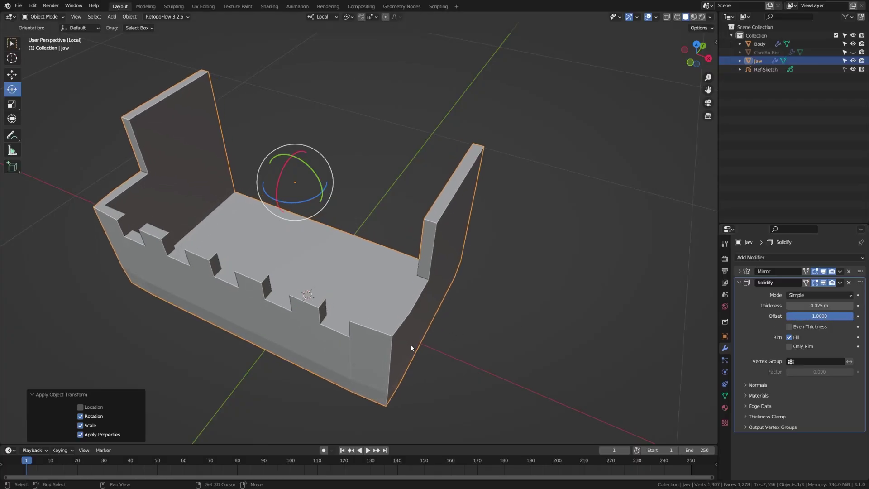
{"action": "middle_click_drag", "start_coordinate": [411, 345], "coordinate": [423, 308], "text": "shift"}
{"action": "left_click", "coordinate": [789, 327]}
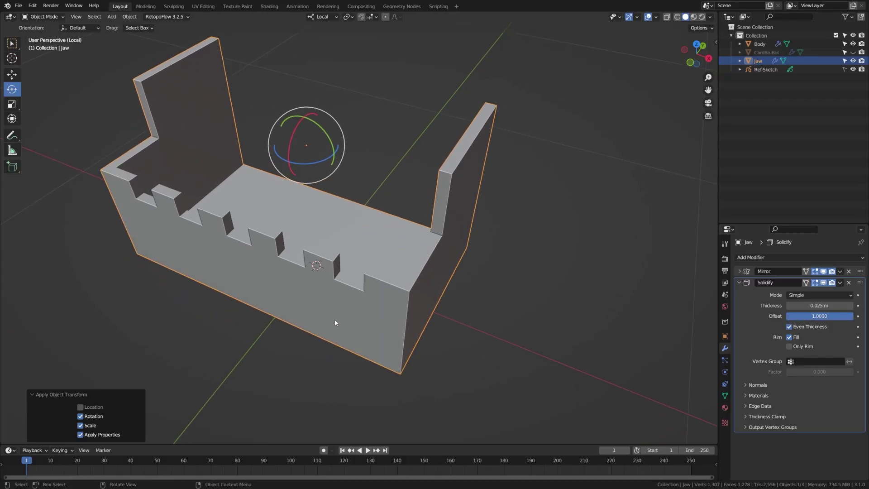
Step: Leave local view and add a Solidify modifier to the Body object
{"action": "middle_click_drag", "start_coordinate": [335, 322], "coordinate": [383, 302]}
{"action": "key", "text": "KP_Divide"}
{"action": "left_click", "coordinate": [349, 229]}
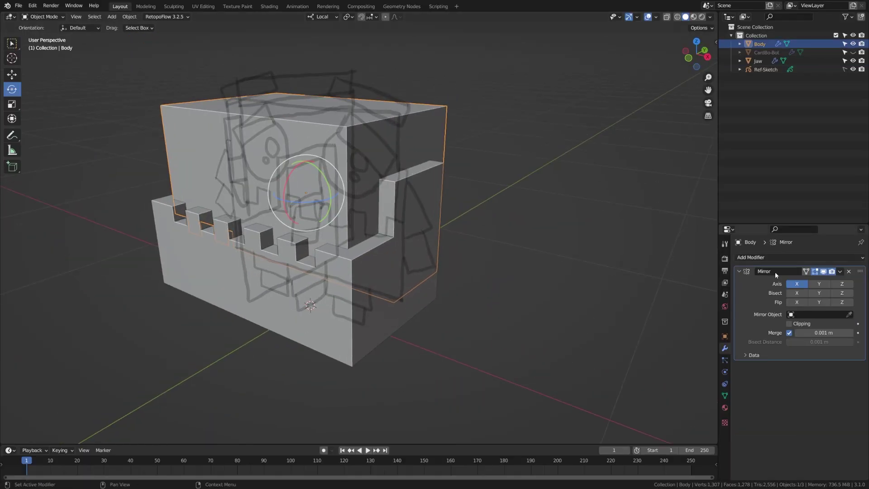
{"action": "left_click", "coordinate": [740, 272]}
{"action": "left_click", "coordinate": [751, 257]}
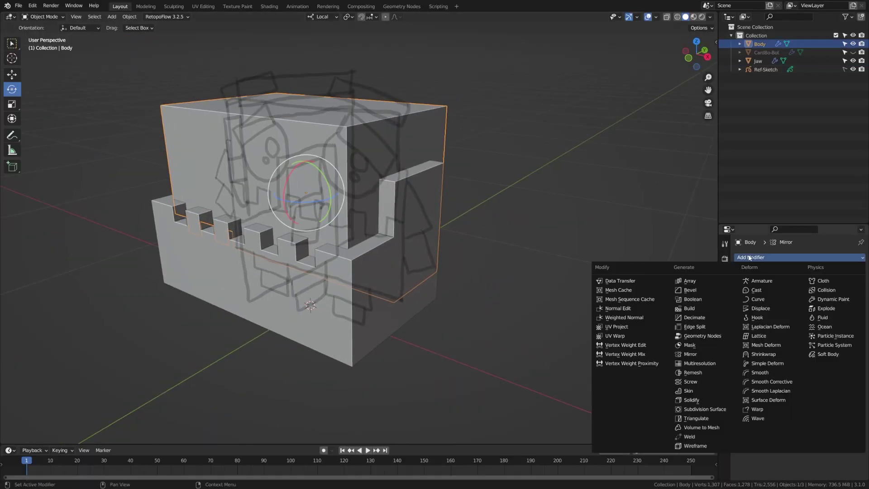
{"action": "left_click", "coordinate": [714, 400]}
Step: Set the Body's Solidify thickness to 0.05 m and enable Even Thickness
{"action": "left_click", "coordinate": [828, 306]}
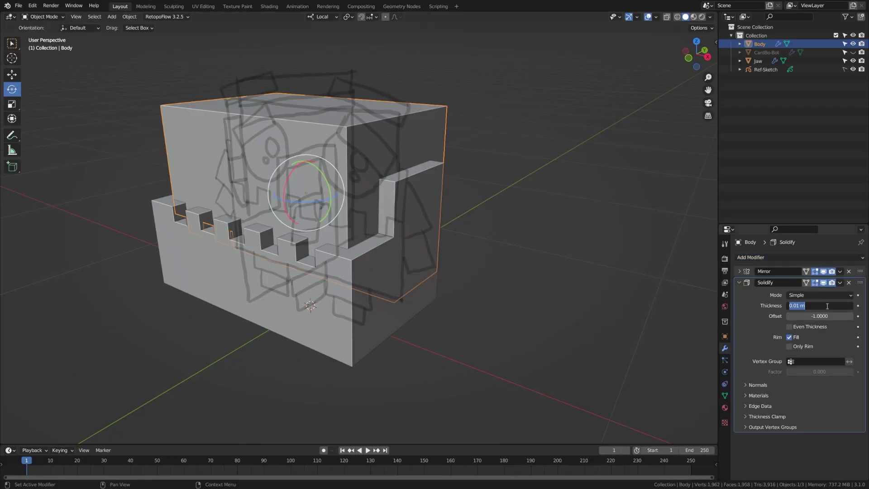
{"action": "type", "text": ".05"}
{"action": "key", "text": "Return"}
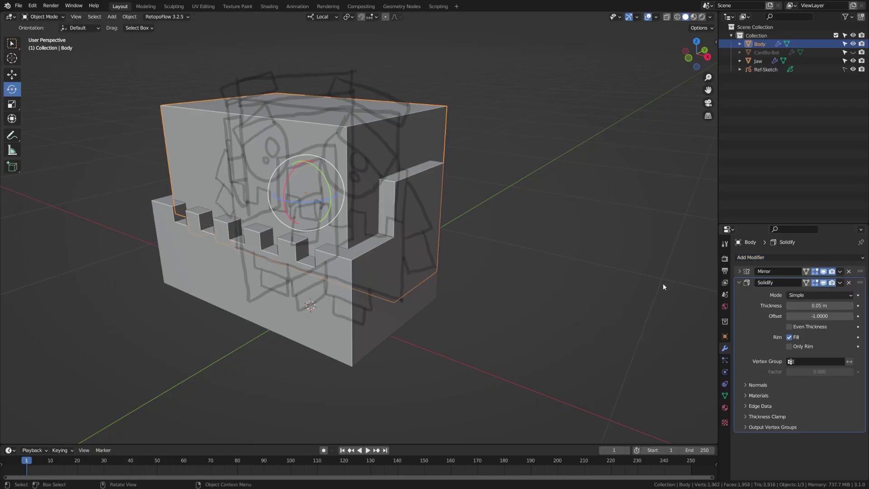
{"action": "key", "text": "alt+a"}
{"action": "mouse_move", "coordinate": [341, 246]}
{"action": "middle_mouse_down"}
{"action": "mouse_move", "coordinate": [306, 251]}
{"action": "mouse_move", "coordinate": [350, 253]}
{"action": "middle_mouse_up"}
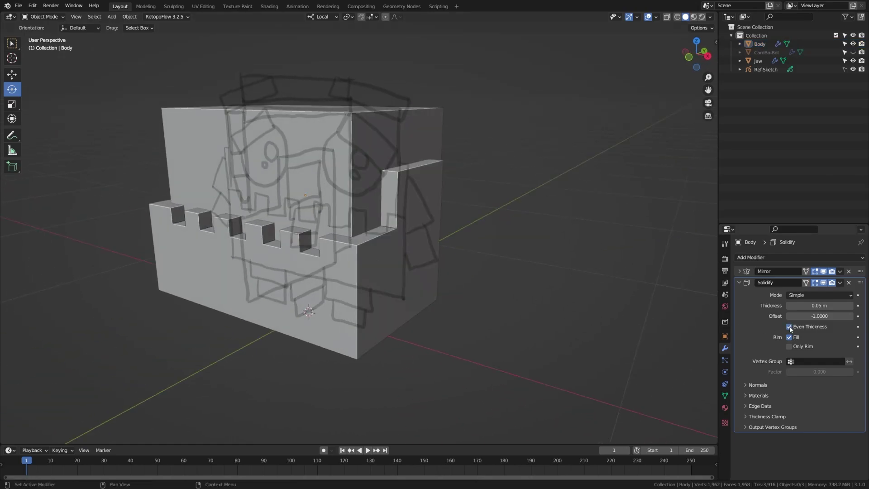
{"action": "left_click", "coordinate": [326, 246]}
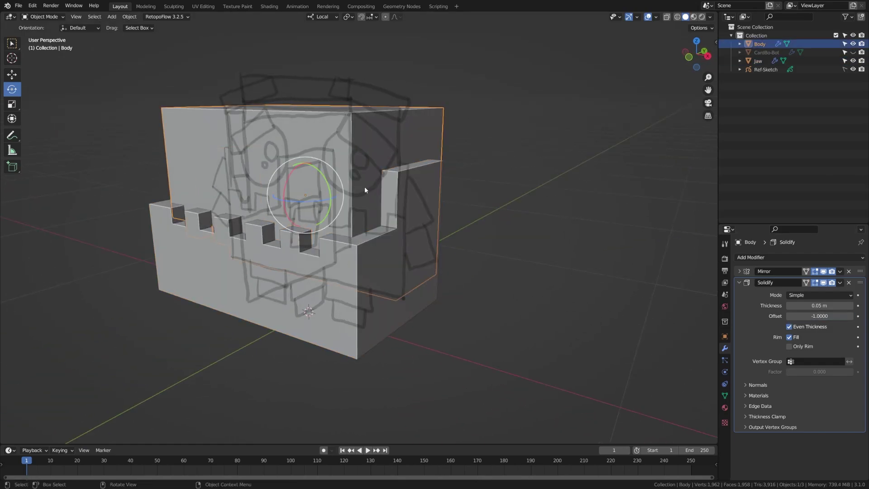
Step: Isolate the Jaw in local view and add a Bevel modifier after its Solidify modifier
{"action": "key", "text": "KP_Divide"}
{"action": "middle_click_drag", "start_coordinate": [415, 311], "coordinate": [382, 252]}
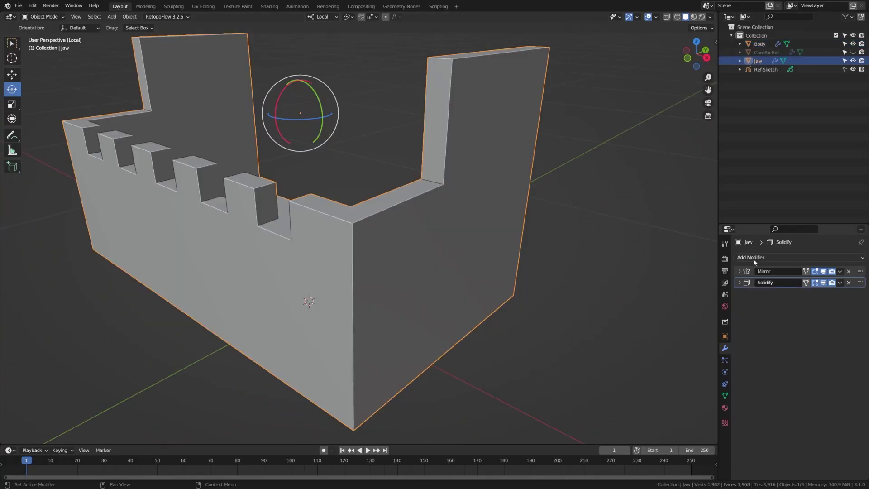
{"action": "left_click", "coordinate": [754, 257]}
{"action": "left_click", "coordinate": [699, 290]}
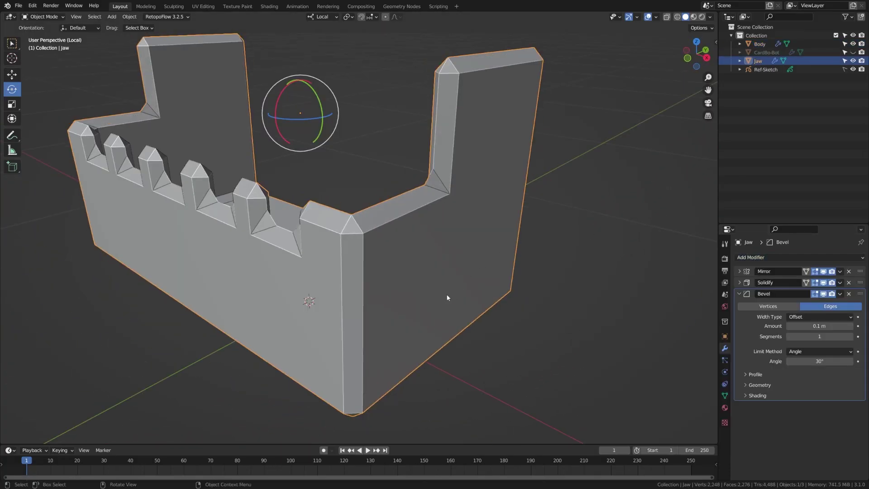
{"action": "middle_click_drag", "start_coordinate": [597, 336], "coordinate": [594, 316], "text": "shift"}
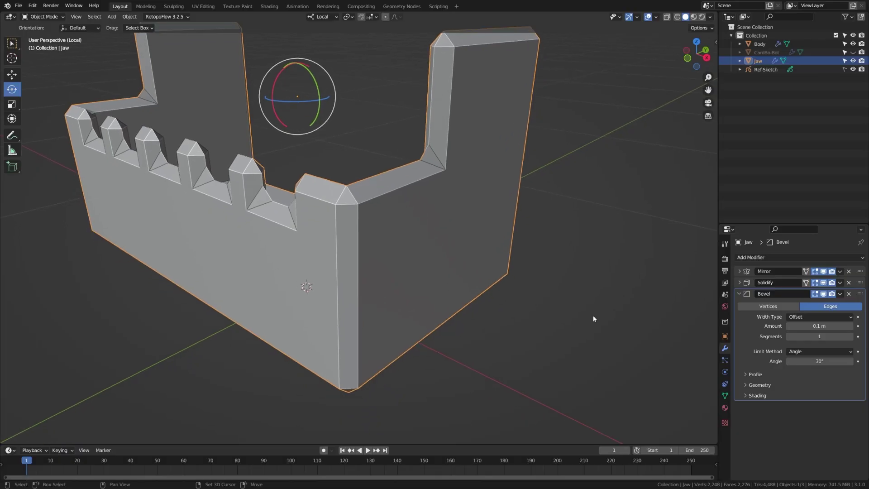
Step: Set the Jaw's Bevel to a 0.005 m amount and 2 segments, and smooth its shading with Harden Normals enabled
{"action": "left_click", "coordinate": [824, 325]}
{"action": "type", "text": ".005"}
{"action": "key", "text": "Return"}
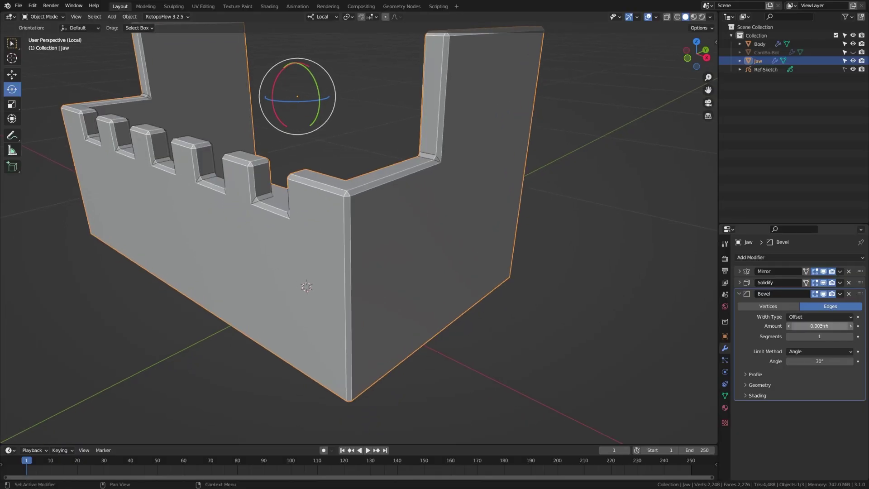
{"action": "left_click", "coordinate": [851, 336]}
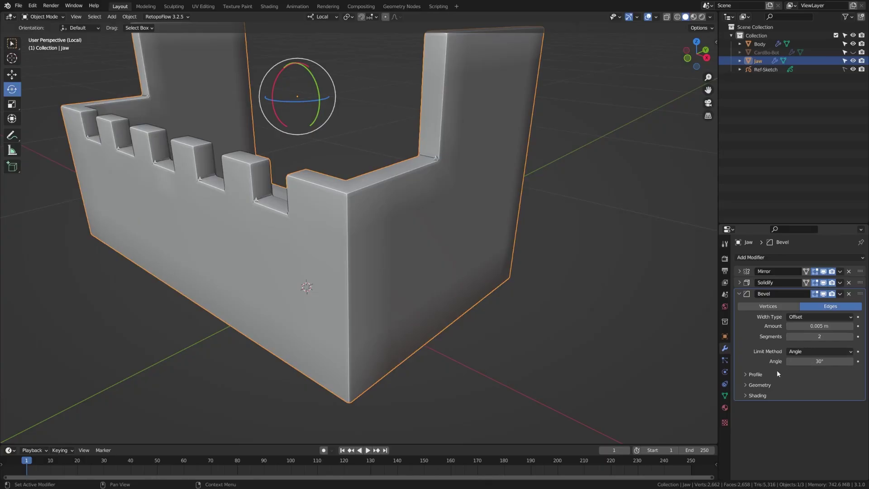
{"action": "left_click", "coordinate": [746, 396]}
{"action": "left_click", "coordinate": [790, 409]}
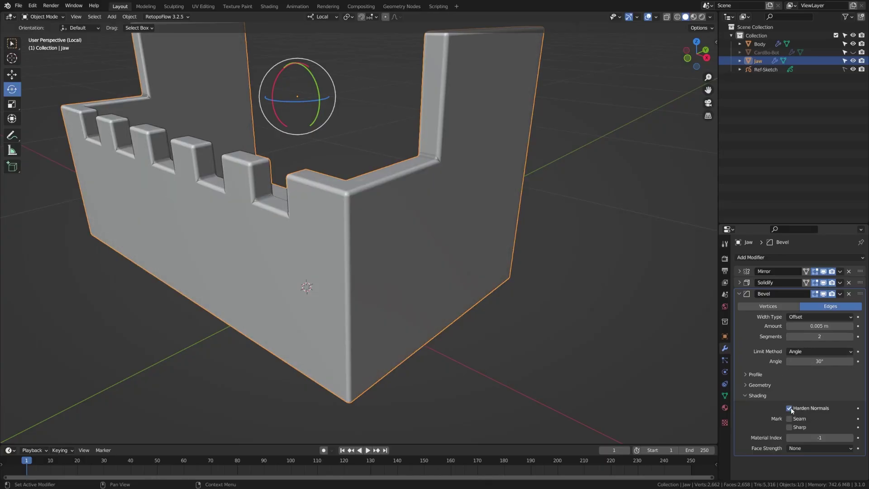
Step: Switch the Jaw mesh's Auto Smooth option off and back on to compare the shading
{"action": "left_click", "coordinate": [725, 395]}
{"action": "left_click", "coordinate": [789, 353]}
{"action": "left_click", "coordinate": [788, 353]}
{"action": "left_click", "coordinate": [740, 338]}
{"action": "left_click", "coordinate": [725, 348]}
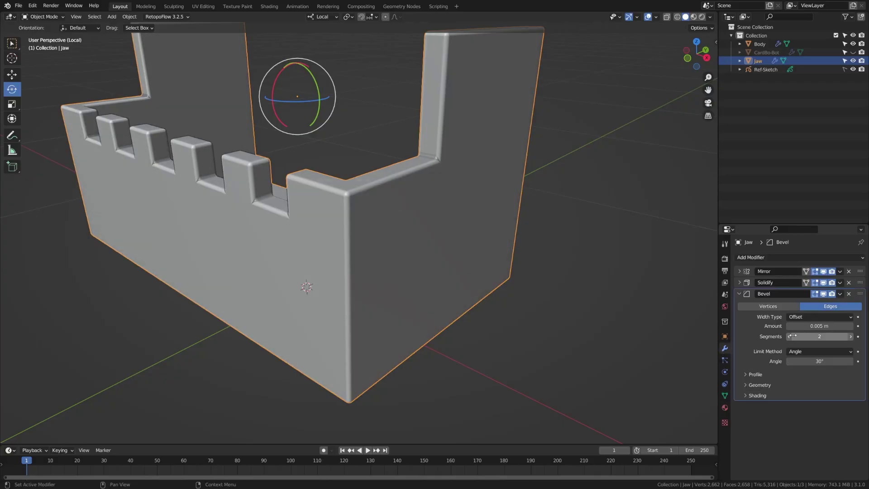
Step: Set the Jaw's Bevel to 2 segments with an Arc outer miter, then leave local view
{"action": "left_click", "coordinate": [852, 337]}
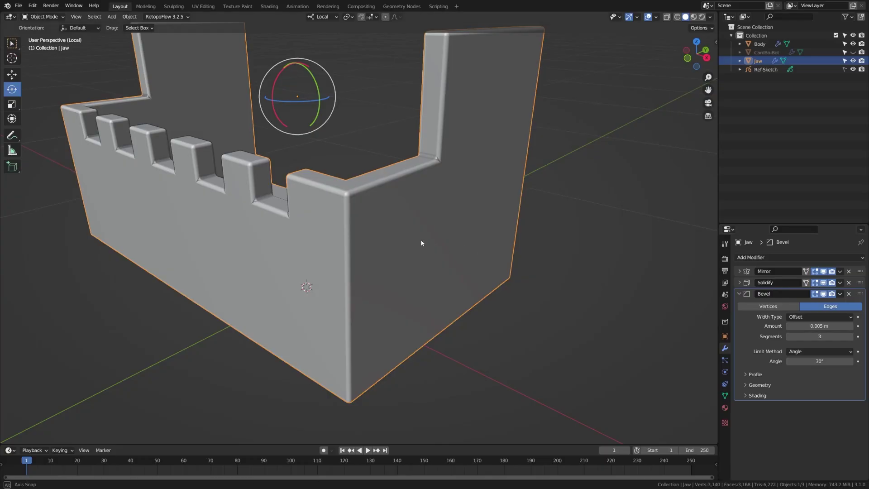
{"action": "mouse_move", "coordinate": [422, 240]}
{"action": "middle_mouse_down"}
{"action": "mouse_move", "coordinate": [448, 243]}
{"action": "mouse_move", "coordinate": [433, 244]}
{"action": "middle_mouse_up"}
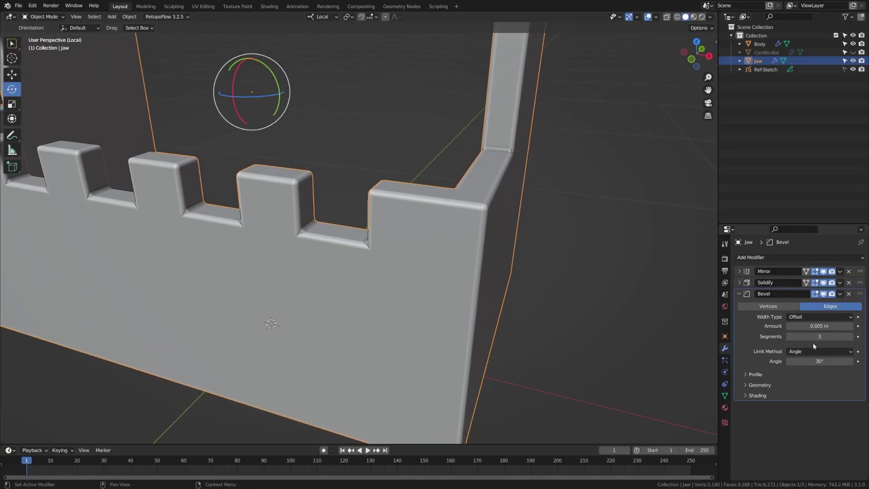
{"action": "left_click", "coordinate": [753, 385]}
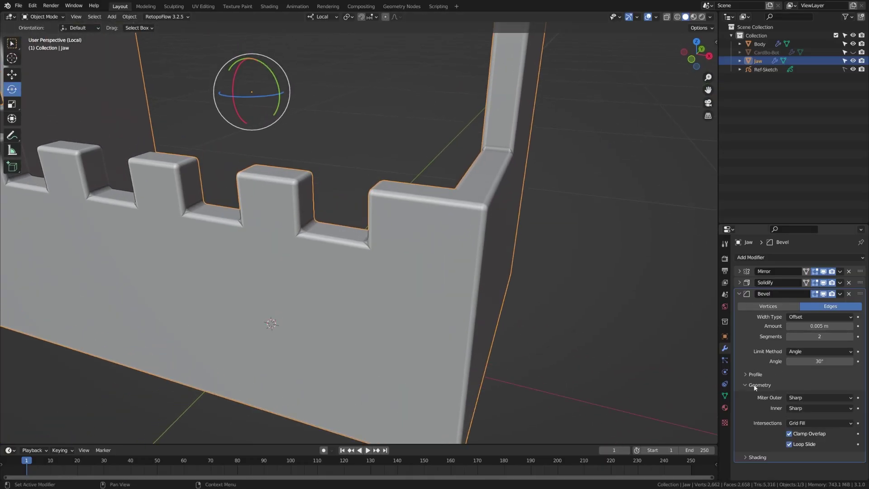
{"action": "left_click", "coordinate": [799, 398]}
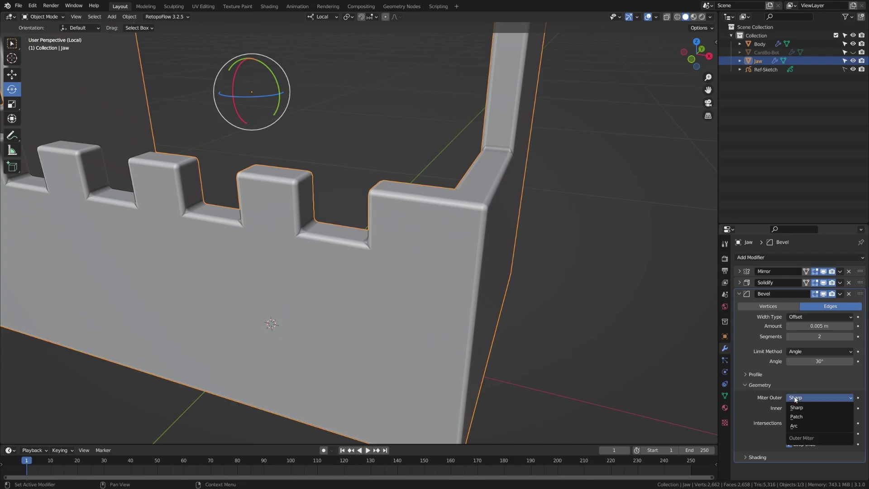
{"action": "left_click", "coordinate": [802, 426]}
{"action": "scroll", "coordinate": [350, 281], "scroll_direction": "up", "scroll_amount": 4}
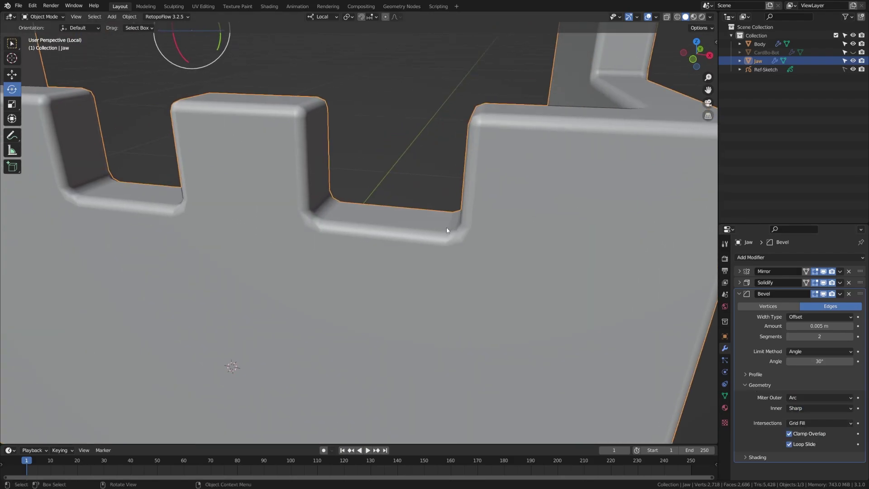
{"action": "key", "text": "slash"}
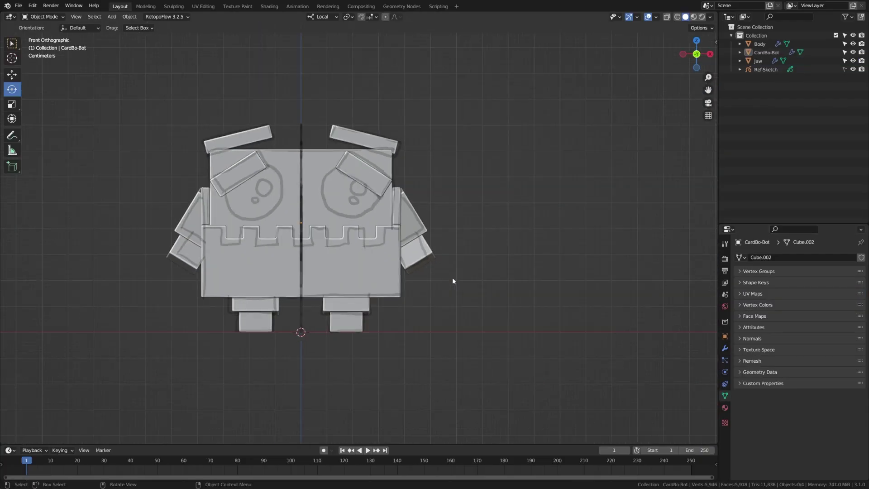
Step: Show the whole robot in the front view and split the viewport into two side-by-side areas
{"action": "middle_click_drag", "start_coordinate": [453, 277], "coordinate": [331, 287]}
{"action": "left_click", "coordinate": [331, 225]}
{"action": "middle_click_drag", "start_coordinate": [314, 254], "coordinate": [390, 258]}
{"action": "key", "text": "KP_1"}
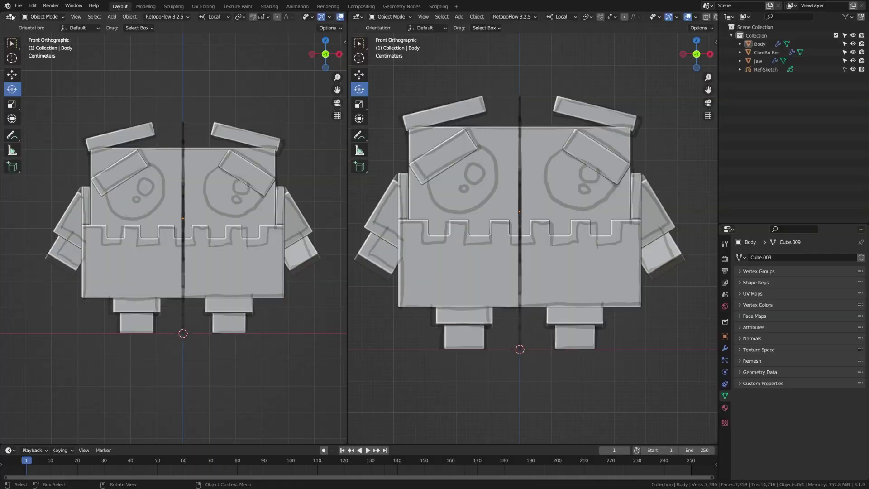
Step: Turn one of the two viewports into an Asset Browser showing the Crafty Assets library
{"action": "left_click", "coordinate": [10, 16]}
{"action": "left_click", "coordinate": [276, 77]}
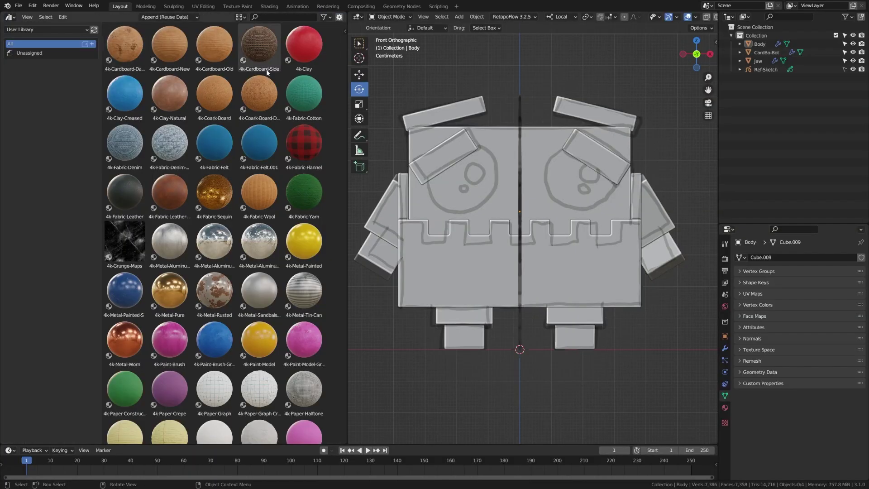
{"action": "left_click", "coordinate": [34, 29]}
{"action": "left_click", "coordinate": [32, 61]}
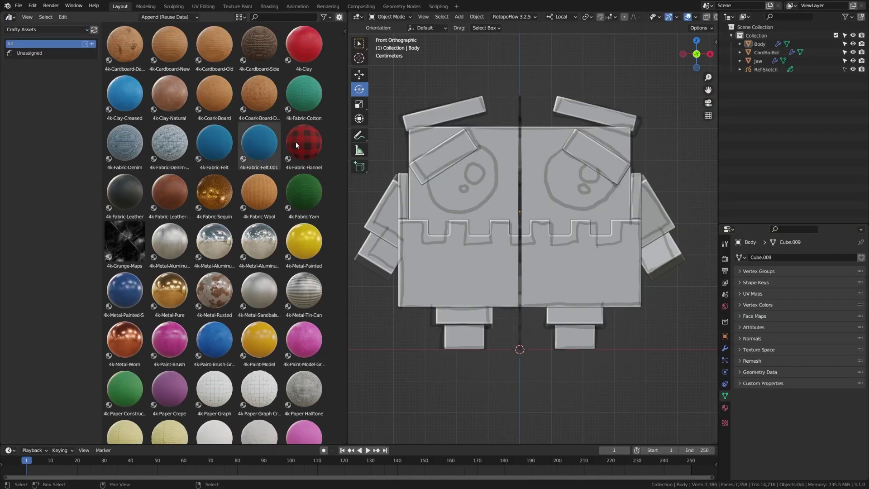
Step: Place the Model-Googly-Eye asset on the Body over the sketched eye on the positive X side and resize it
{"action": "scroll", "coordinate": [247, 193], "scroll_direction": "down", "scroll_amount": 12}
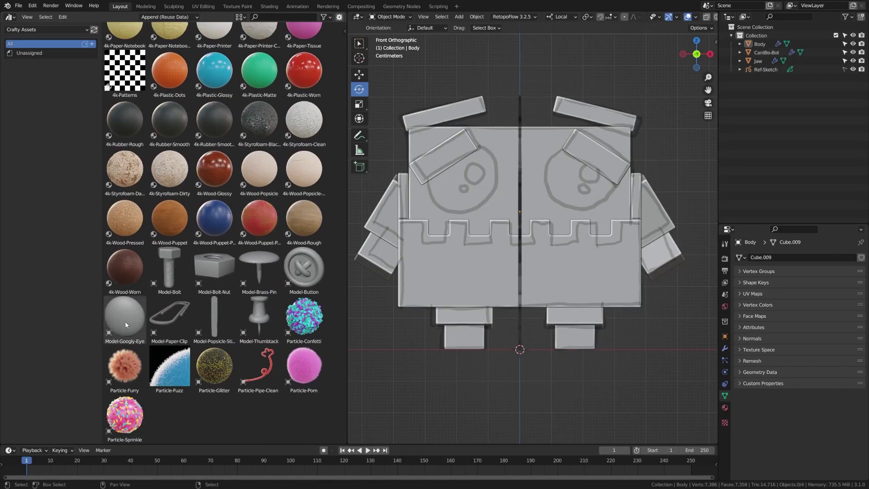
{"action": "left_click_drag", "start_coordinate": [126, 324], "coordinate": [544, 181]}
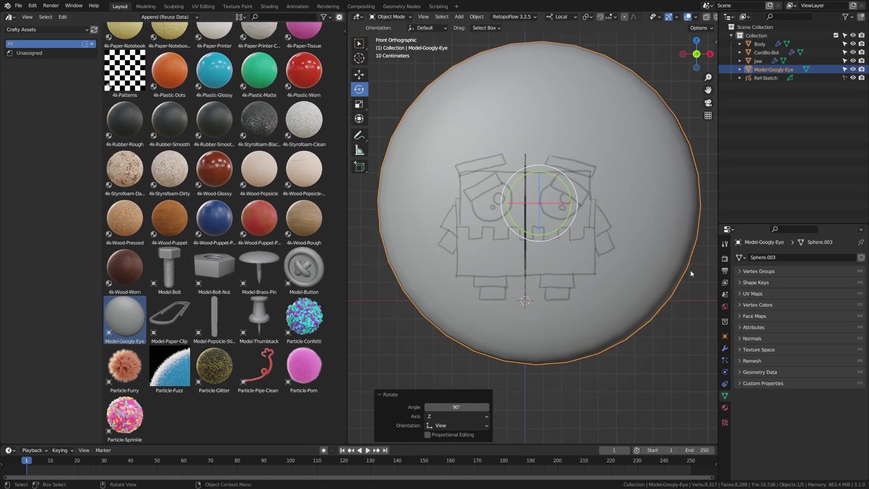
{"action": "key", "text": "s"}
{"action": "left_click", "coordinate": [567, 216]}
Step: Scale the googly eye by about 0.711 and move it over the sketched eye on the positive X side
{"action": "scroll", "coordinate": [597, 249], "scroll_direction": "up", "scroll_amount": 5}
{"action": "scroll", "coordinate": [543, 278], "scroll_direction": "up", "scroll_amount": 1}
{"action": "middle_click_drag", "start_coordinate": [543, 279], "coordinate": [438, 345], "text": "shift"}
{"action": "key", "text": "s"}
{"action": "left_click", "coordinate": [502, 243]}
{"action": "key", "text": "g"}
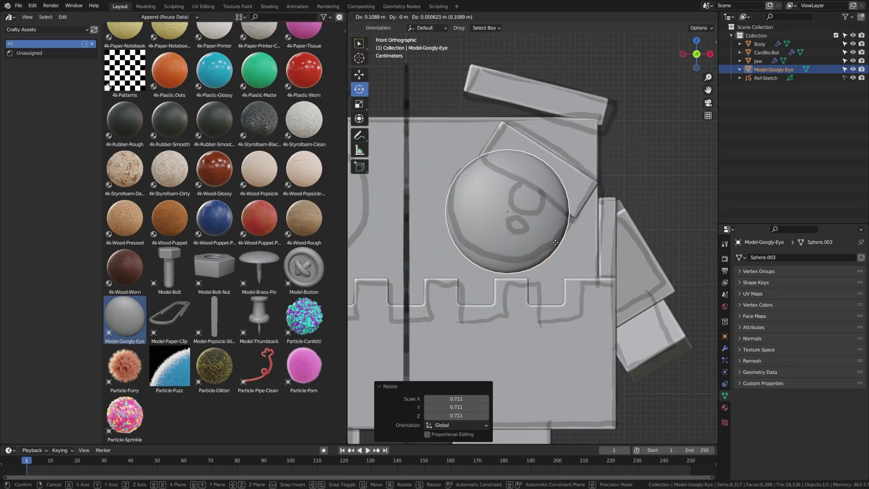
{"action": "key", "text": "z"}
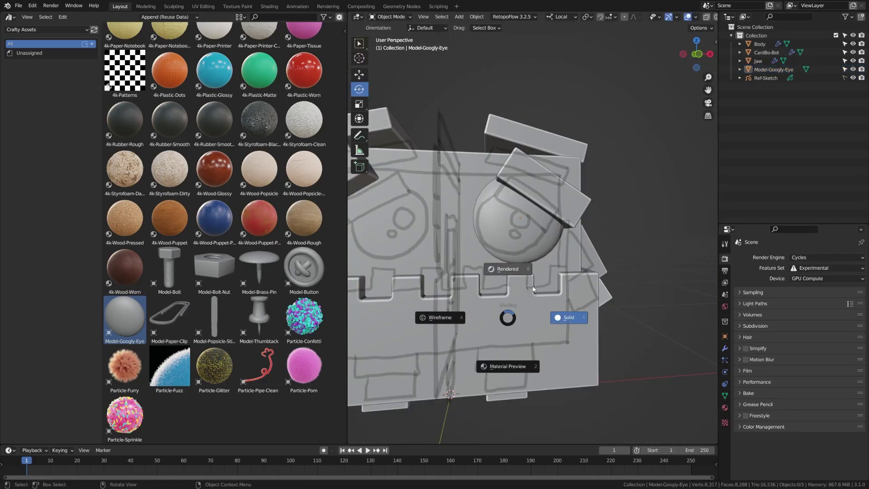
{"action": "left_click", "coordinate": [521, 266]}
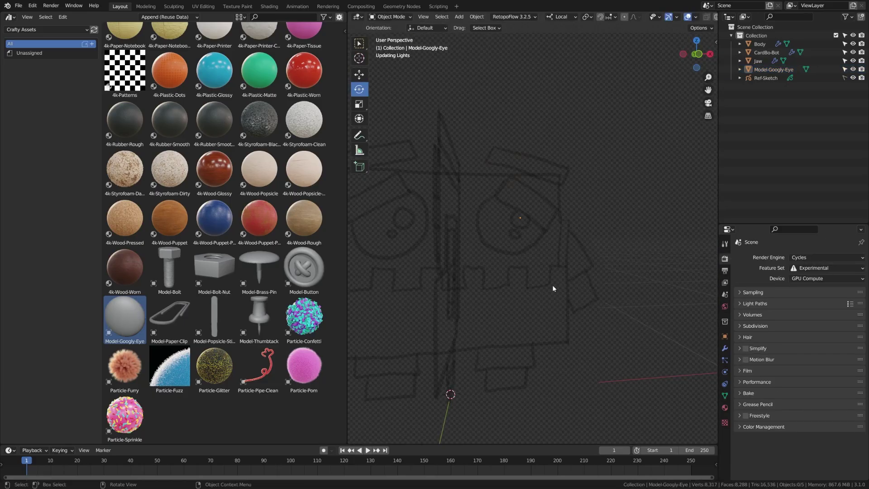
Step: Hide the googly eye's outer shell in Edit Mode from the front view
{"action": "key", "text": "KP_1"}
{"action": "key", "text": "Tab"}
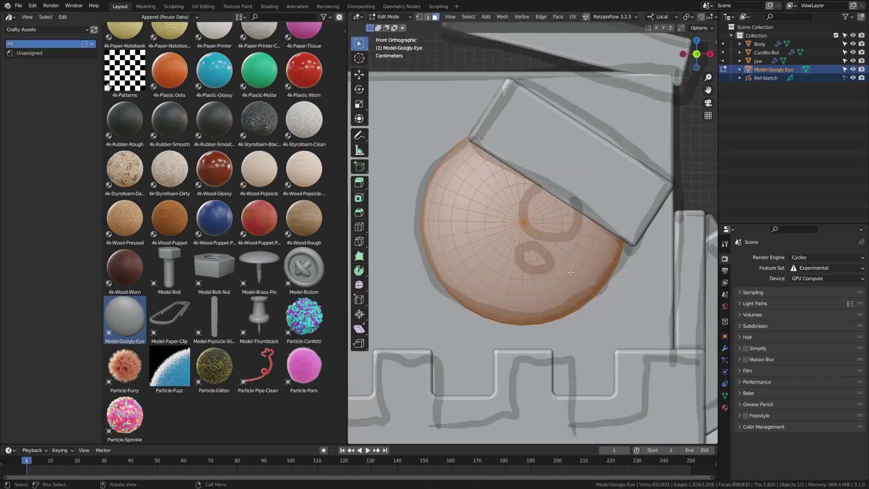
{"action": "key", "text": "alt+a"}
{"action": "key", "text": "l"}
{"action": "key", "text": "h"}
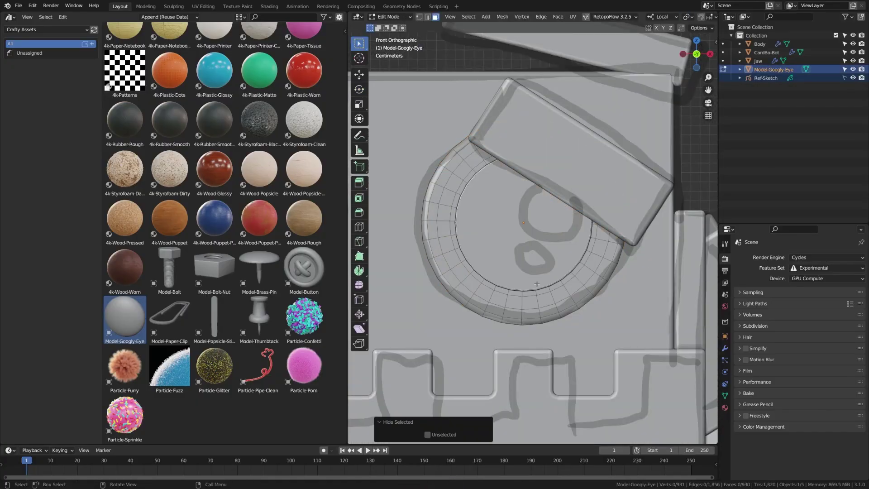
Step: Duplicate the eye's inner disc, shrink it to a small circle and place it over the larger sketched highlight
{"action": "key", "text": "l"}
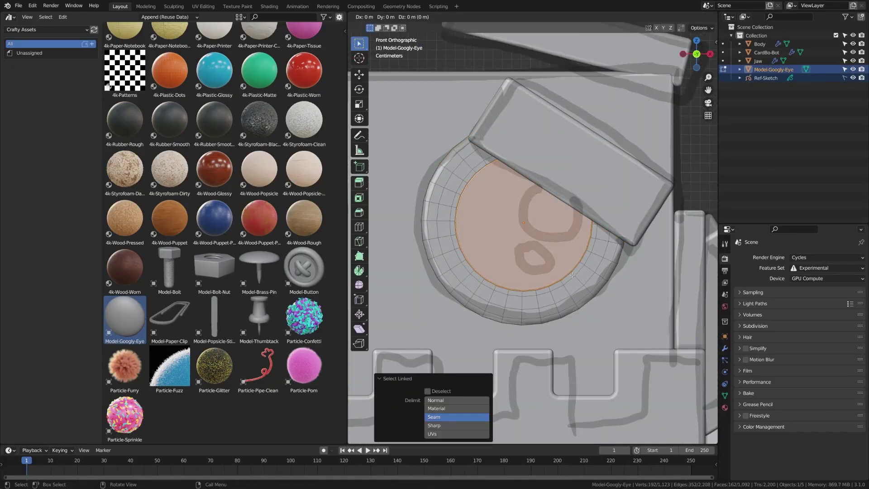
{"action": "key", "text": "shift+d"}
{"action": "right_click", "coordinate": [572, 275]}
{"action": "key", "text": "s"}
{"action": "left_click", "coordinate": [549, 254]}
{"action": "key", "text": "shift+z"}
{"action": "key", "text": "g"}
{"action": "left_click", "coordinate": [549, 223]}
{"action": "scroll", "coordinate": [548, 223], "scroll_direction": "up", "scroll_amount": 4}
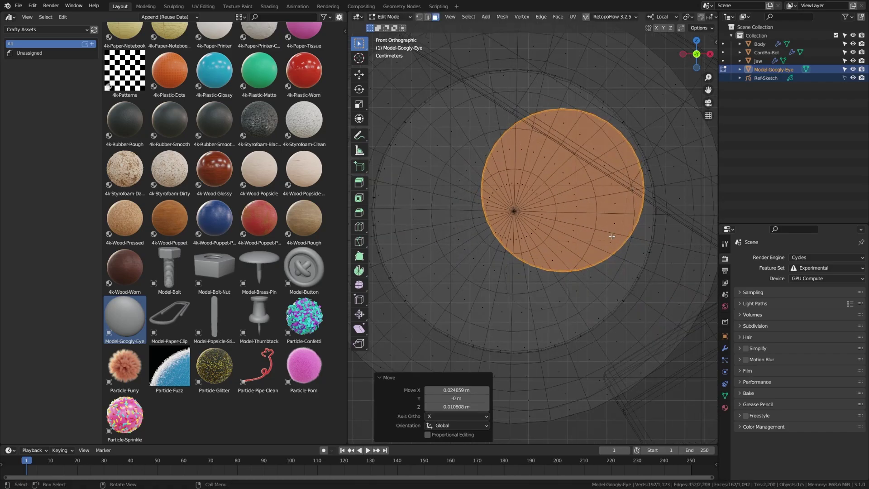
{"action": "key", "text": "s"}
{"action": "left_click", "coordinate": [609, 230]}
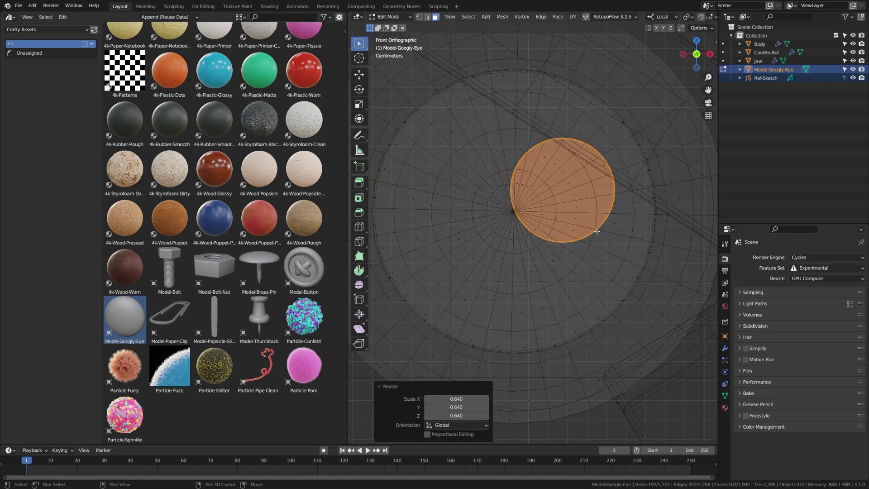
Step: Move the highlight disc about 0.004 m forward along the local Y axis so it sits in front of the pupil
{"action": "key", "text": "KP_3"}
{"action": "key", "text": "g"}
{"action": "key", "text": "y"}
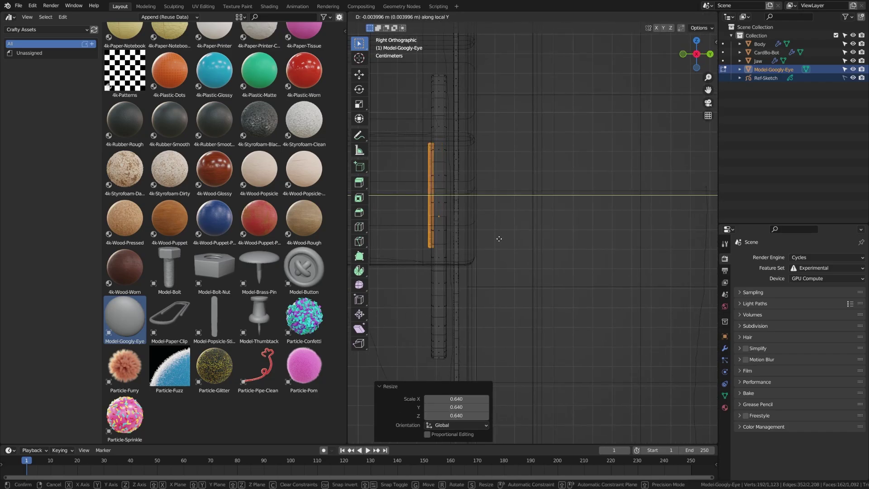
{"action": "left_click", "coordinate": [498, 238]}
Step: Duplicate the highlight disc, scale the copy down and place it over the smaller sketched highlight below
{"action": "key", "text": "KP_1"}
{"action": "key", "text": "shift+d"}
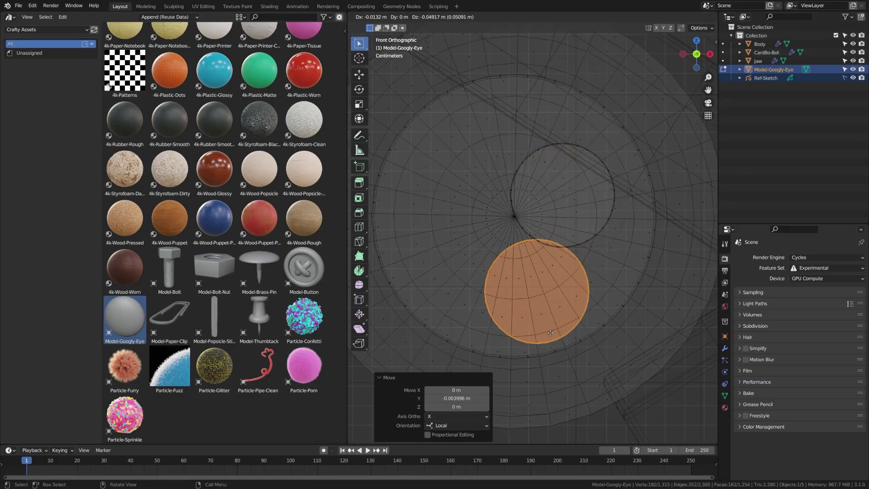
{"action": "left_click", "coordinate": [550, 333]}
{"action": "key", "text": "s"}
{"action": "left_click", "coordinate": [585, 316]}
{"action": "key", "text": "g"}
{"action": "left_click", "coordinate": [575, 315]}
{"action": "key", "text": "KP_3"}
{"action": "middle_click_drag", "start_coordinate": [422, 287], "coordinate": [453, 284], "text": "shift"}
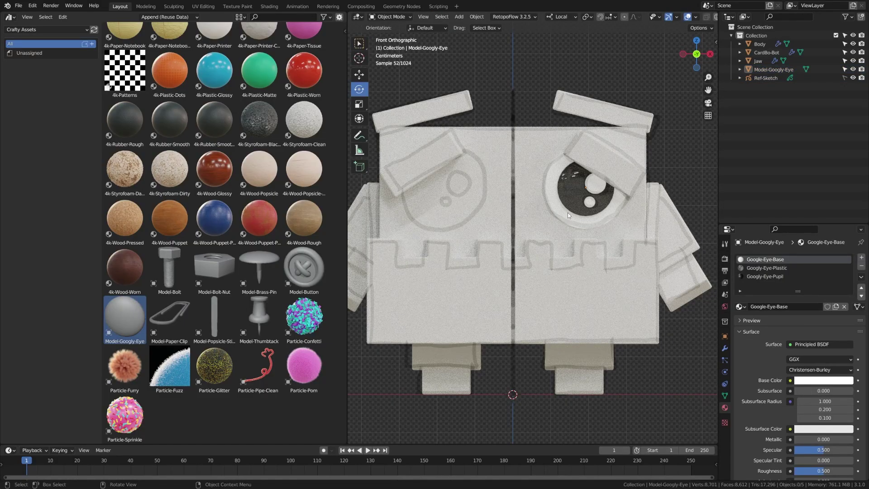
Step: Switch the viewport from rendered back to solid shading and save the file
{"action": "scroll", "coordinate": [572, 208], "scroll_direction": "up", "scroll_amount": 1}
{"action": "key", "text": "z"}
{"action": "key", "text": "6"}
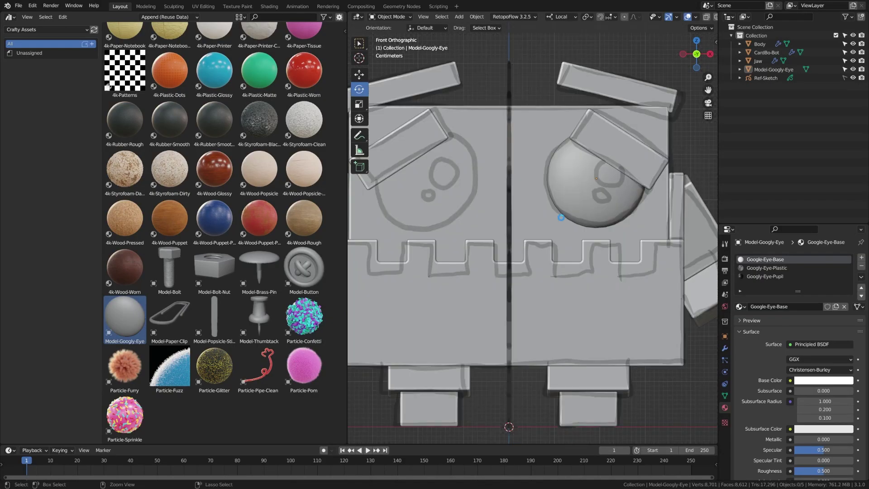
{"action": "key", "text": "ctrl+s"}
Step: Duplicate the googly eye along global X by about -0.38 m onto the opposite sketched eye, then clear the selection
{"action": "middle_click_drag", "start_coordinate": [561, 212], "coordinate": [569, 246], "text": "shift"}
{"action": "scroll", "coordinate": [571, 260], "scroll_direction": "down", "scroll_amount": 1}
{"action": "key", "text": "shift+d"}
{"action": "key", "text": "x"}
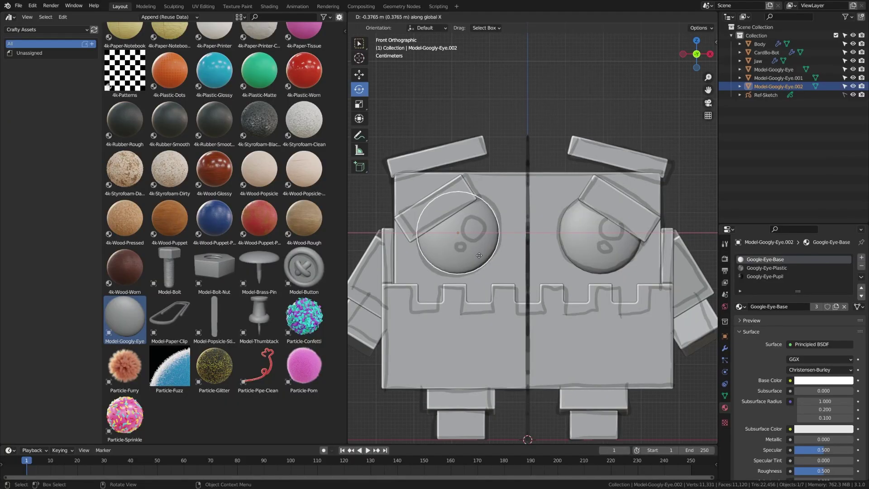
{"action": "left_click", "coordinate": [479, 256]}
{"action": "key", "text": "alt+a"}
{"action": "scroll", "coordinate": [487, 288], "scroll_direction": "down", "scroll_amount": 2}
{"action": "left_click", "coordinate": [399, 312]}
{"action": "key", "text": "Tab"}
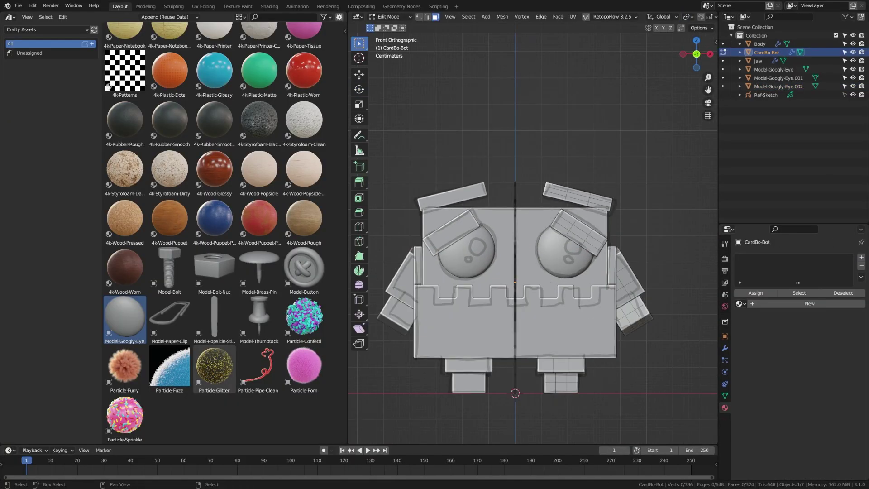
{"action": "scroll", "coordinate": [557, 211], "scroll_direction": "down", "scroll_amount": 2}
{"action": "scroll", "coordinate": [543, 245], "scroll_direction": "up", "scroll_amount": 1}
{"action": "key", "text": "ctrl+Tab"}
{"action": "mouse_move", "coordinate": [529, 286]}
{"action": "middle_mouse_down", "text": "shift"}
{"action": "mouse_move", "coordinate": [555, 267]}
{"action": "mouse_move", "coordinate": [537, 291]}
{"action": "middle_mouse_up", "text": "shift"}
{"action": "left_click", "coordinate": [531, 269]}
{"action": "key", "text": "alt+a"}
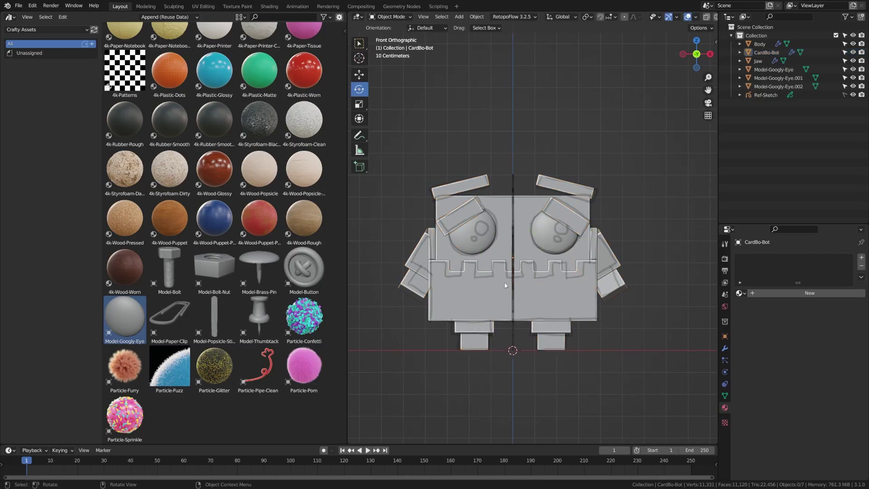
Step: Select all robot parts and convert them to meshes, applying their modifiers
{"action": "key", "text": "a"}
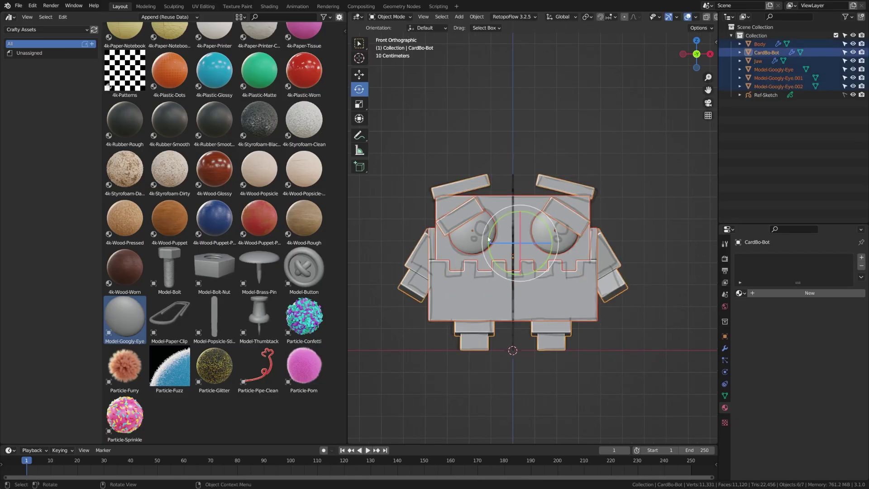
{"action": "key", "text": "F3"}
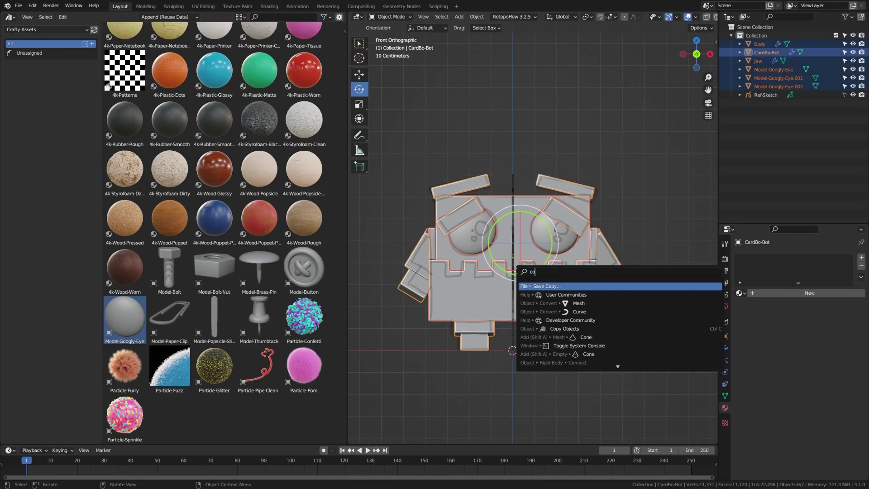
{"action": "type", "text": "conver"}
{"action": "key", "text": "Return"}
{"action": "key", "text": "alt+a"}
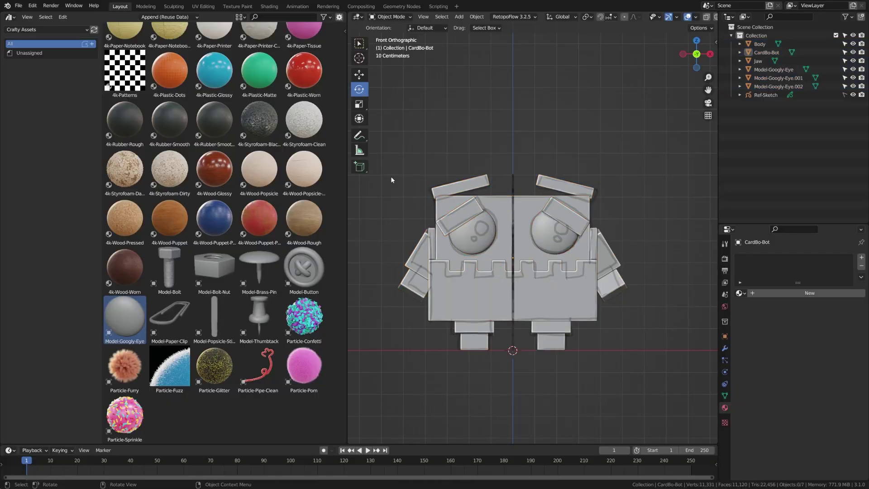
Step: Save the project as the incremented version CardBoBot.001.blend
{"action": "left_click", "coordinate": [18, 6]}
{"action": "left_click", "coordinate": [51, 70]}
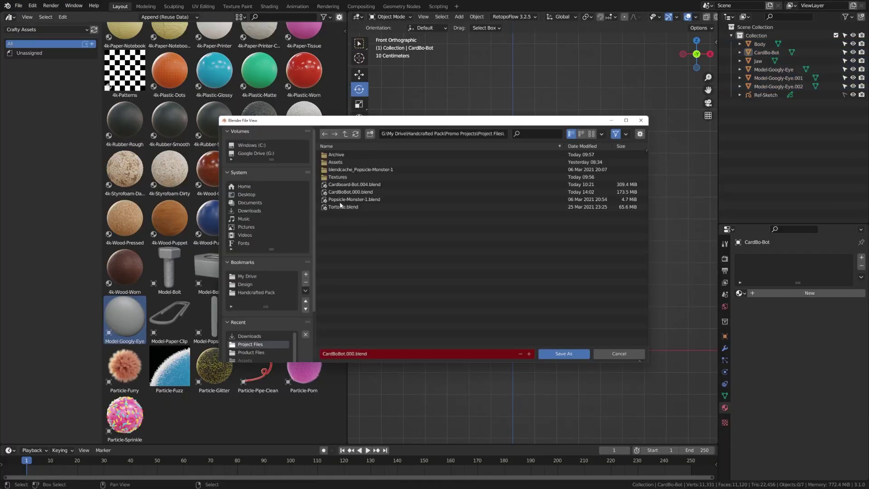
{"action": "left_click", "coordinate": [534, 360]}
{"action": "left_click", "coordinate": [571, 360]}
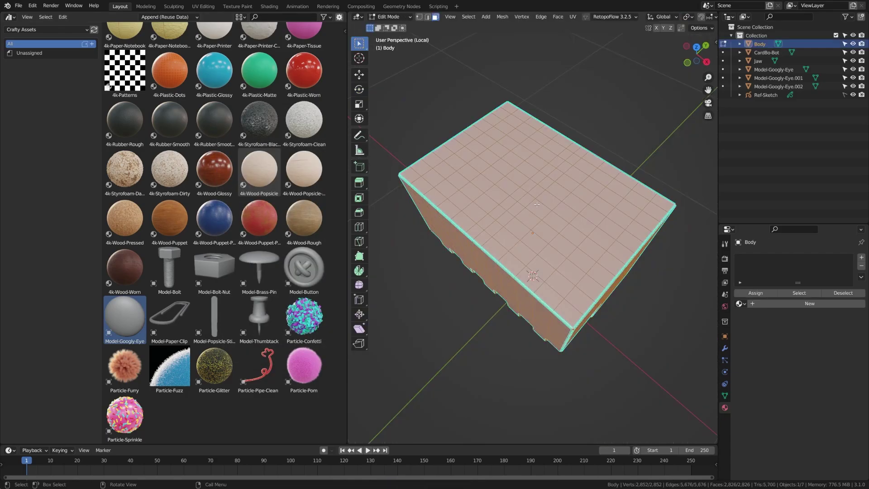
Step: Dissolve selected edges on the Body mesh, working from the top view in Edit Mode
{"action": "key", "text": "alt+a"}
{"action": "middle_click_drag", "start_coordinate": [507, 226], "coordinate": [536, 205]}
{"action": "key", "text": "KP_7"}
{"action": "scroll", "coordinate": [536, 205], "scroll_direction": "up", "scroll_amount": 2}
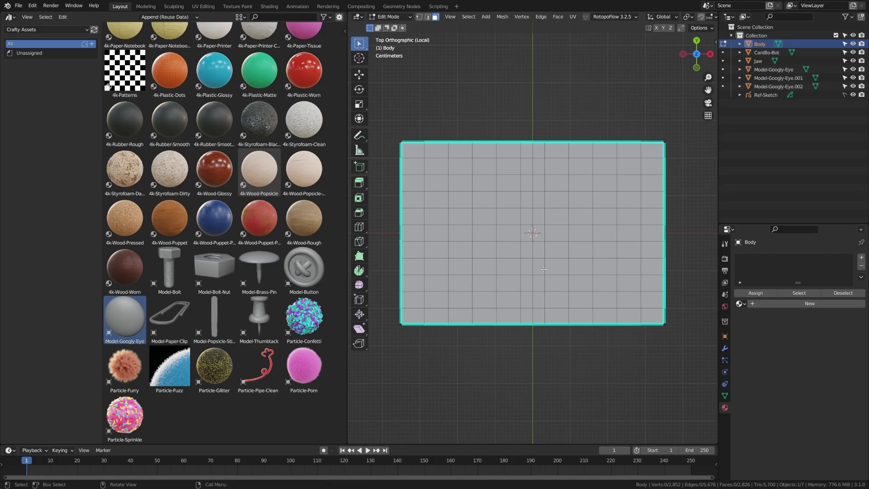
{"action": "key", "text": "2"}
{"action": "left_click", "coordinate": [533, 275], "text": "alt"}
{"action": "key", "text": "x"}
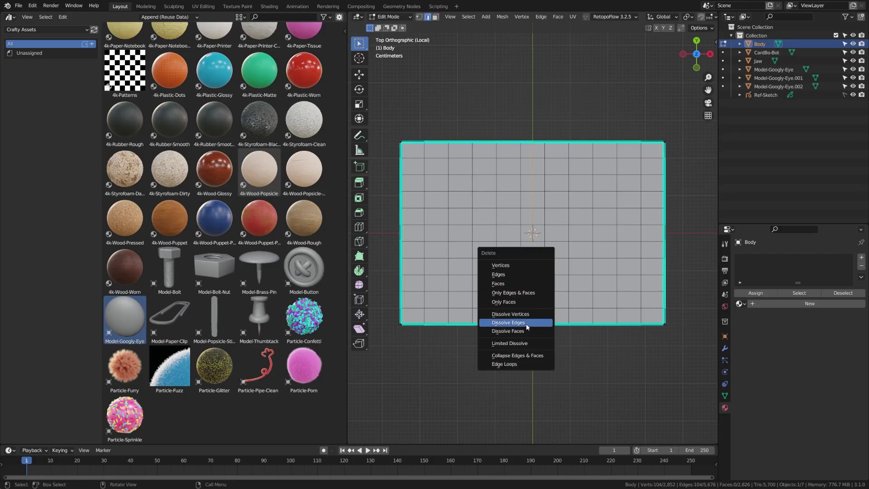
{"action": "left_click", "coordinate": [508, 323]}
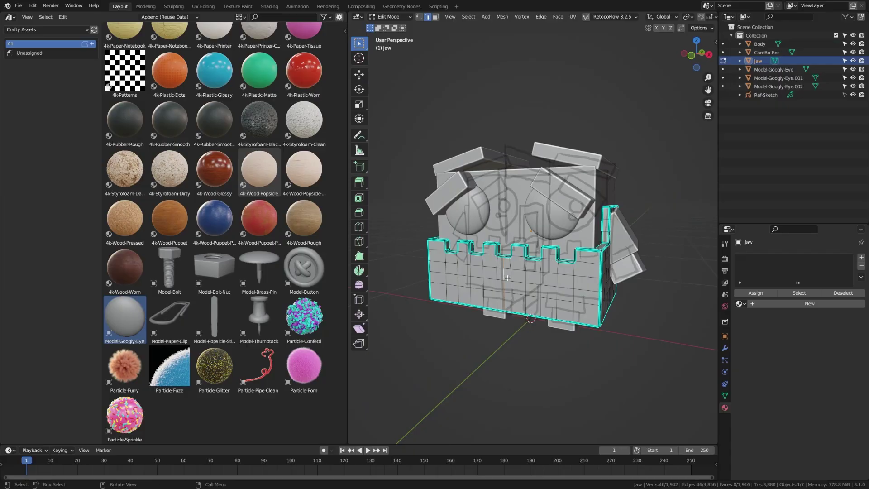
{"action": "key", "text": "x"}
{"action": "left_click", "coordinate": [508, 278]}
{"action": "key", "text": "KP_7"}
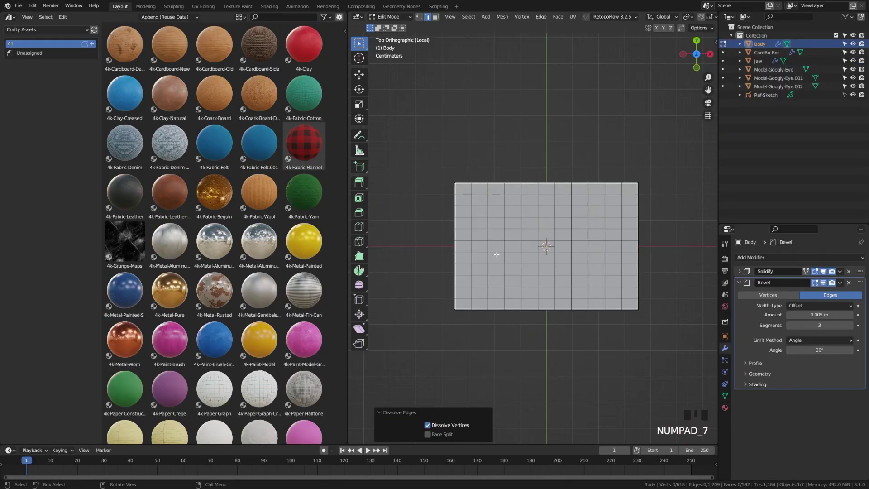
Step: Extrude the Body's top faces, except the outermost ring, about 0.24 m down into the box and save the file
{"action": "scroll", "coordinate": [496, 255], "scroll_direction": "up", "scroll_amount": 3}
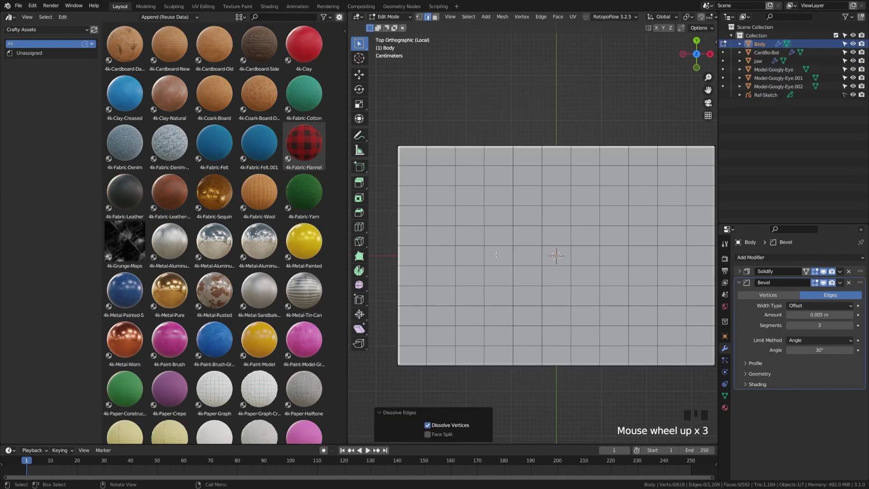
{"action": "key", "text": "3"}
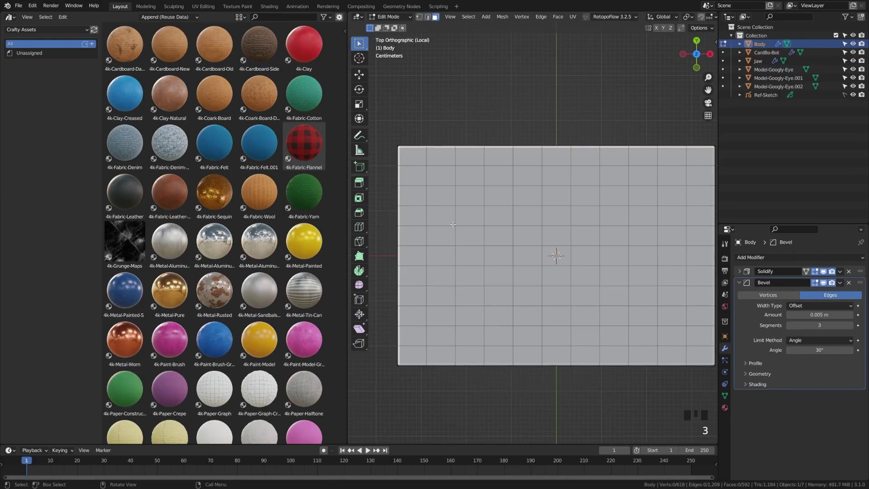
{"action": "key", "text": "c"}
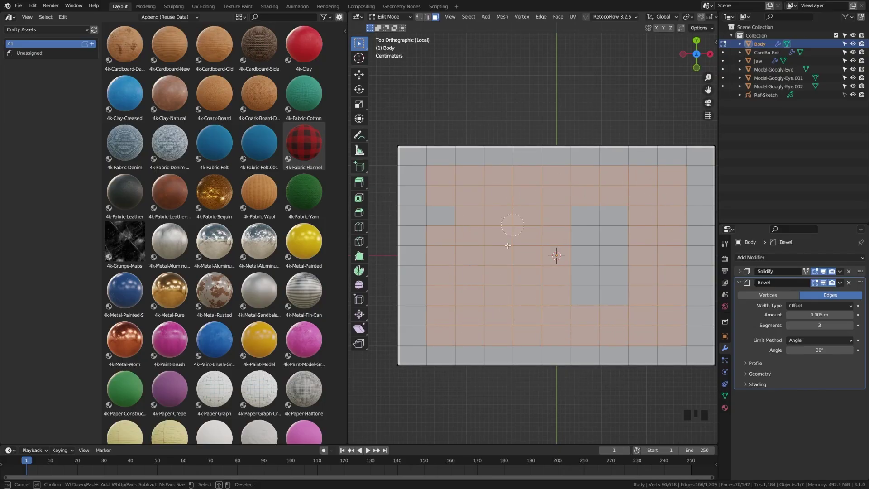
{"action": "right_click", "coordinate": [489, 234]}
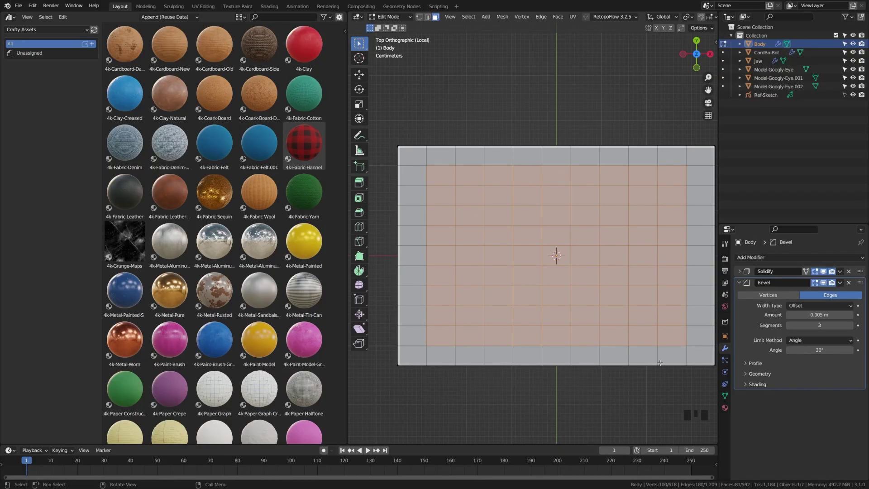
{"action": "middle_click_drag", "start_coordinate": [661, 363], "coordinate": [589, 308]}
{"action": "key", "text": "e"}
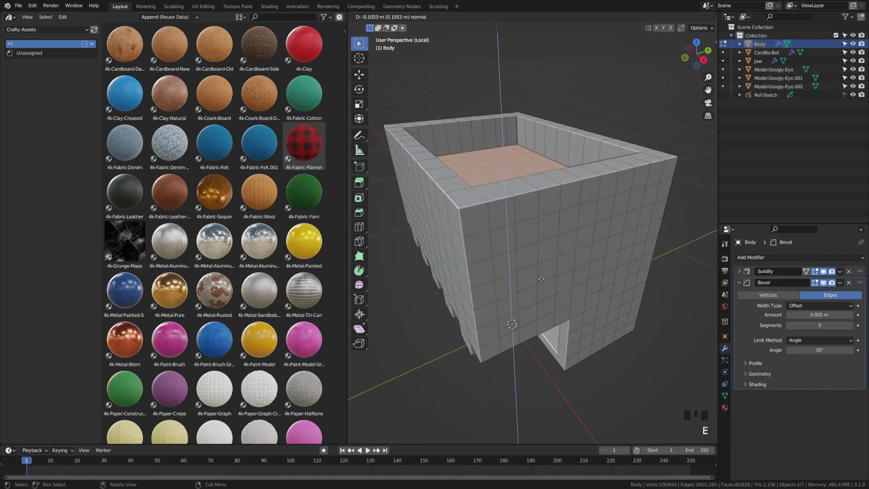
{"action": "left_click", "coordinate": [542, 318]}
{"action": "key", "text": "shift+z"}
{"action": "middle_click_drag", "start_coordinate": [545, 319], "coordinate": [539, 299]}
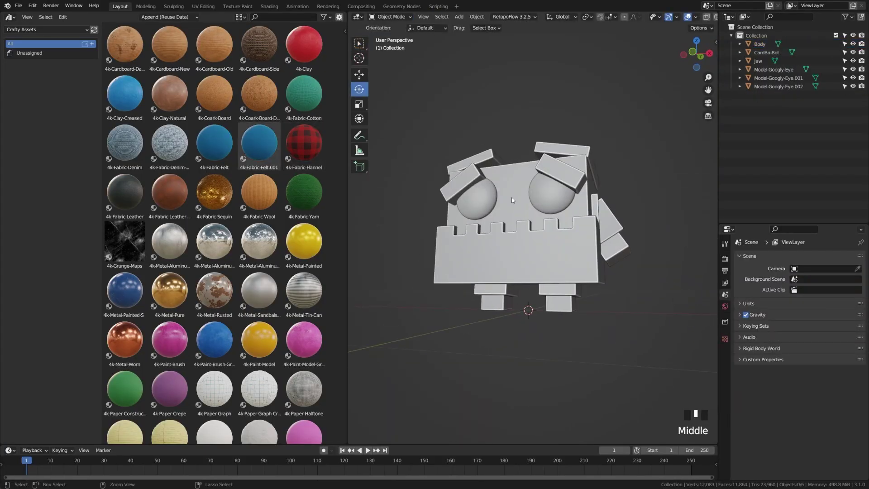
{"action": "key", "text": "ctrl+s"}
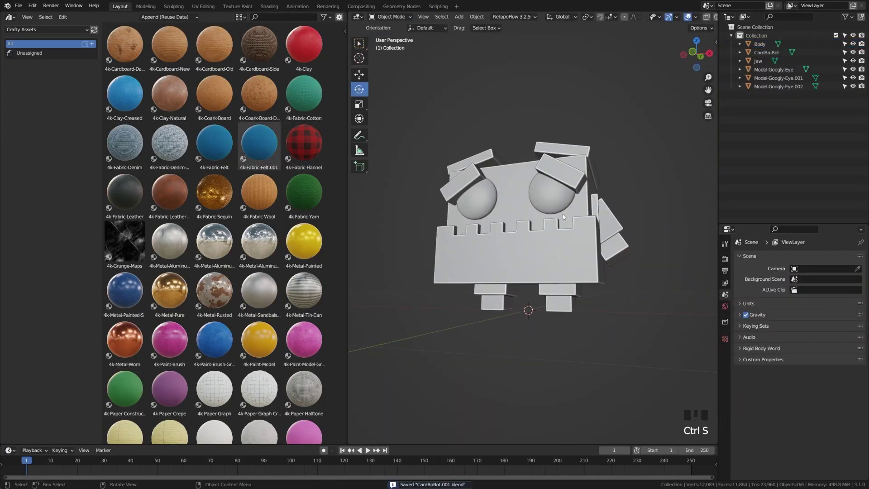
Step: Join all robot parts and googly eyes into the single CardBo-Bot object
{"action": "key", "text": "KP_1"}
{"action": "key", "text": "a"}
{"action": "left_click", "coordinate": [577, 196], "text": "shift"}
{"action": "key", "text": "ctrl+j"}
{"action": "key", "text": "a"}
{"action": "key", "text": "a"}
Step: Nudge edge loops on the Jaw's front so its cardboard surface looks slightly uneven
{"action": "middle_click_drag", "start_coordinate": [525, 239], "coordinate": [566, 252]}
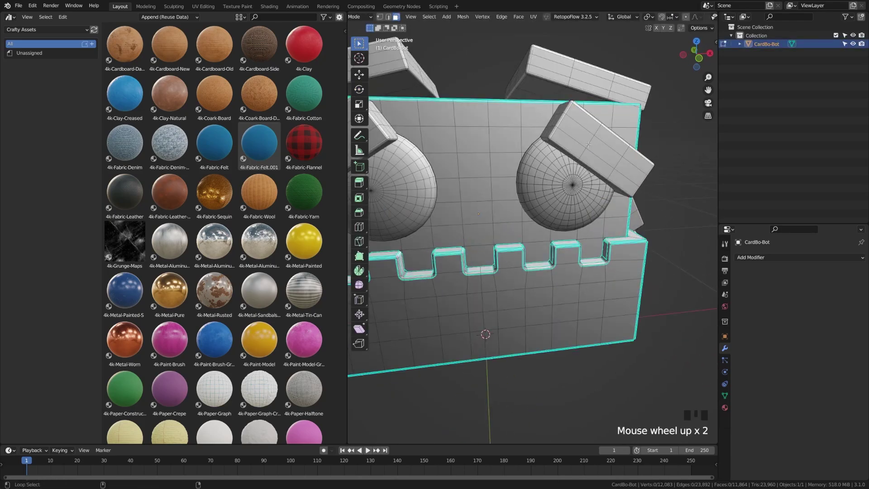
{"action": "key", "text": "g"}
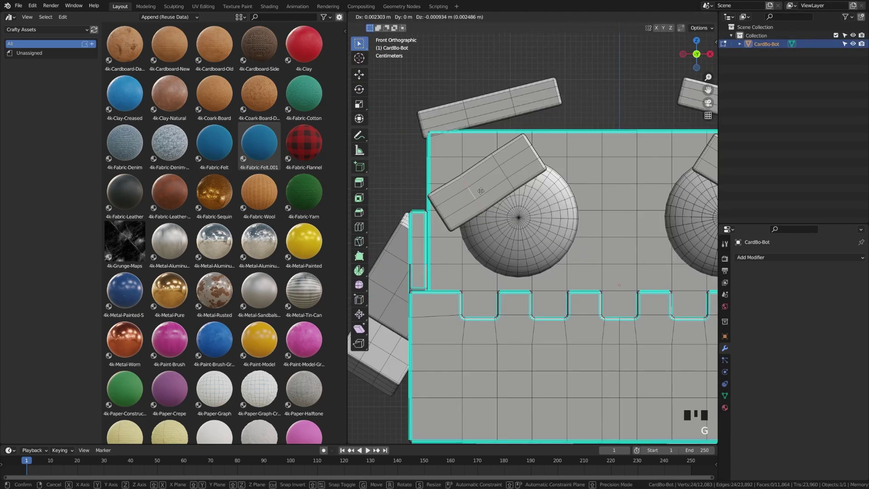
{"action": "left_click", "coordinate": [482, 192]}
{"action": "scroll", "coordinate": [481, 192], "scroll_direction": "down", "scroll_amount": 2}
{"action": "left_click", "coordinate": [495, 218], "text": "alt+shift"}
{"action": "middle_click_drag", "start_coordinate": [634, 204], "coordinate": [485, 213], "text": "shift"}
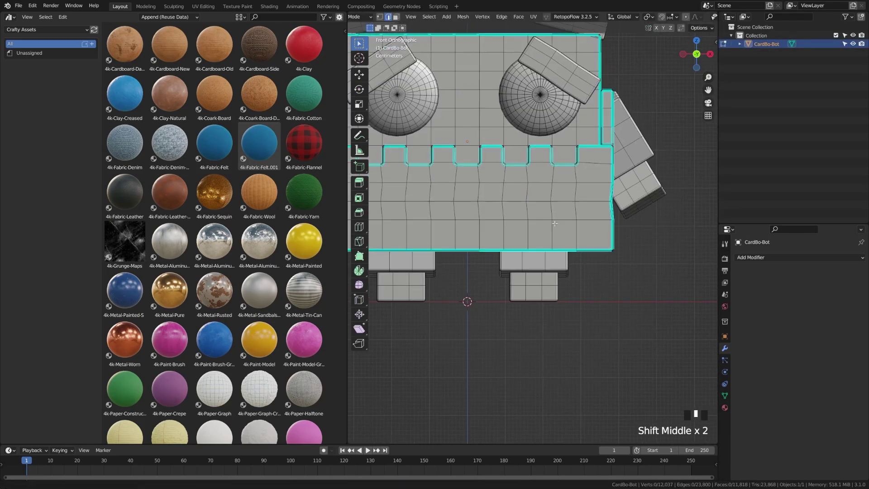
Step: Shift an edge loop across one of the top flaps slightly out of line
{"action": "middle_click_drag", "start_coordinate": [471, 53], "coordinate": [596, 159], "text": "shift"}
{"action": "key", "text": "g"}
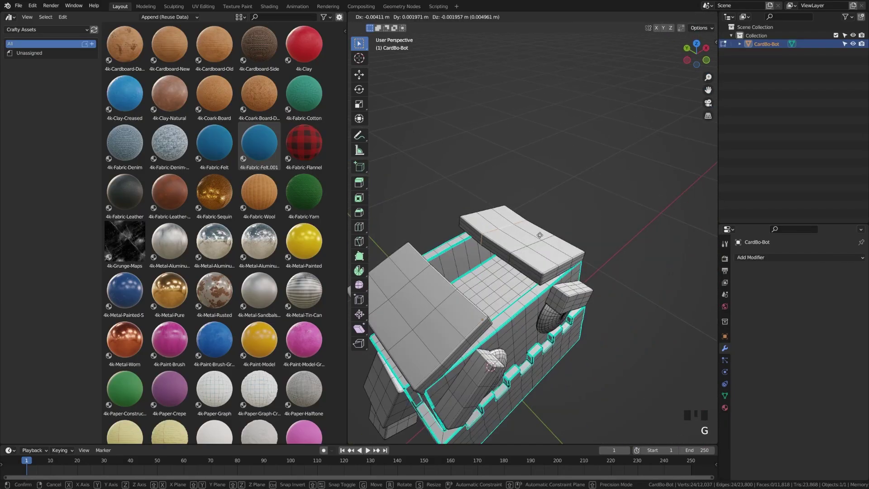
{"action": "left_click", "coordinate": [548, 272]}
Step: Move further edge loops on the robot's flaps and arms to give them slight bends
{"action": "middle_click_drag", "start_coordinate": [578, 404], "coordinate": [613, 259], "text": "shift"}
{"action": "key", "text": "g"}
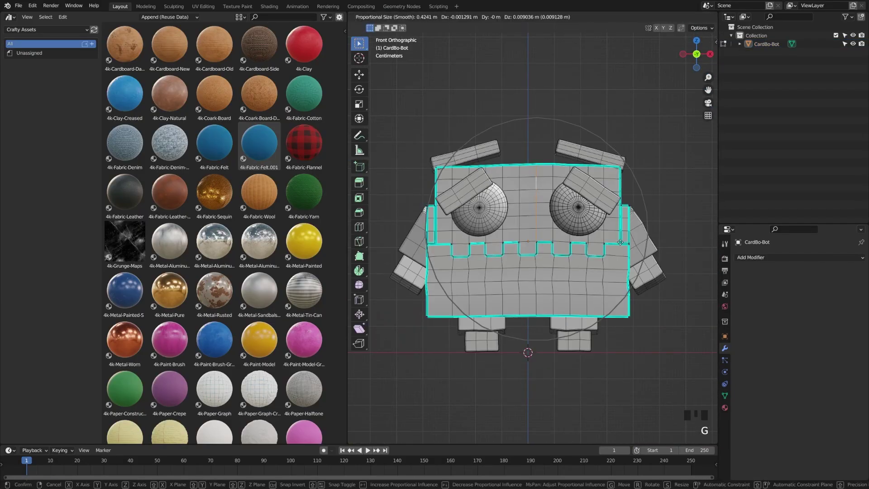
{"action": "key", "text": "a"}
{"action": "key", "text": "g"}
{"action": "scroll", "coordinate": [614, 102], "scroll_direction": "down", "scroll_amount": 2}
{"action": "left_click", "coordinate": [615, 102]}
{"action": "scroll", "coordinate": [615, 101], "scroll_direction": "down", "scroll_amount": 2}
{"action": "middle_click_drag", "start_coordinate": [614, 102], "coordinate": [627, 234]}
{"action": "scroll", "coordinate": [627, 234], "scroll_direction": "down", "scroll_amount": 2}
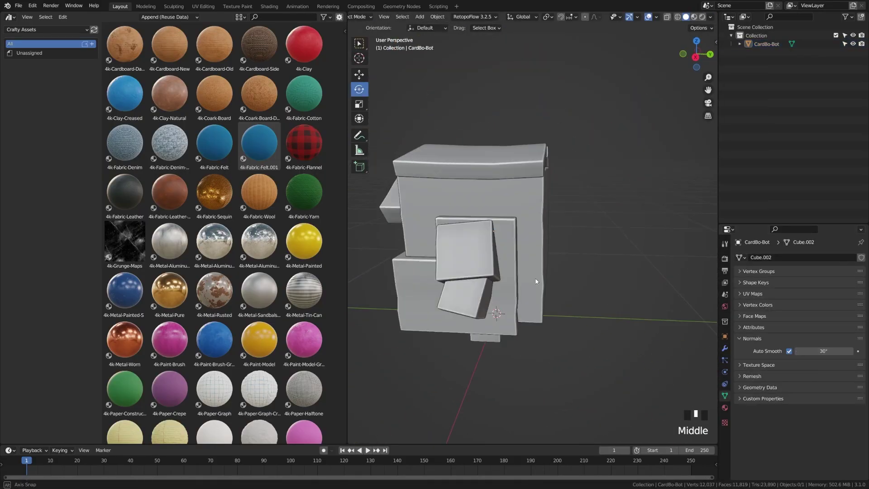
Step: Warp the middle of the robot's front with a small smooth proportional move at a size of about 0.1 m
{"action": "middle_click_drag", "start_coordinate": [537, 287], "coordinate": [516, 211]}
{"action": "key", "text": "a"}
{"action": "key", "text": "Tab"}
{"action": "scroll", "coordinate": [480, 240], "scroll_direction": "down", "scroll_amount": 4}
{"action": "key", "text": "Tab"}
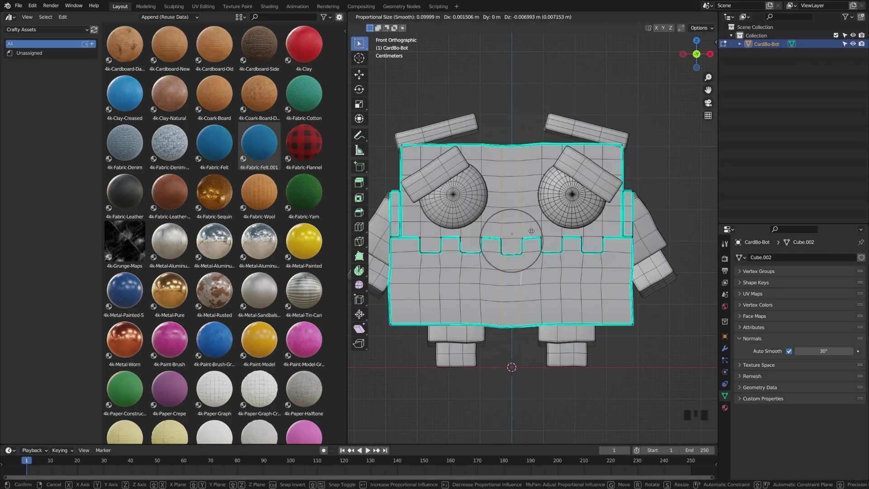
Step: Leave Edit Mode and set CardBo-Bot's Auto Smooth angle to 60°
{"action": "key", "text": "Tab"}
{"action": "scroll", "coordinate": [515, 240], "scroll_direction": "down", "scroll_amount": 2}
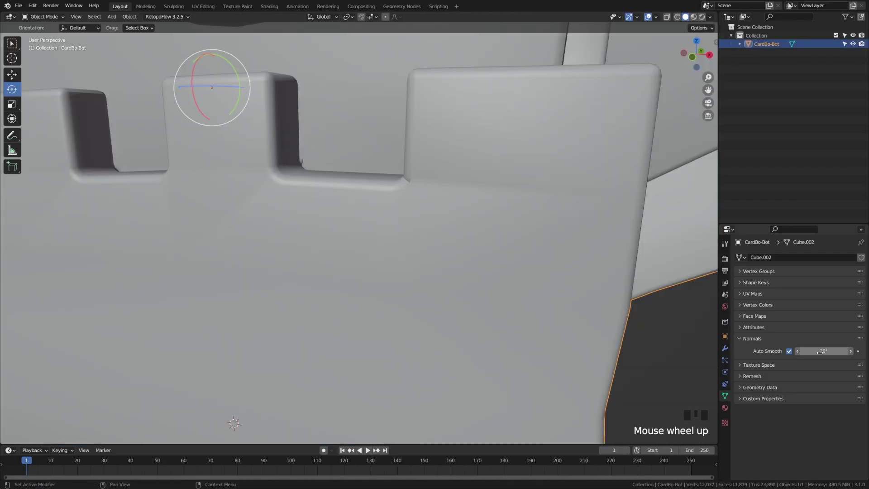
{"action": "left_click", "coordinate": [825, 349]}
{"action": "type", "text": "60"}
{"action": "key", "text": "Return"}
Step: Knife-cut two edges across the base of a Jaw tooth, connecting the bevel vertices on both sides
{"action": "key", "text": "Tab"}
{"action": "middle_click_drag", "start_coordinate": [280, 230], "coordinate": [308, 238], "text": "shift"}
{"action": "scroll", "coordinate": [308, 237], "scroll_direction": "up", "scroll_amount": 3}
{"action": "key", "text": "k"}
{"action": "key", "text": "Escape"}
{"action": "key", "text": "k"}
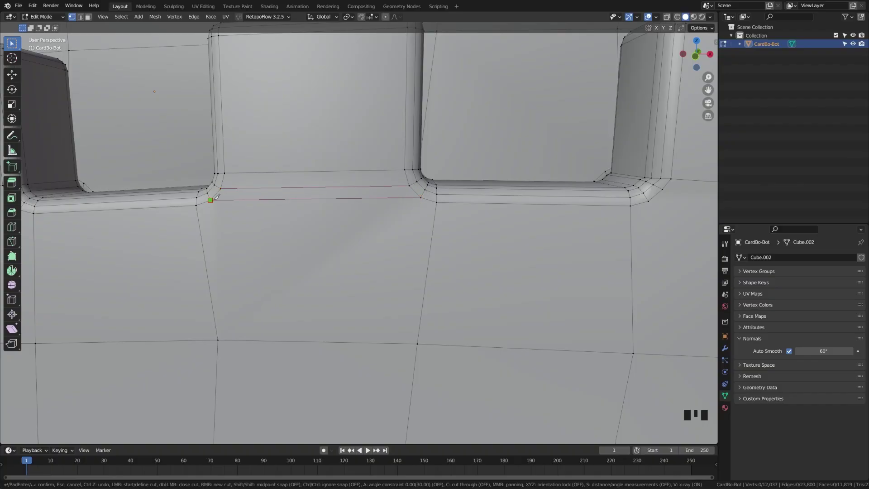
{"action": "key", "text": "Return"}
Step: Add two vertical loop cuts below the Jaw tooth, each slid close to an existing edge on either side
{"action": "middle_click_drag", "start_coordinate": [253, 277], "coordinate": [265, 157], "text": "shift"}
{"action": "key", "text": "ctrl+r"}
{"action": "left_click", "coordinate": [337, 253]}
{"action": "left_click", "coordinate": [181, 244]}
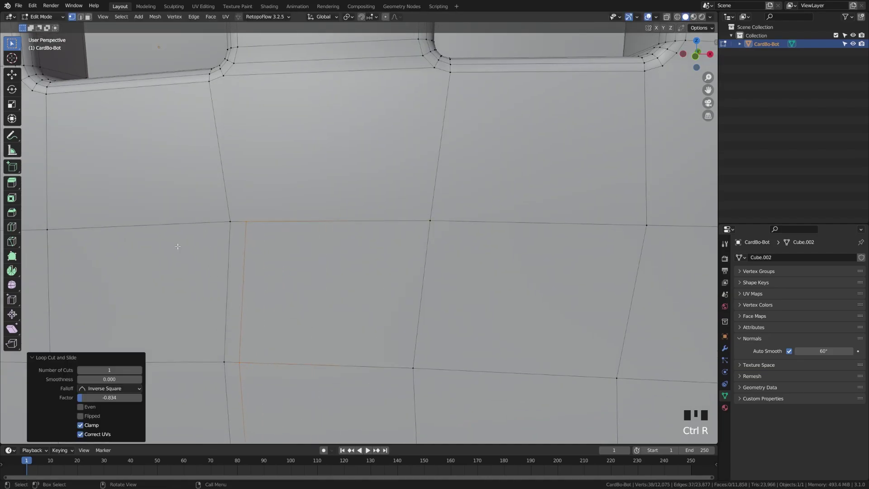
{"action": "key", "text": "ctrl+r"}
{"action": "left_click", "coordinate": [362, 226]}
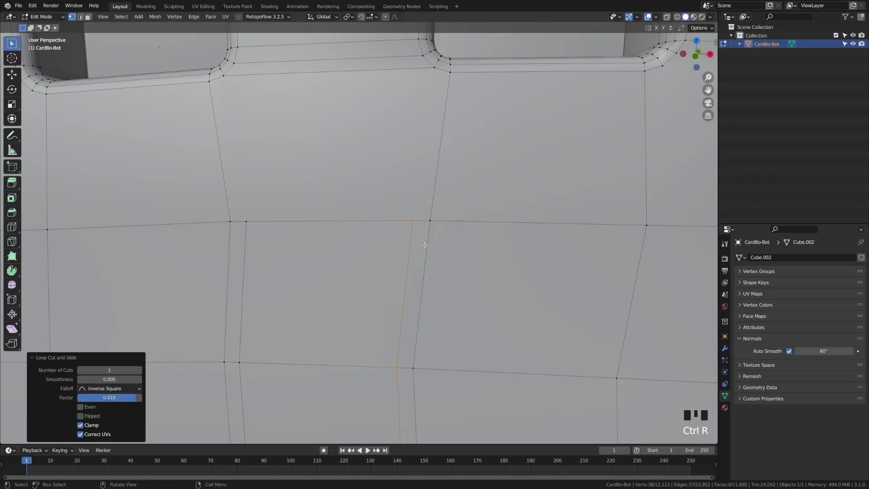
{"action": "middle_click_drag", "start_coordinate": [421, 245], "coordinate": [396, 367], "text": "shift"}
Step: Knife-cut from both new loops up to the tooth's bevel corners, then leave Edit Mode
{"action": "key", "text": "k"}
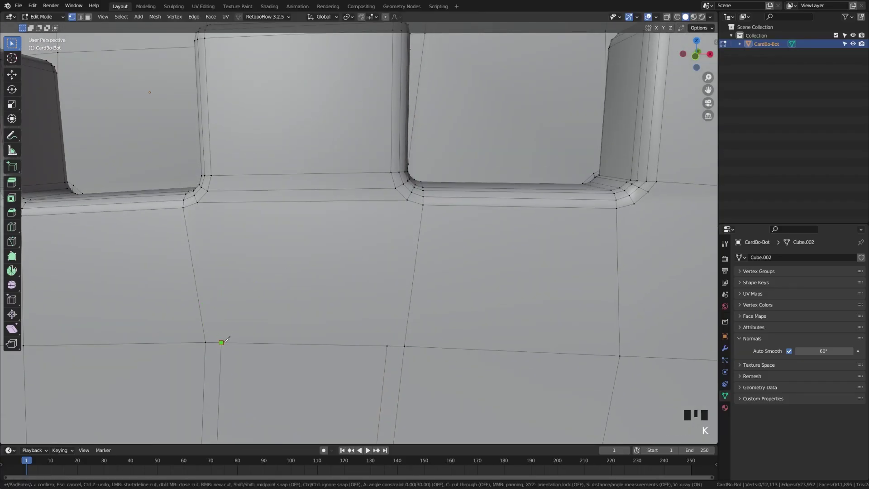
{"action": "left_click", "coordinate": [222, 342]}
{"action": "left_click", "coordinate": [198, 202]}
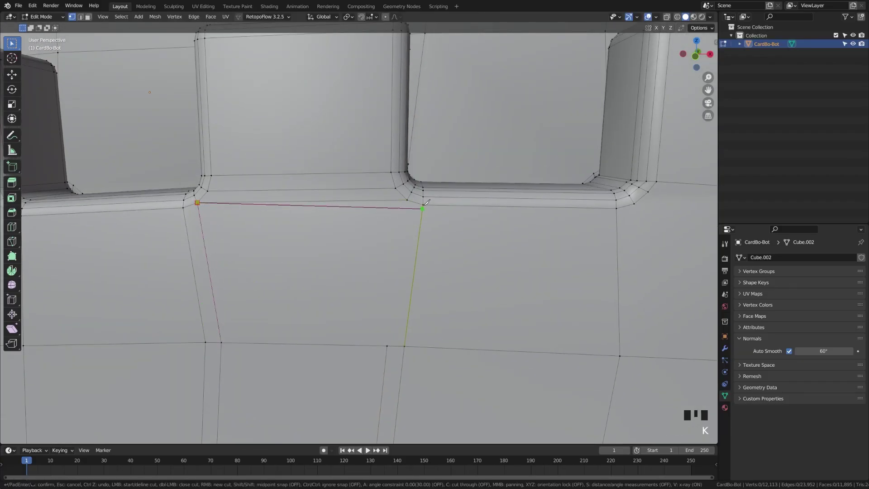
{"action": "left_click", "coordinate": [407, 200]}
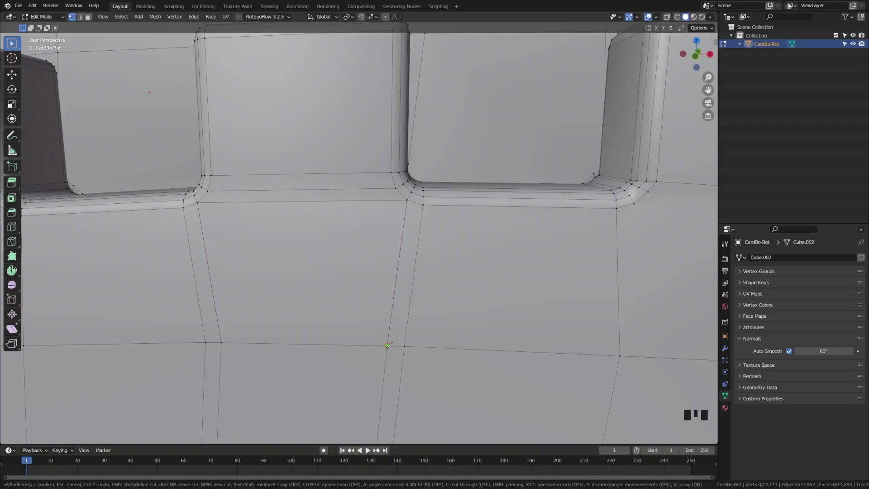
{"action": "left_click", "coordinate": [388, 345]}
{"action": "key", "text": "Return"}
{"action": "key", "text": "Tab"}
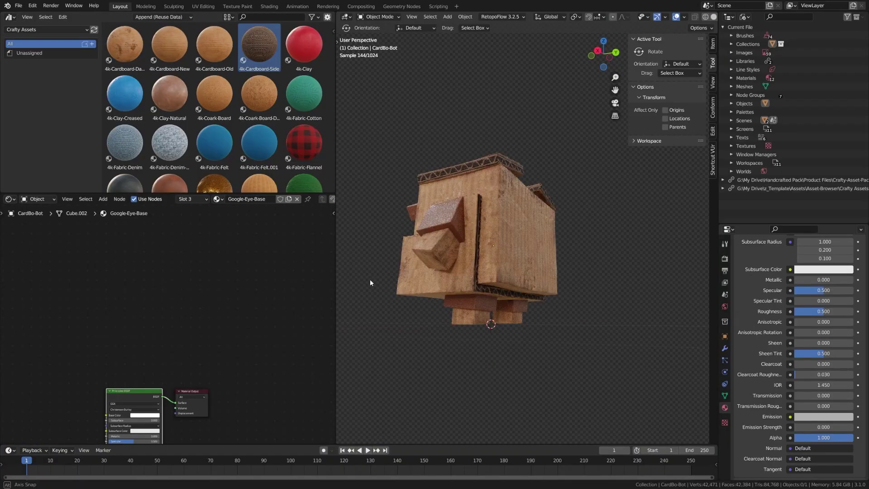
Step: Turn the textured cardboard robot to show its face and save the file
{"action": "middle_click_drag", "start_coordinate": [370, 282], "coordinate": [457, 301]}
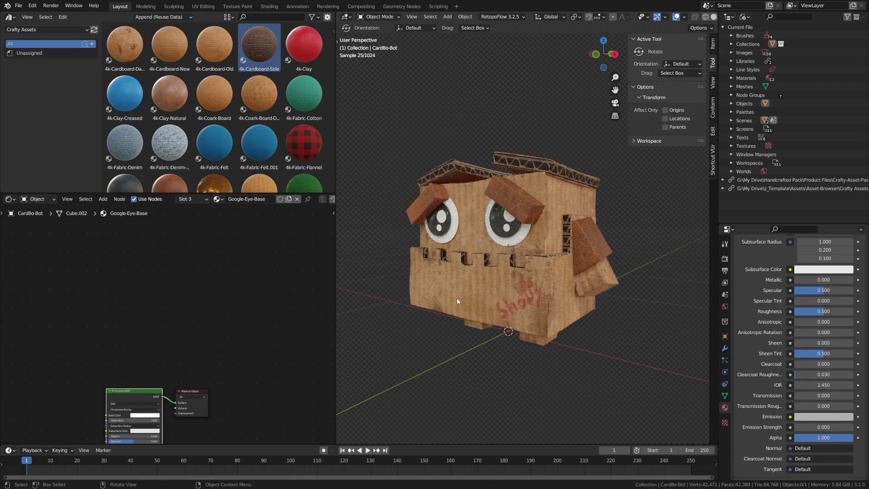
{"action": "key", "text": "ctrl+s"}
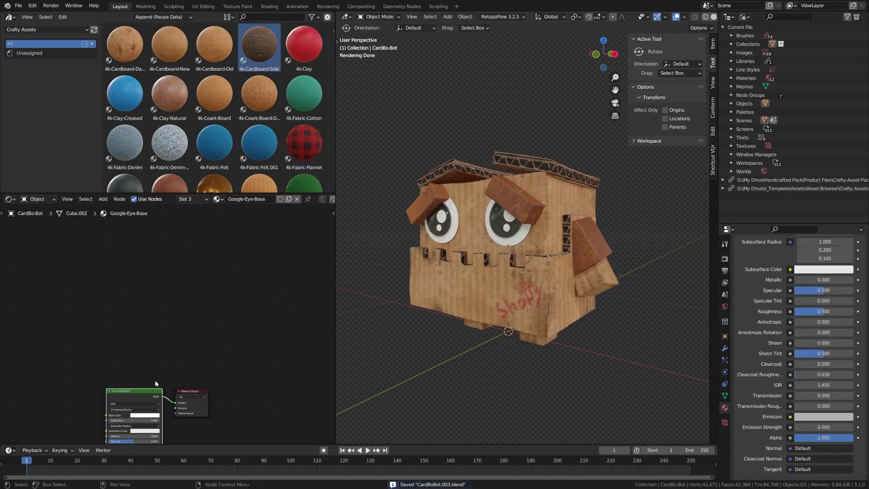